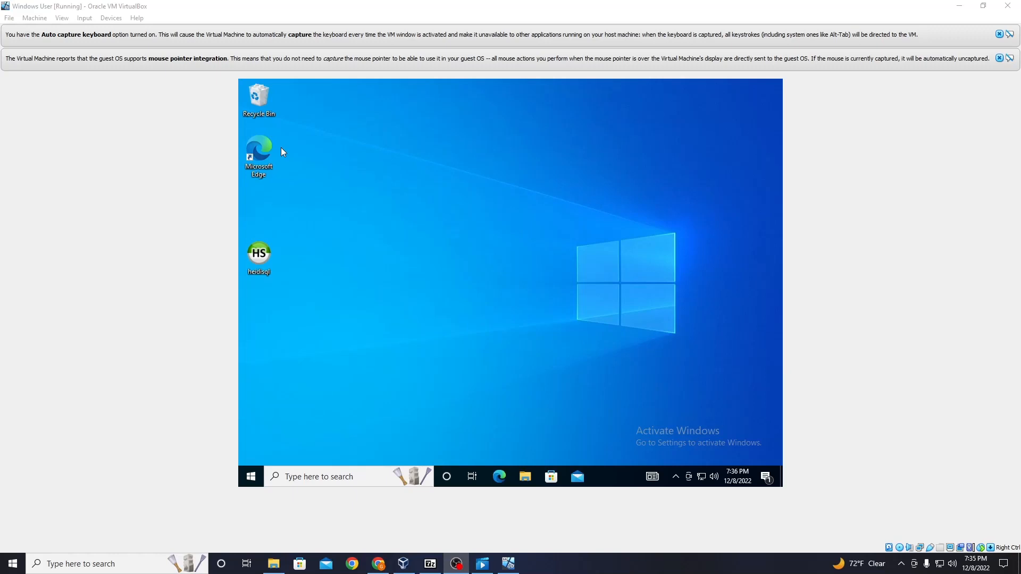
Step: Open Microsoft Web Platform Installer and search its catalogue for php
left_click(339, 477)
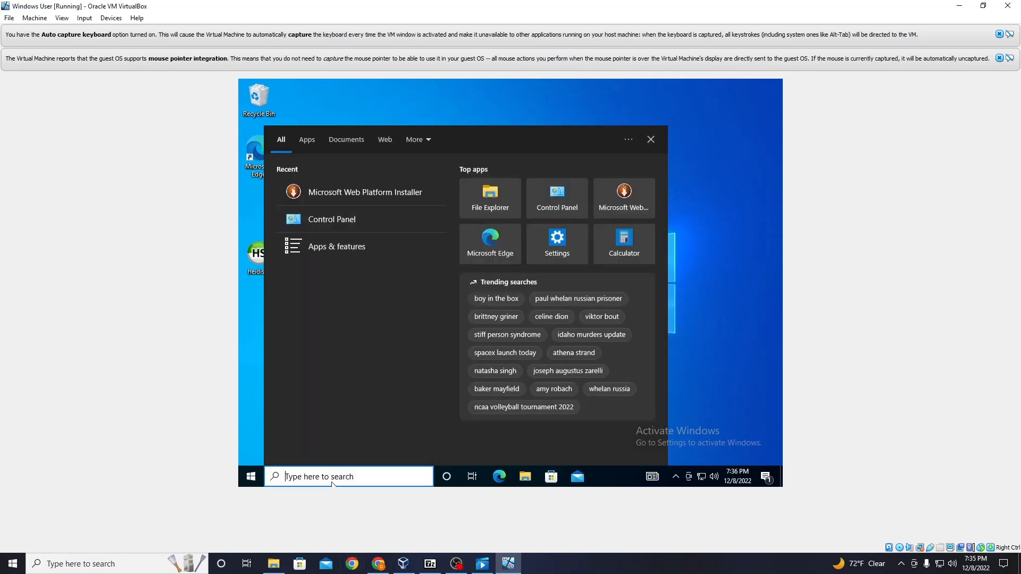
left_click(397, 190)
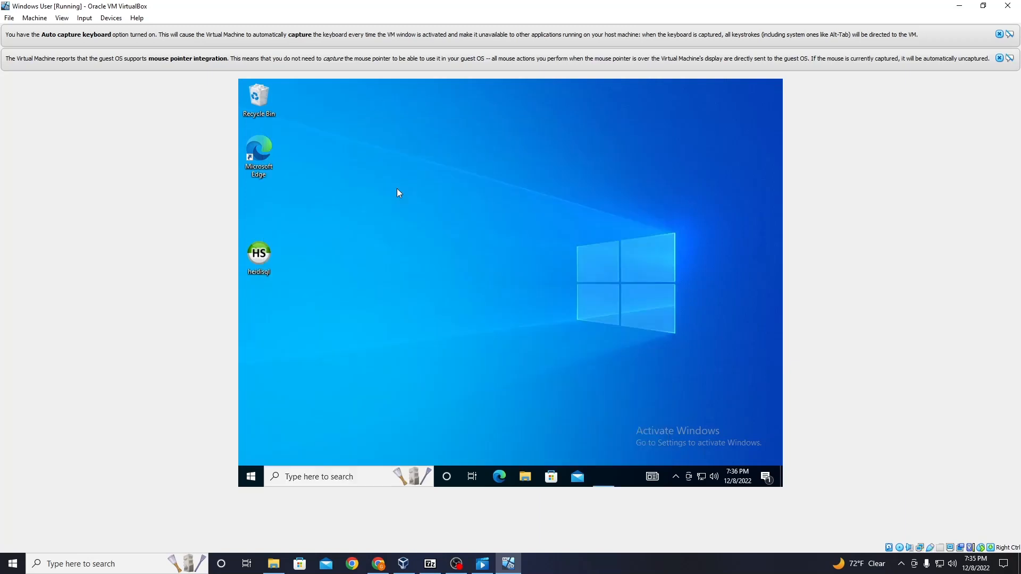
left_click(420, 354)
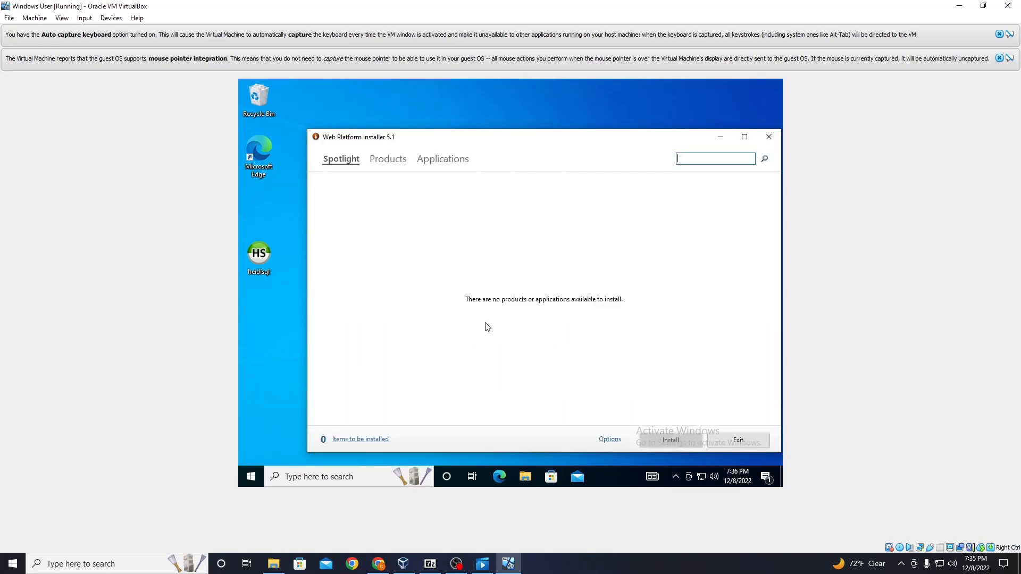
type("php")
key("Return")
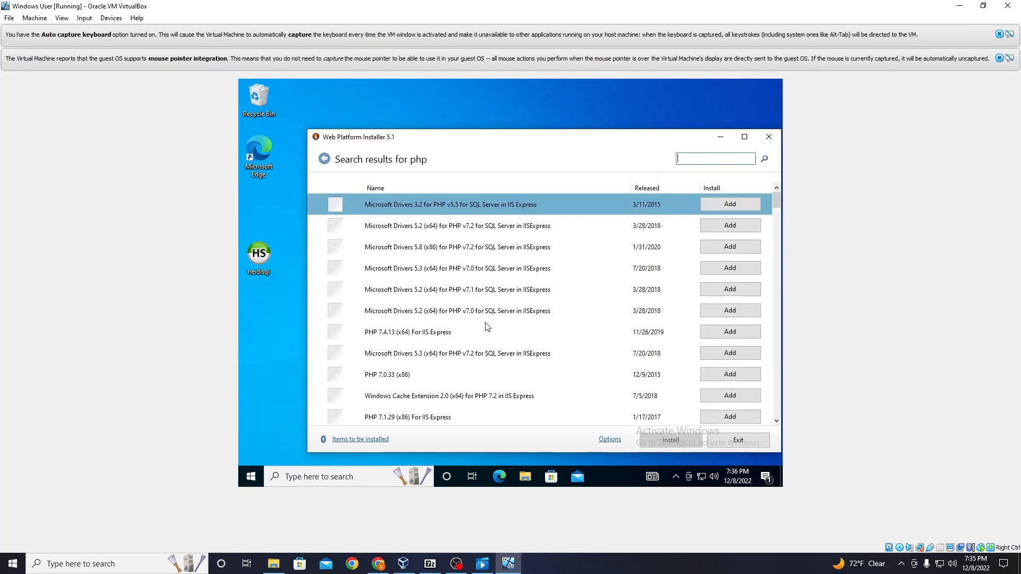
Step: Sort the php results by name and add PHP 7.0.33 (x64) and PHP 7.0.33 (x86) to the install list
left_click(382, 186)
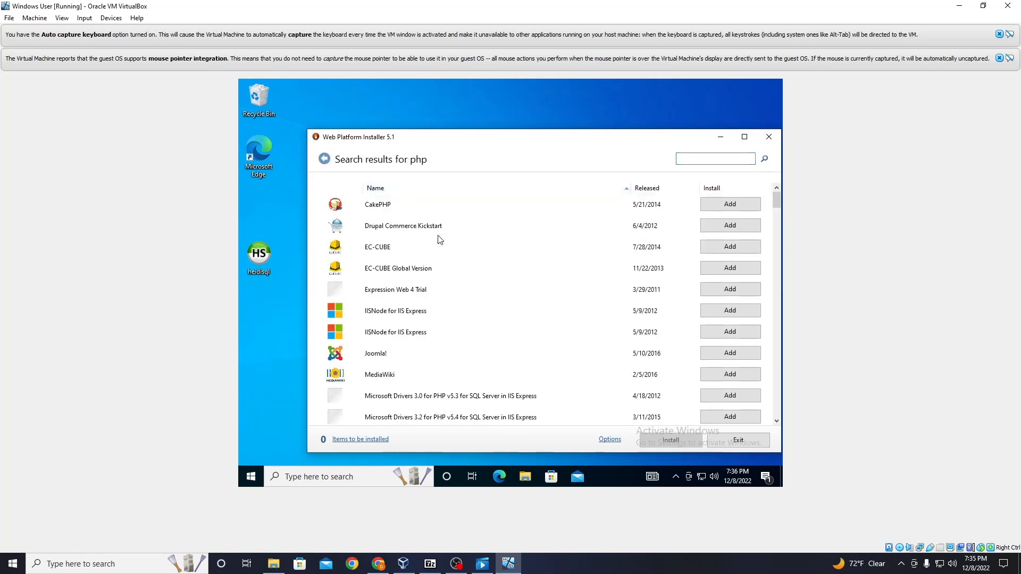
scroll(439, 239, "down", 7)
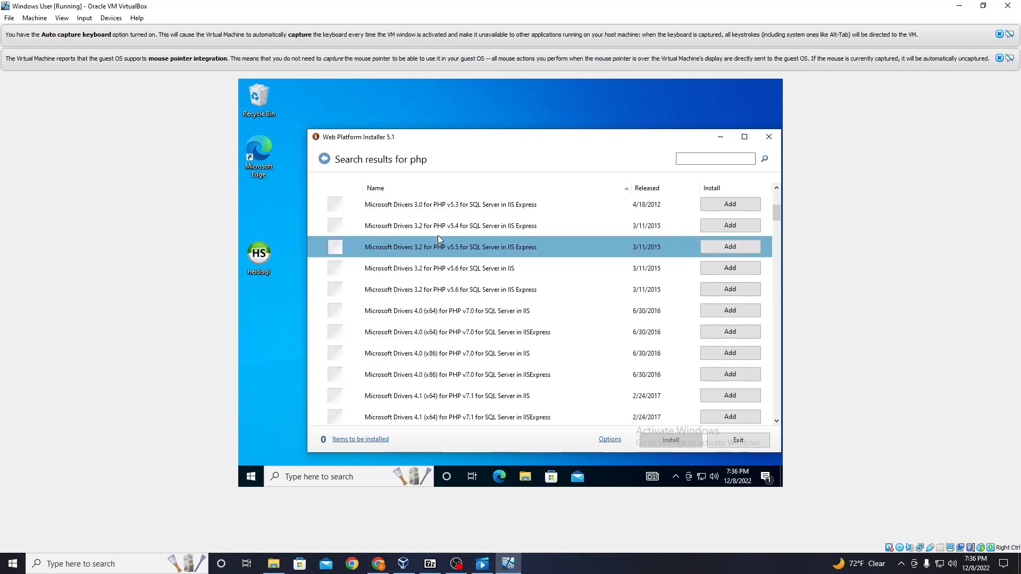
scroll(440, 240, "down", 8)
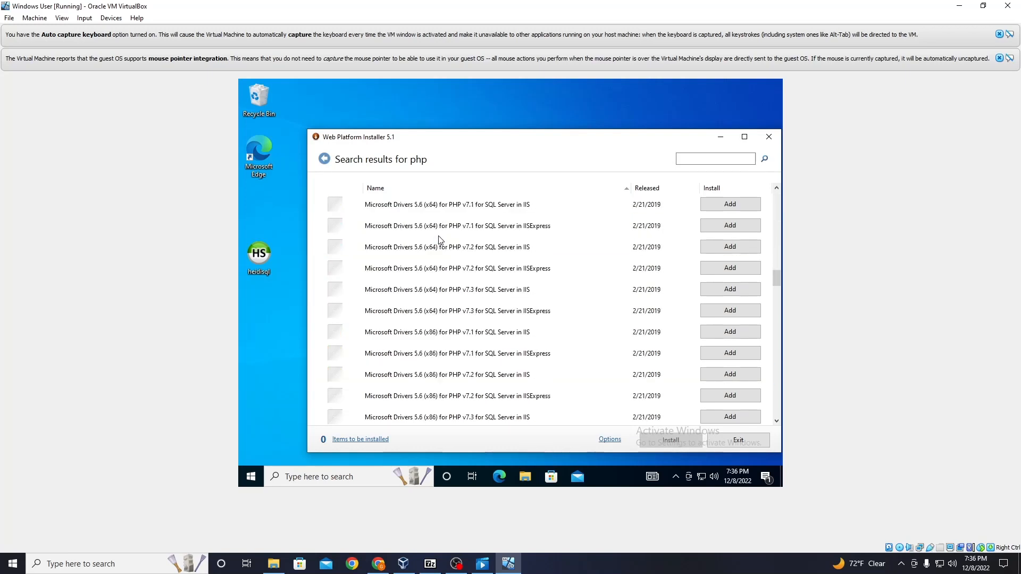
scroll(440, 239, "down", 5)
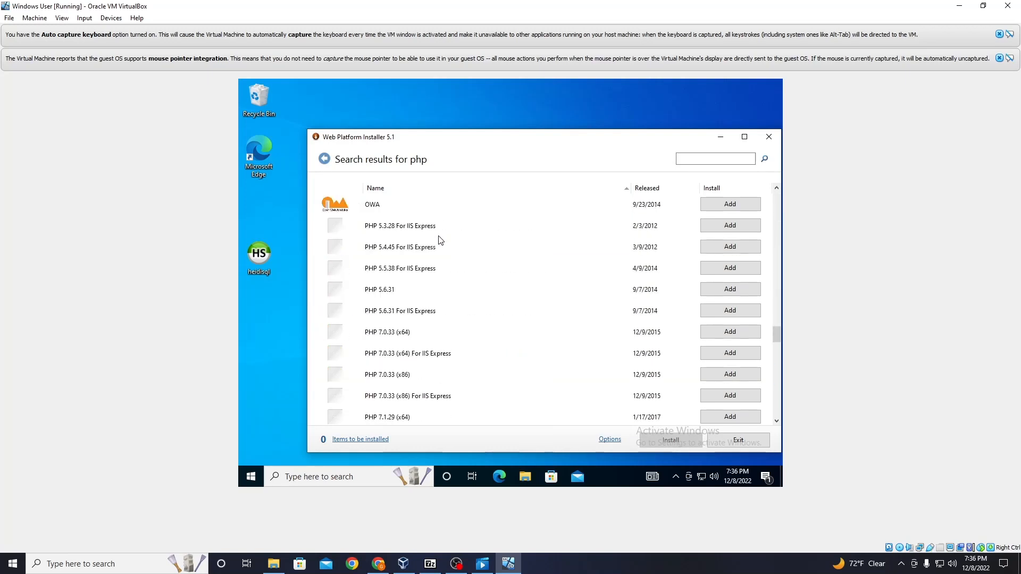
scroll(440, 239, "down", 1)
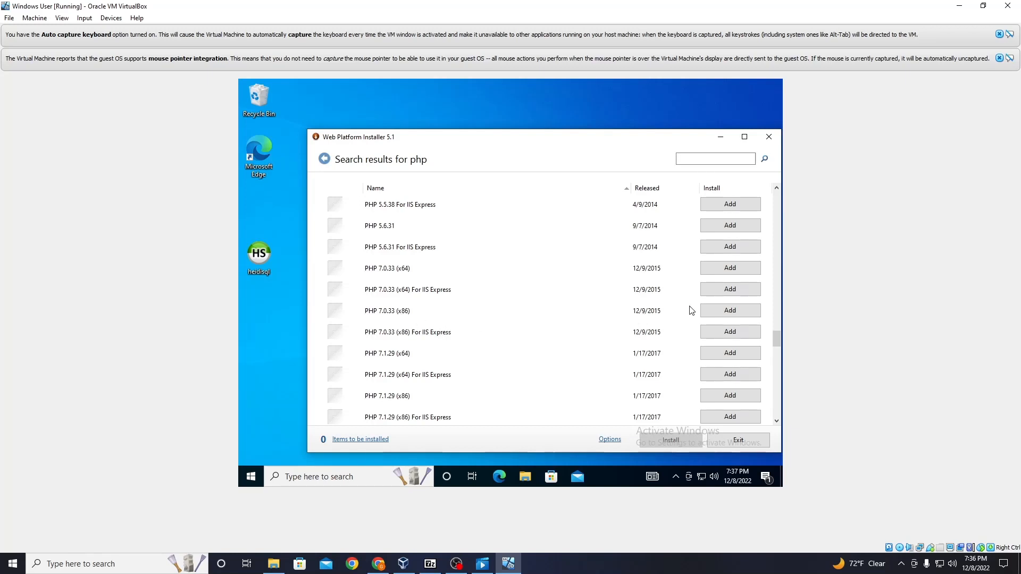
left_click(730, 268)
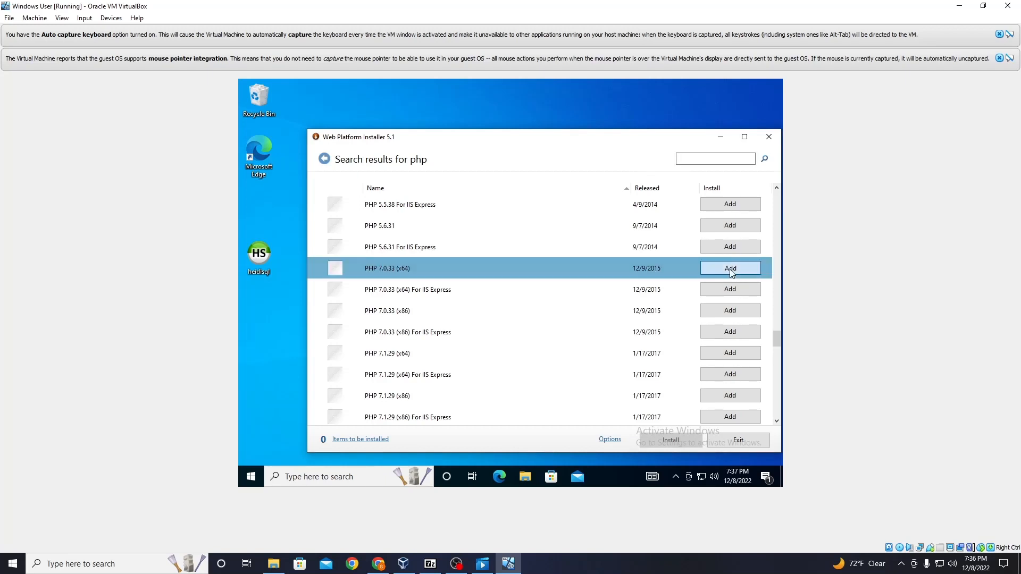
left_click(722, 313)
Step: Add PHP 7.1.29 (x64), PHP 7.1.29 (x86) and PHP 7.2.26 (x64) to the install list
left_click(728, 353)
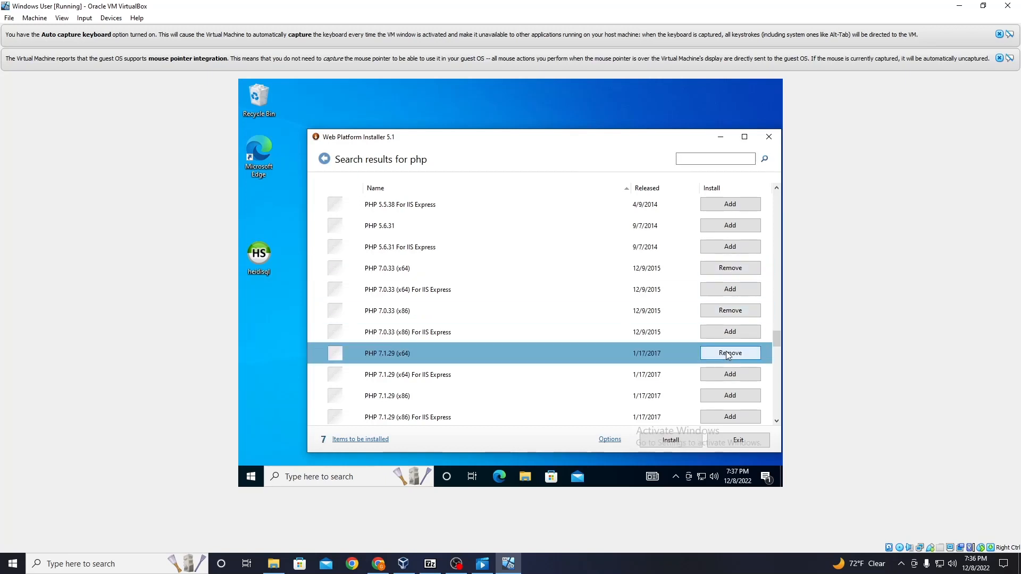
scroll(727, 354, "down", 1)
left_click(727, 332)
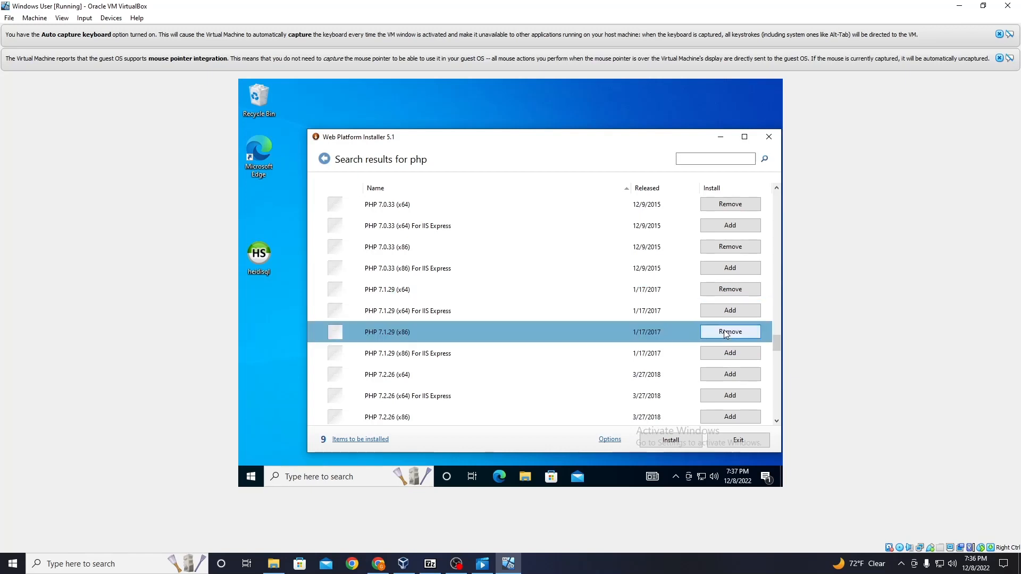
left_click(720, 372)
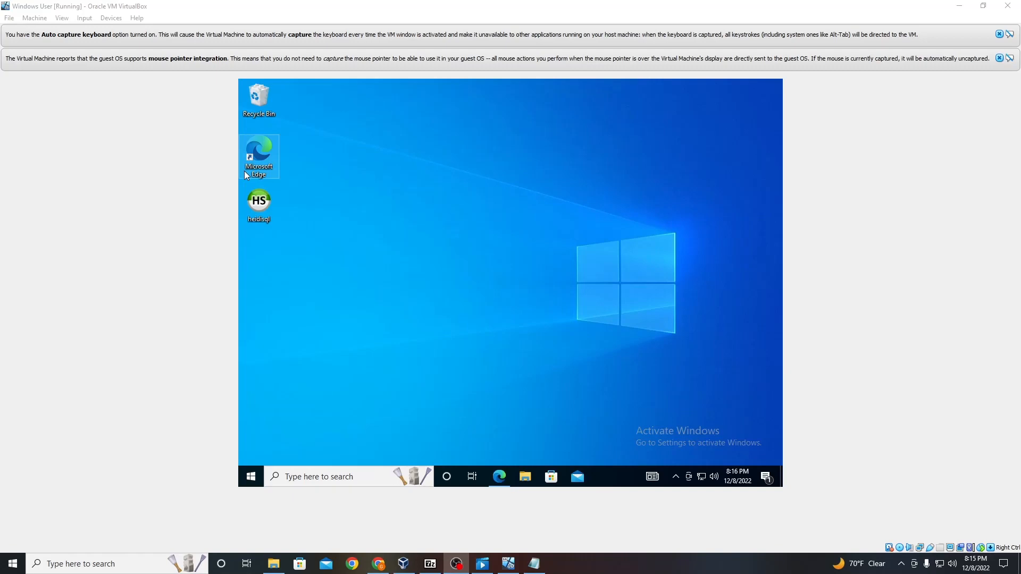
Step: In the browser, open the PHP Windows downloads page and download the PHP 8.2 VS16 x64 Non Thread Safe zip
left_click(502, 477)
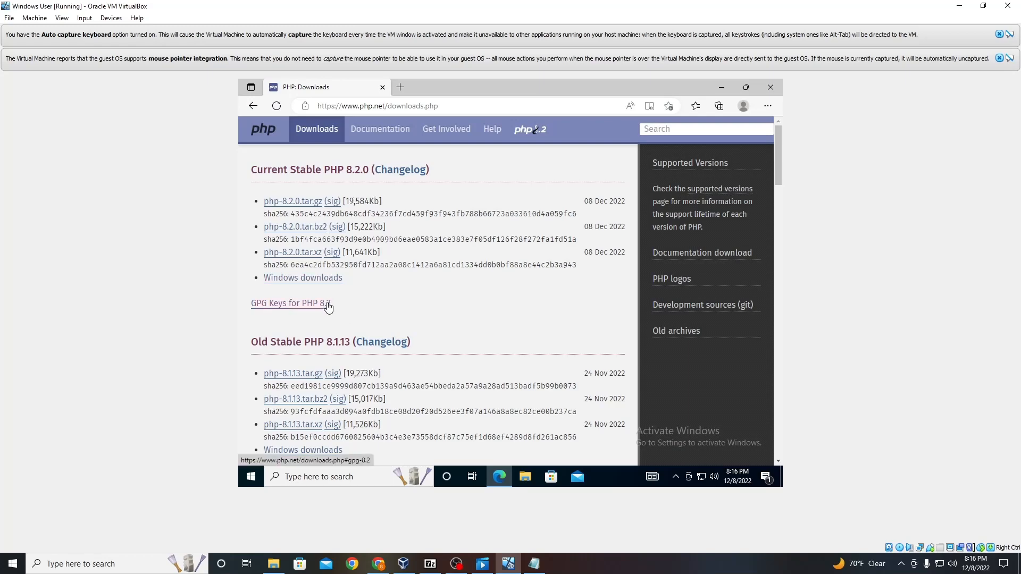
left_click(320, 278)
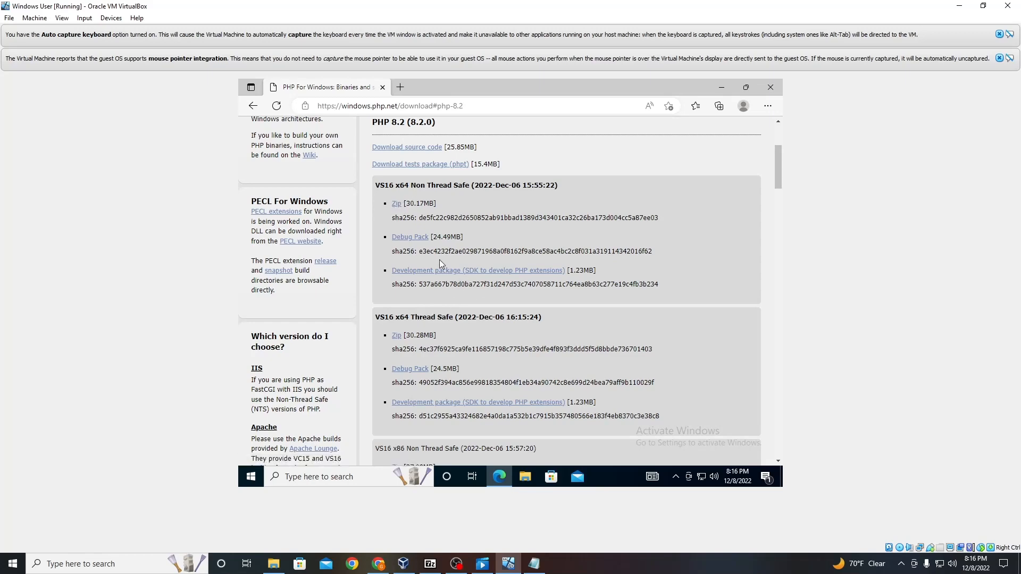
scroll(446, 296, "down", 4)
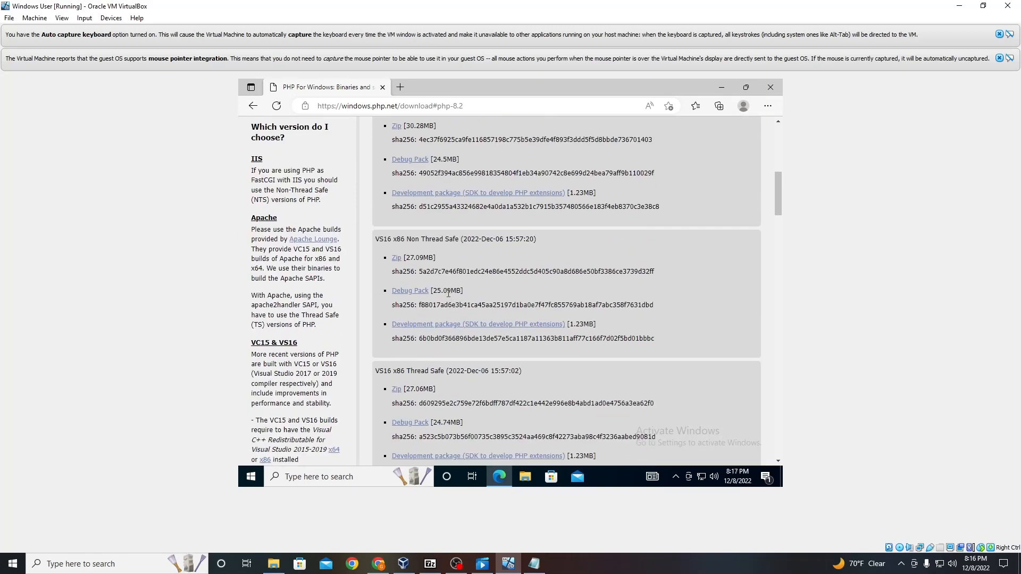
scroll(450, 291, "up", 4)
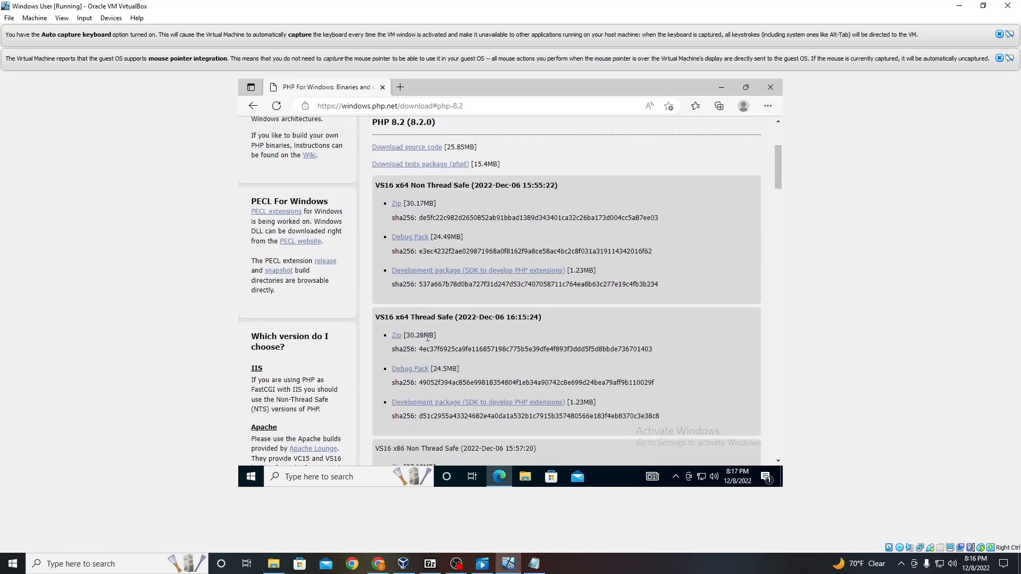
left_click(397, 203)
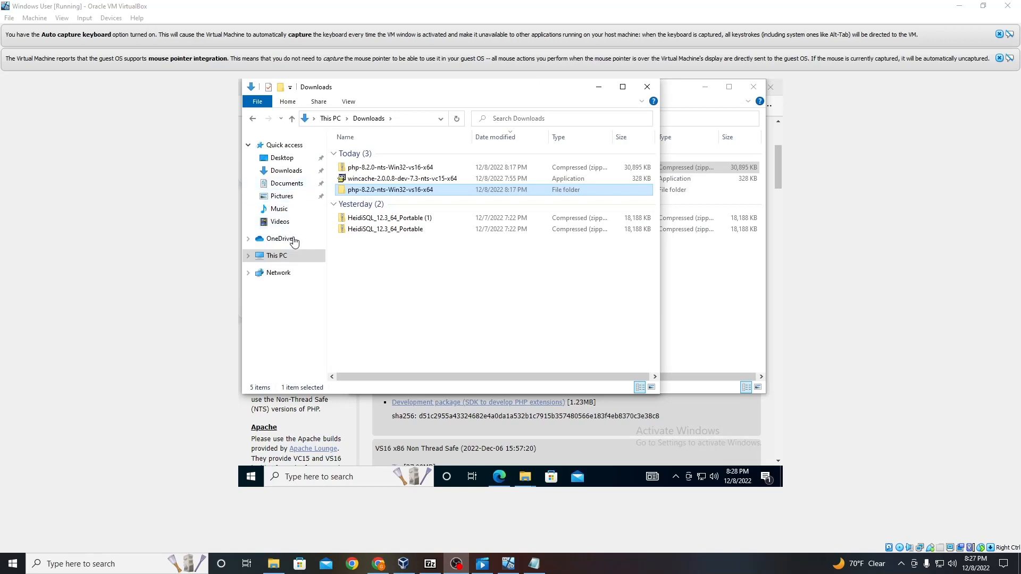
Step: Copy the extracted php-8.2.0-nts-Win32-vs16-x64 folder from Downloads
right_click(402, 190)
left_click(421, 327)
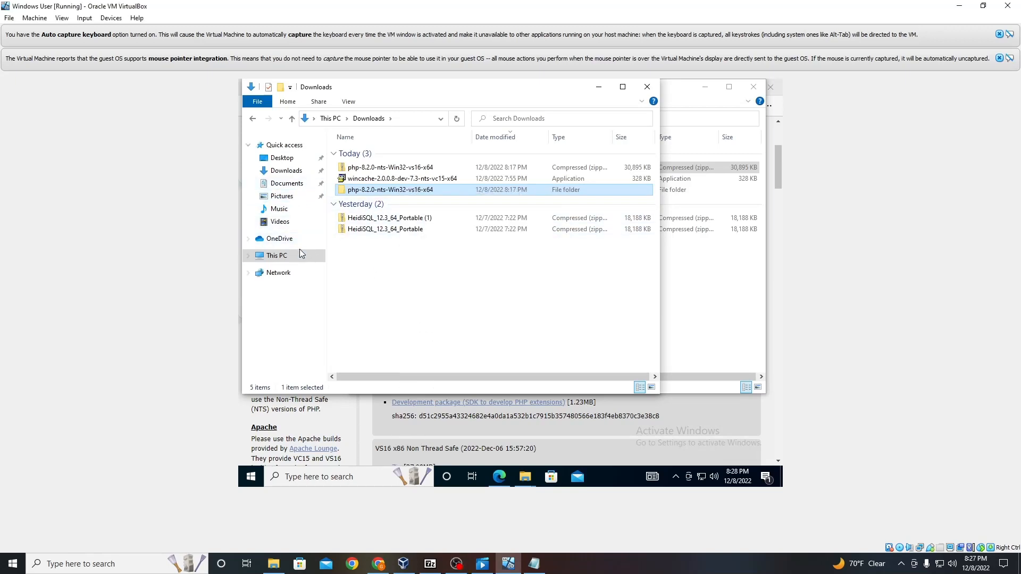
Step: Paste the folder into C:\Program Files (x86)\PHP, granting administrator permission
left_click(294, 254)
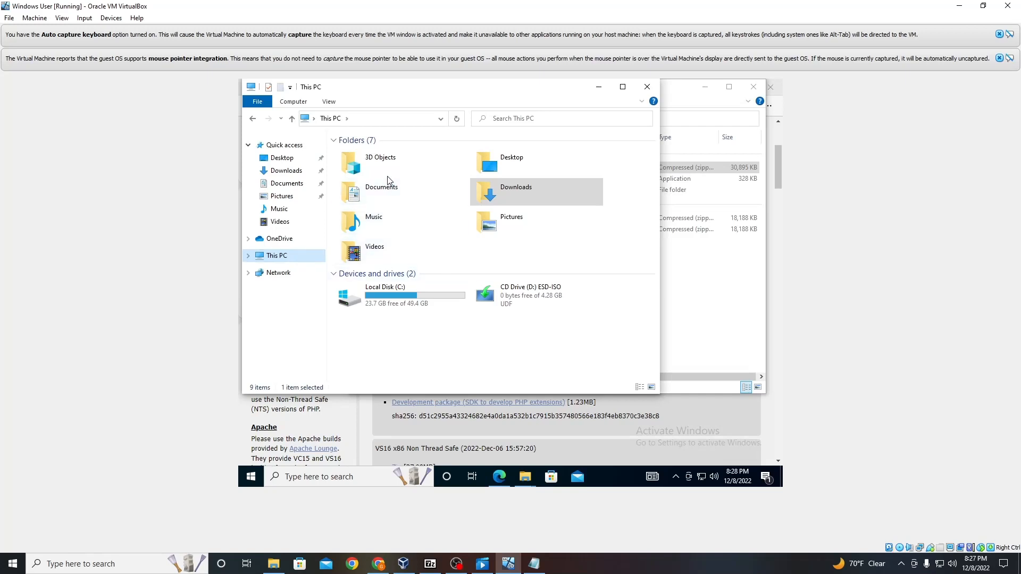
left_click(248, 256)
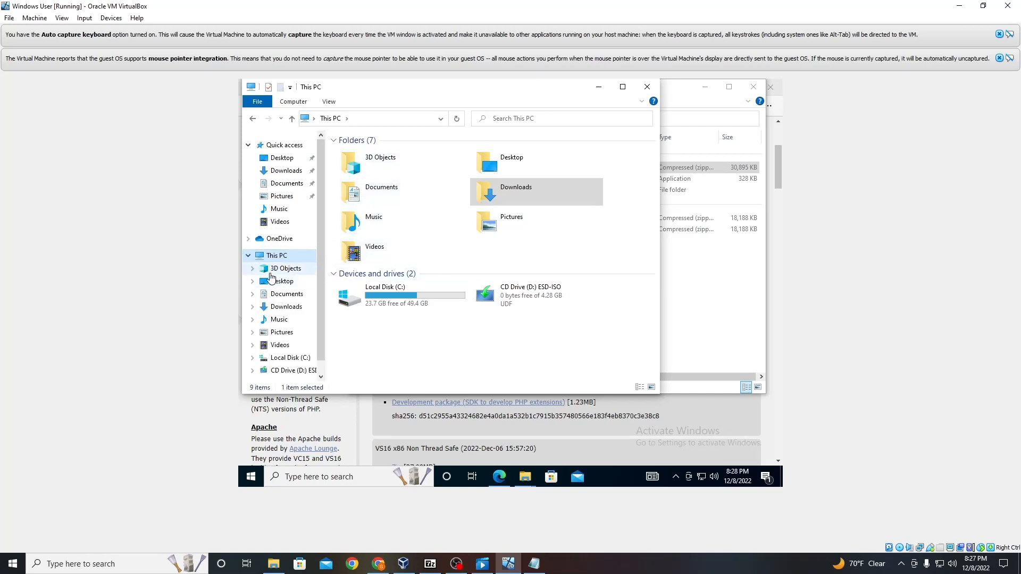
left_click(292, 336)
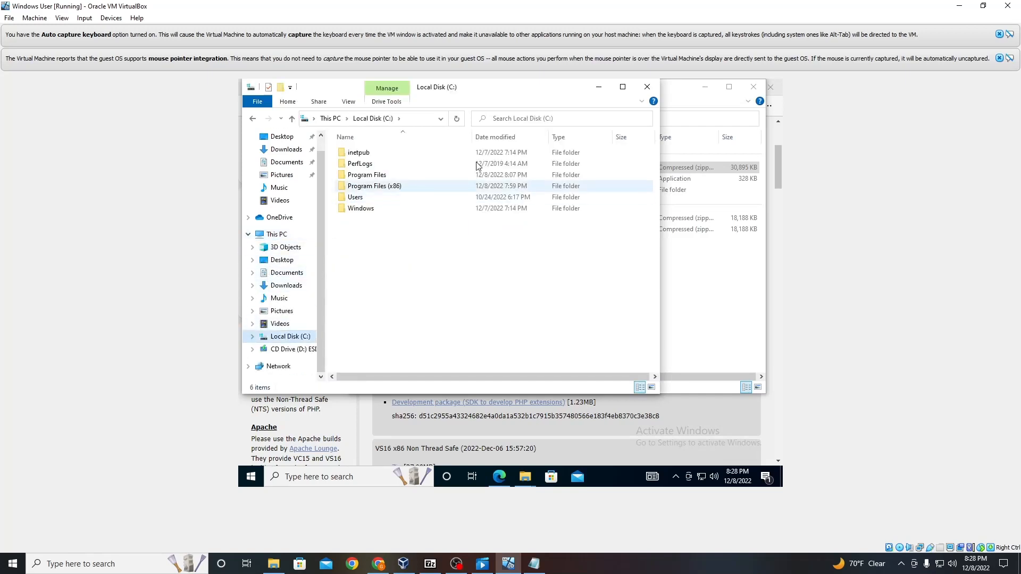
double_click(439, 186)
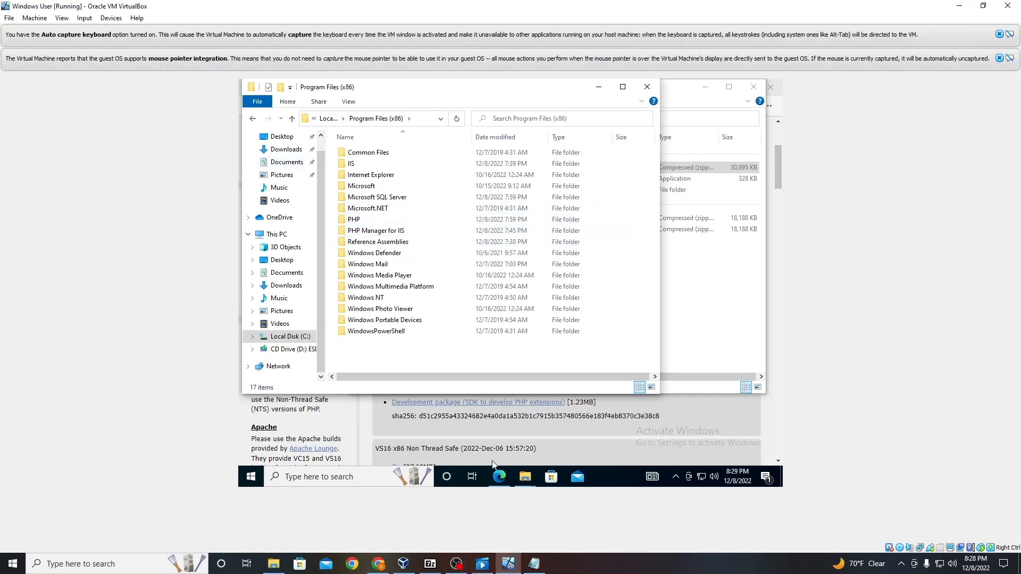
left_click(353, 221)
double_click(353, 222)
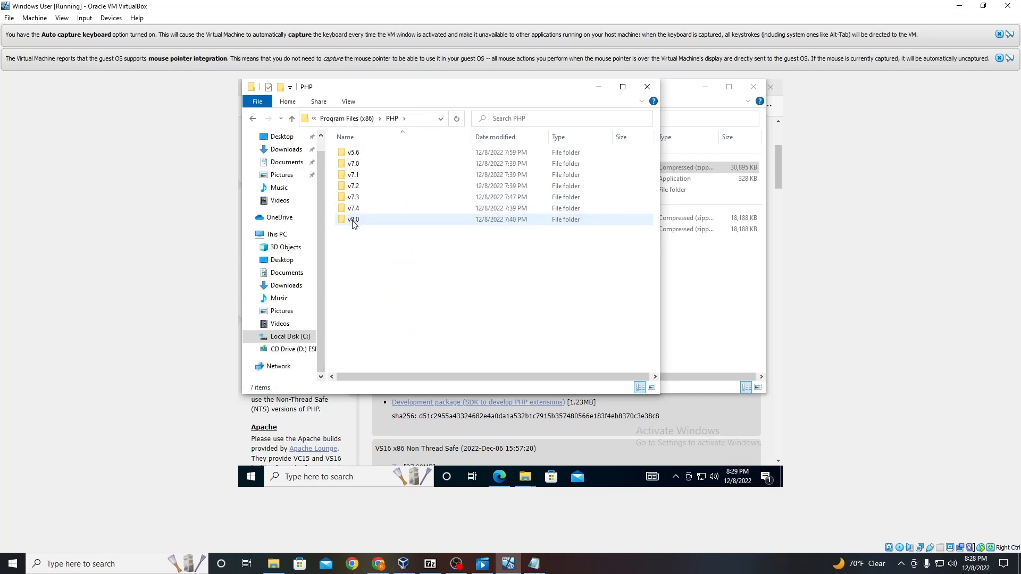
right_click(364, 243)
left_click(396, 318)
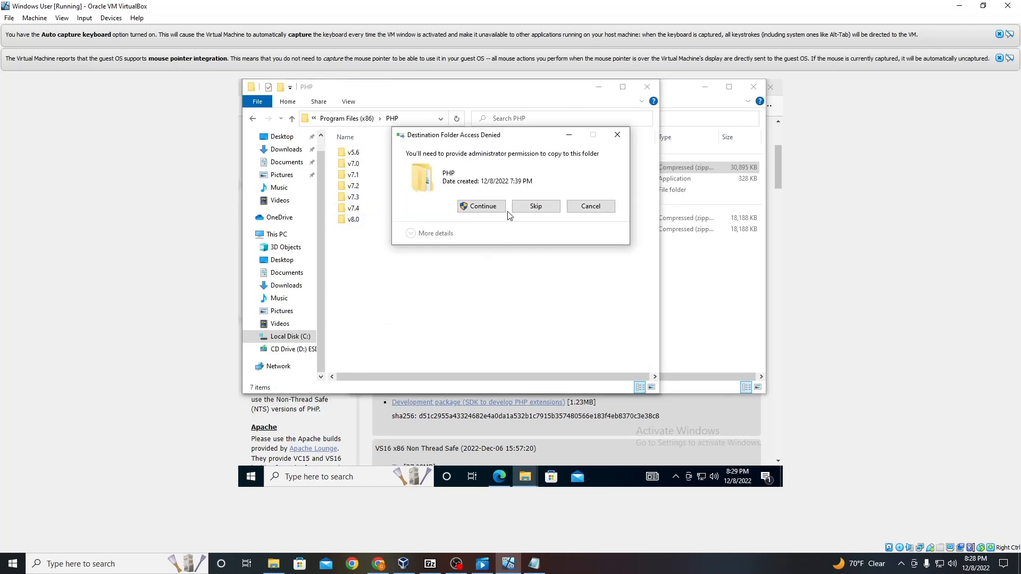
left_click(483, 207)
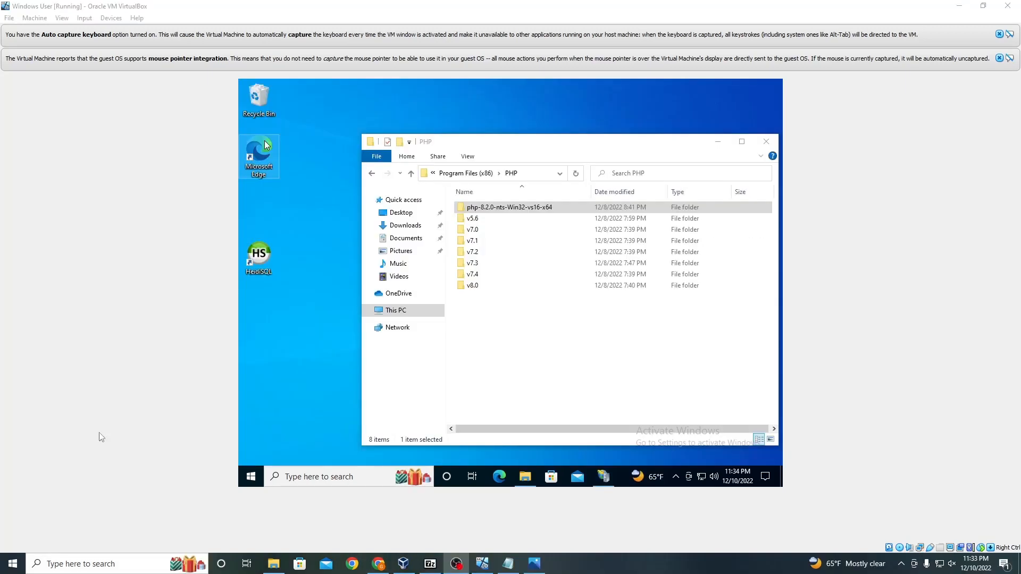
Step: Run Internet Information Services Manager as administrator and open PHP Manager for the server
left_click(311, 477)
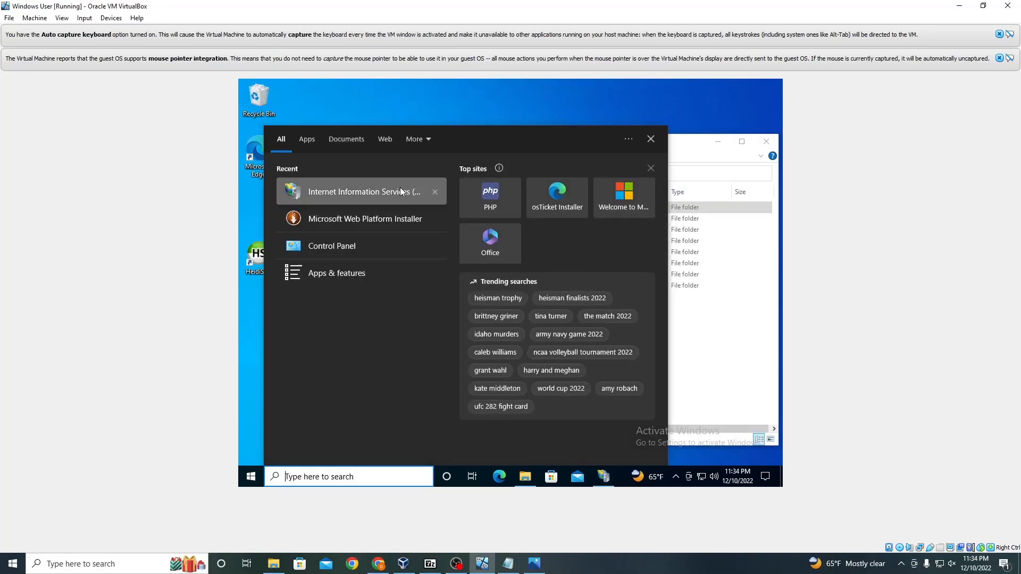
right_click(401, 187)
left_click(419, 198)
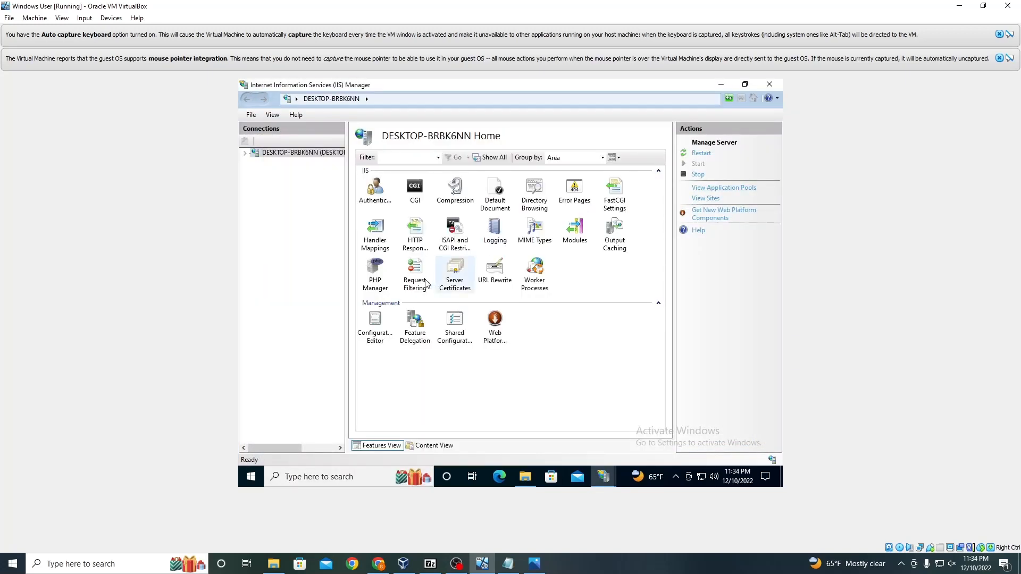
double_click(375, 269)
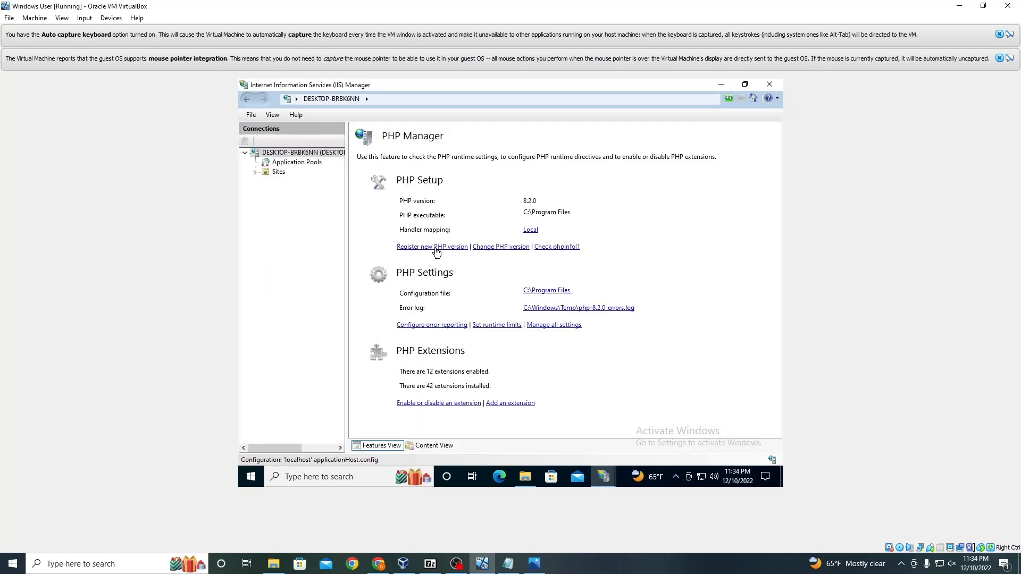
Step: Register a new PHP version by selecting php-cgi.exe in C:\Program Files (x86)\PHP\php-8.2.0-nts-Win32-vs16-x64 as the executable path
left_click(434, 247)
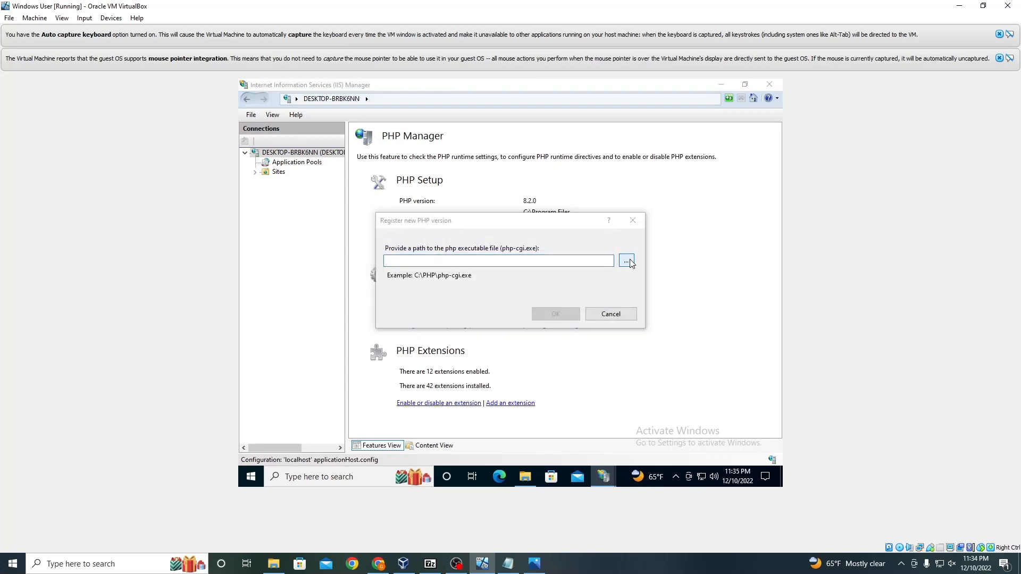
left_click(628, 262)
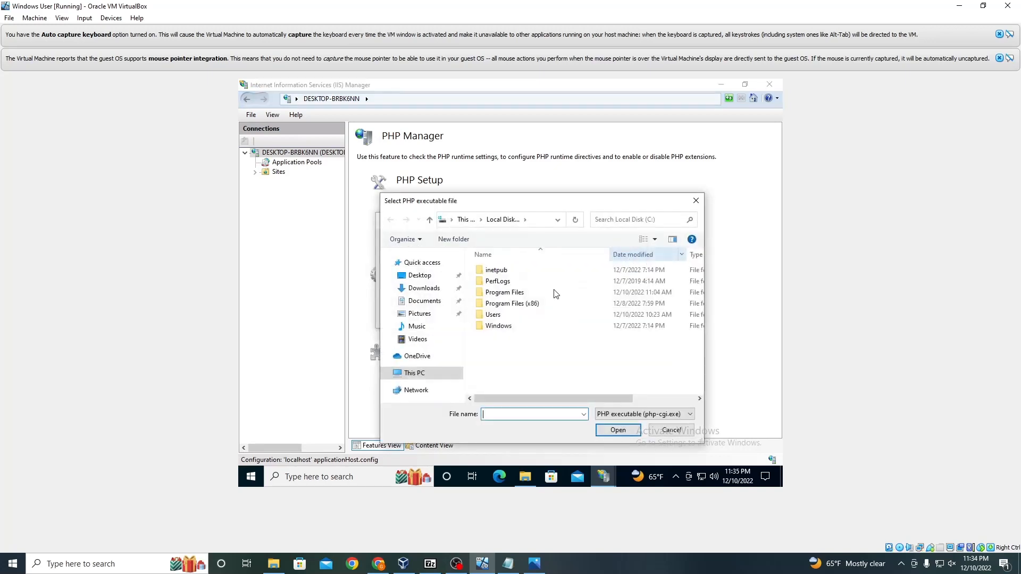
double_click(506, 307)
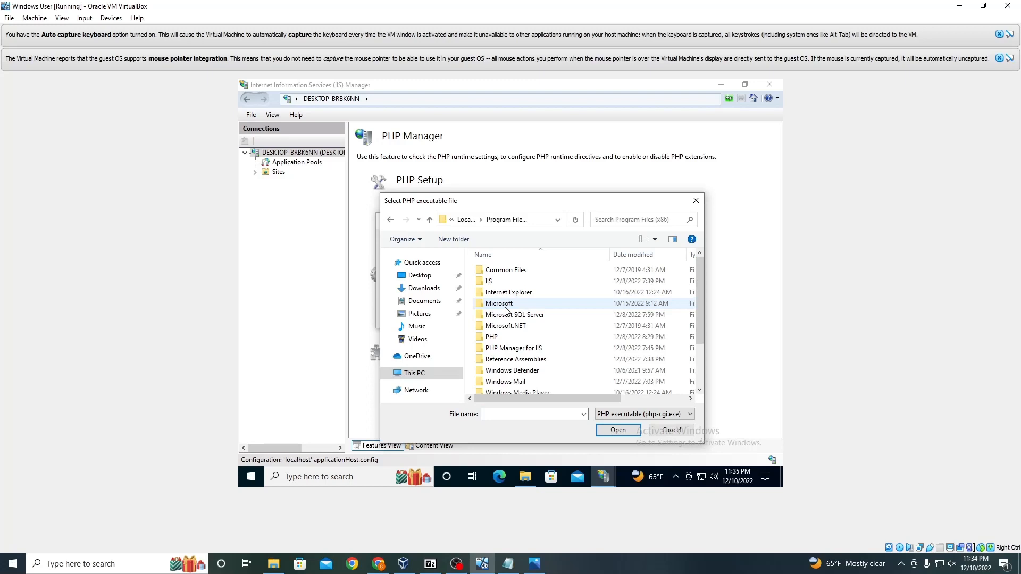
double_click(497, 338)
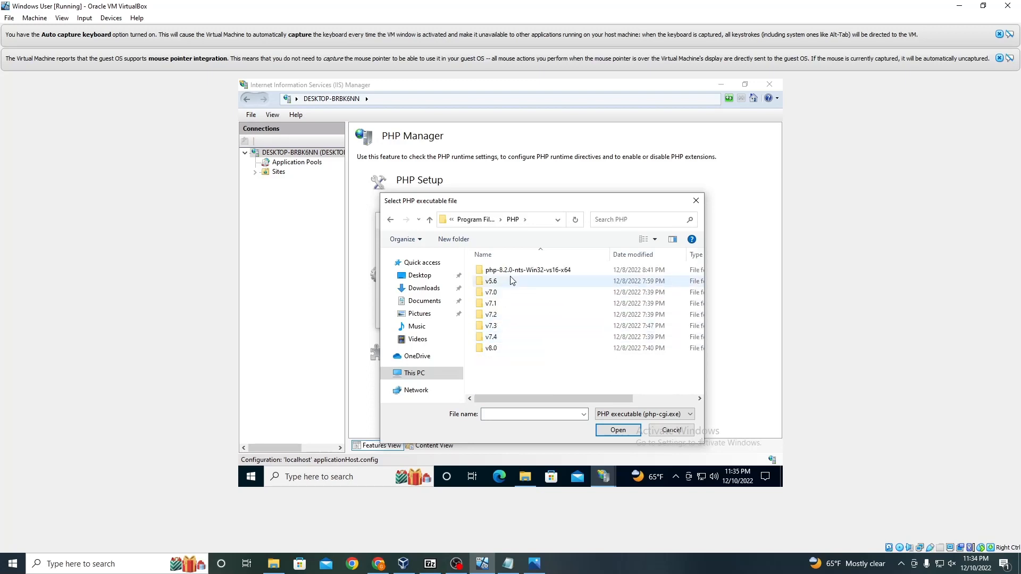
double_click(514, 271)
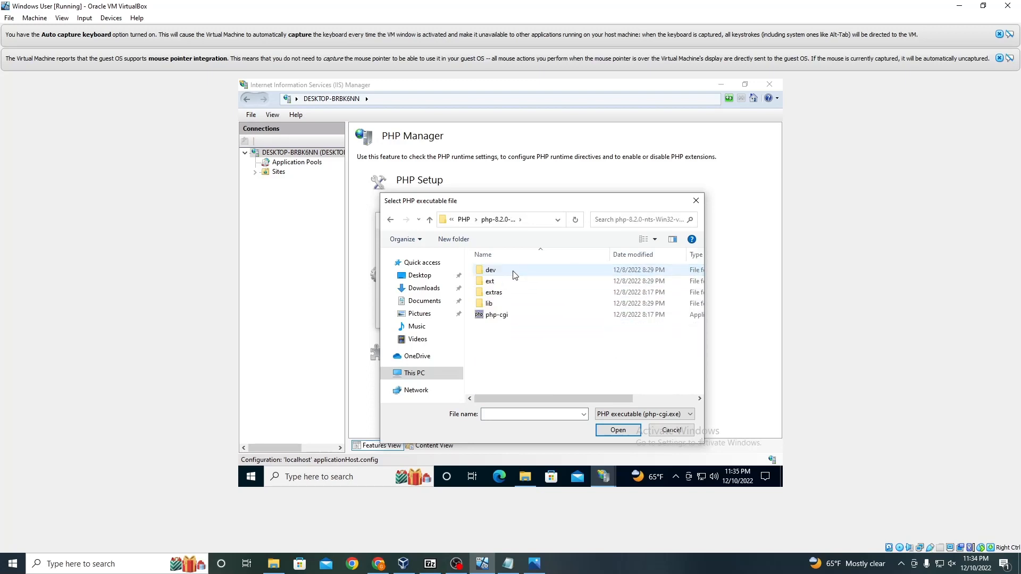
left_click(510, 320)
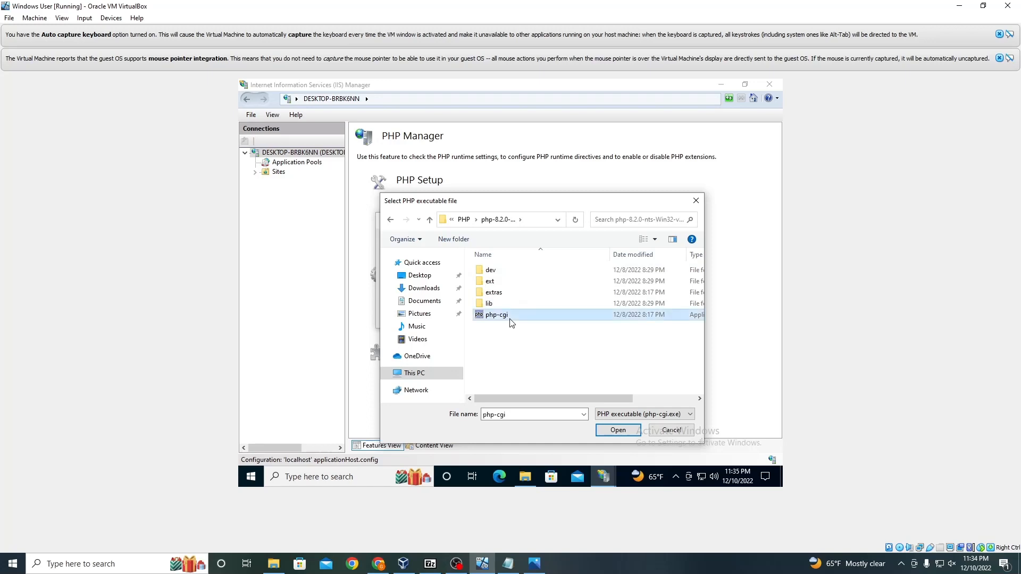
left_click(603, 434)
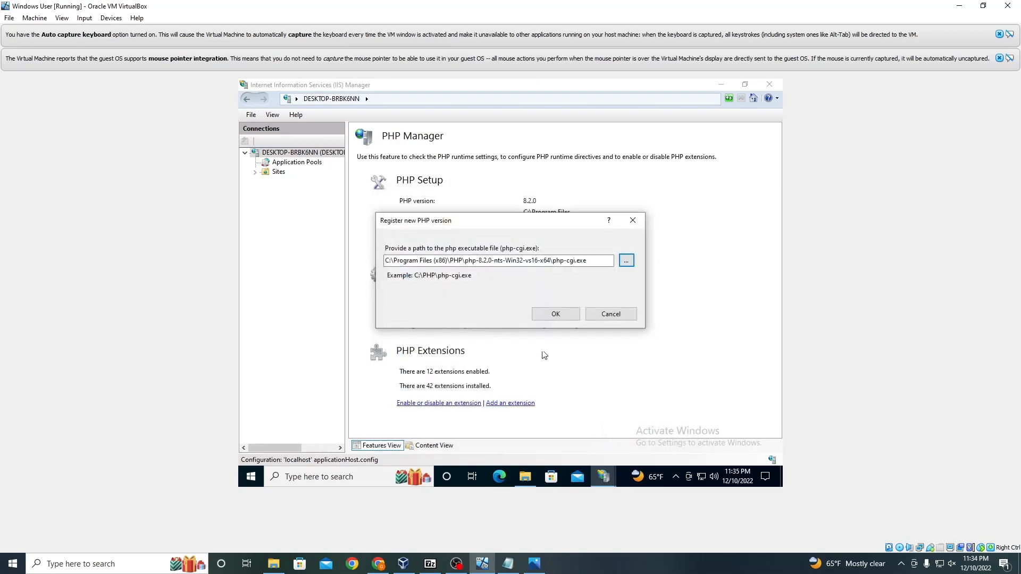
Step: Confirm registering the new PHP version with PHP Manager
left_click(555, 314)
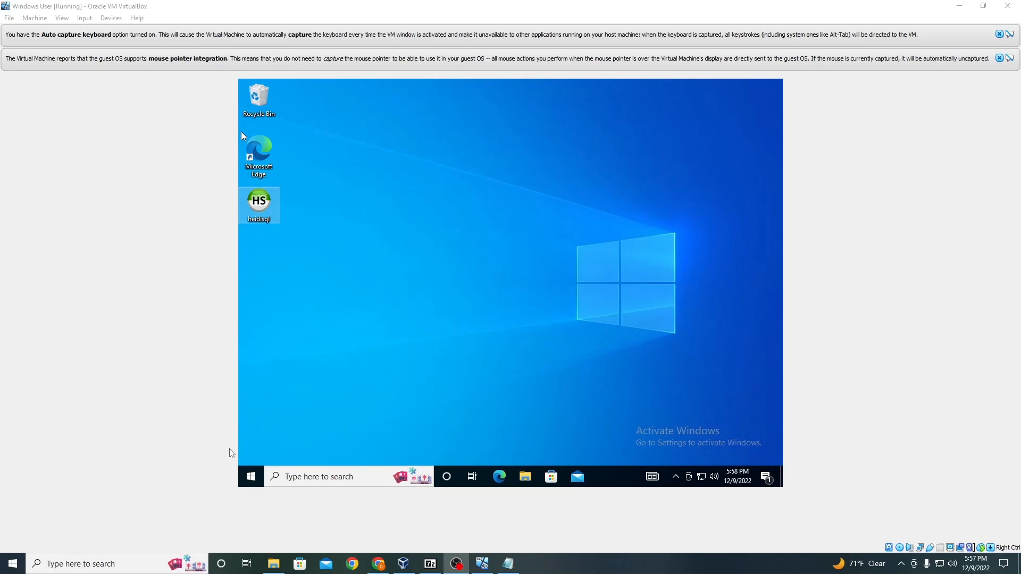
Step: Open Microsoft Edge and search the web for O.S. Ticket
left_click(498, 477)
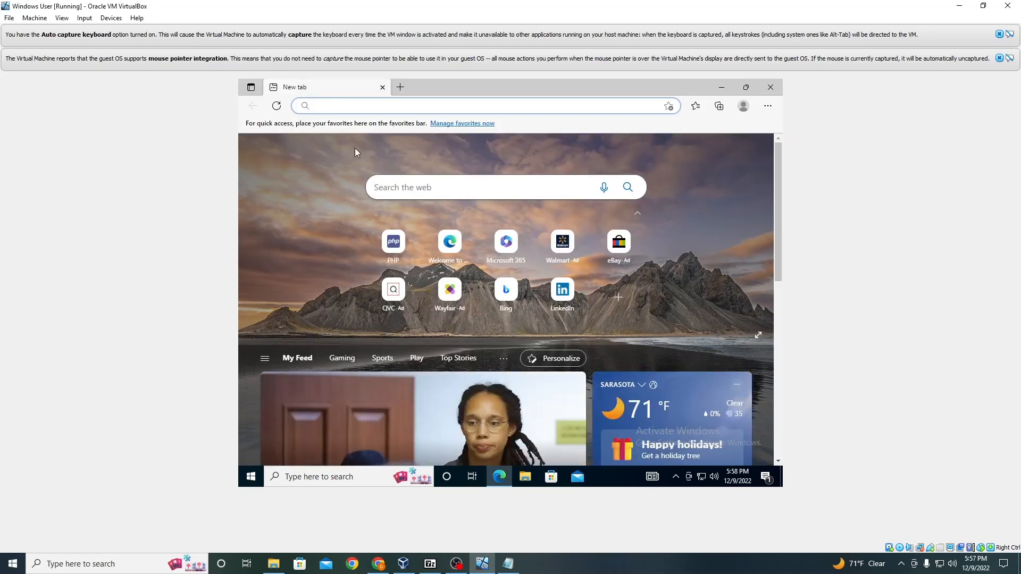
type("O.S")
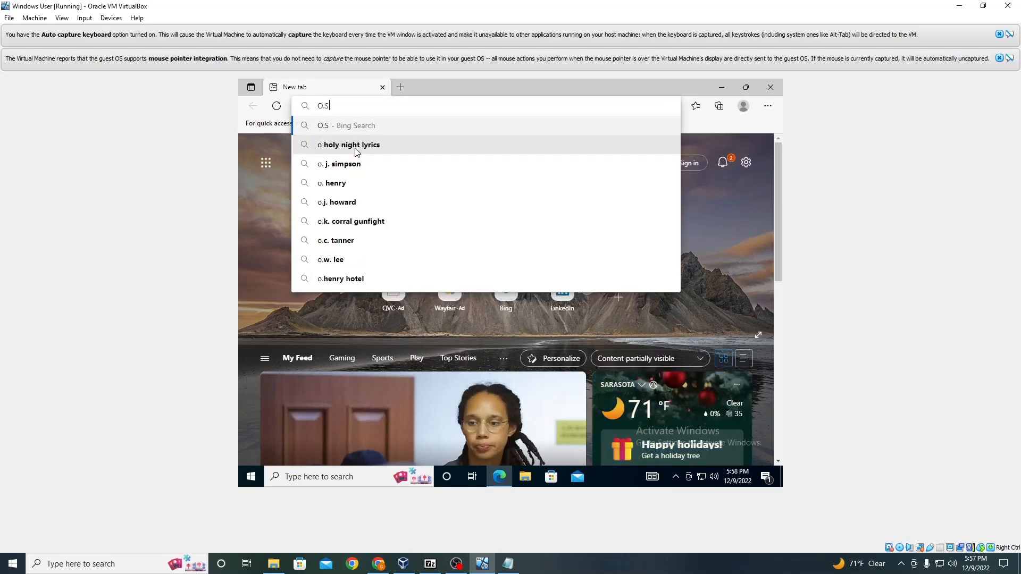
type(". Ticket")
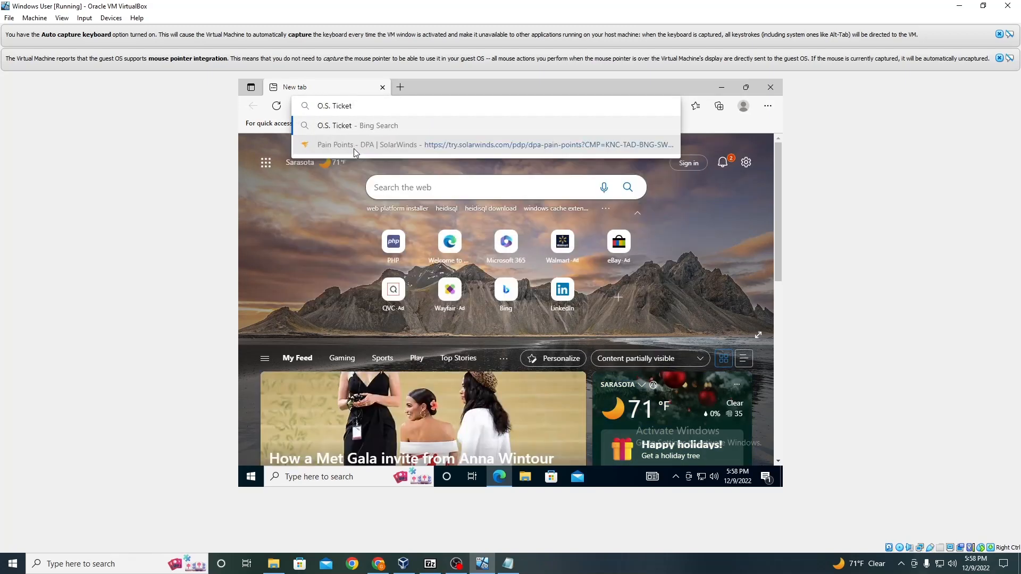
key("Return")
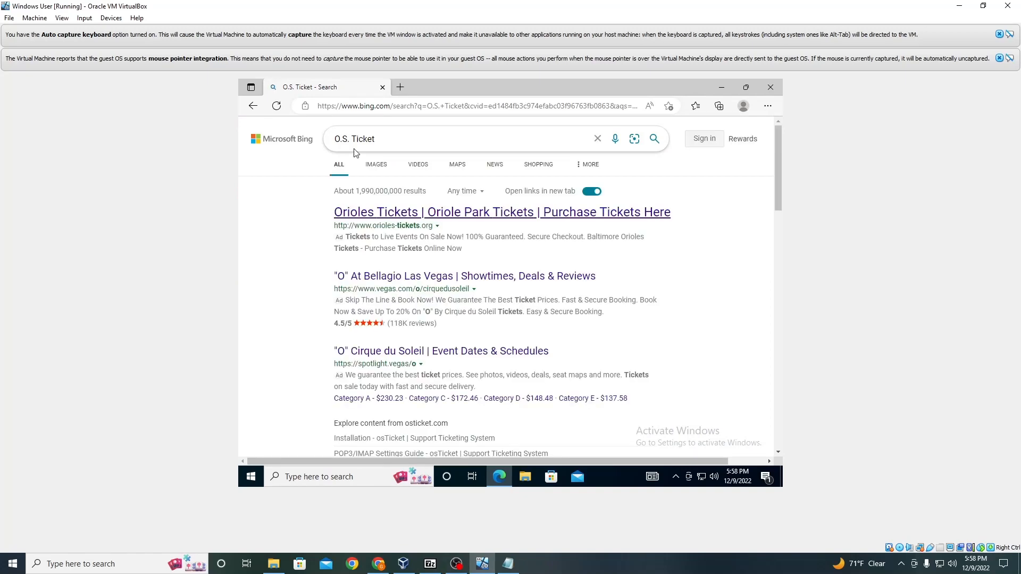
Step: Open the official osTicket website from the results and go to its Downloads page
scroll(372, 289, "down", 2)
scroll(372, 289, "down", 1)
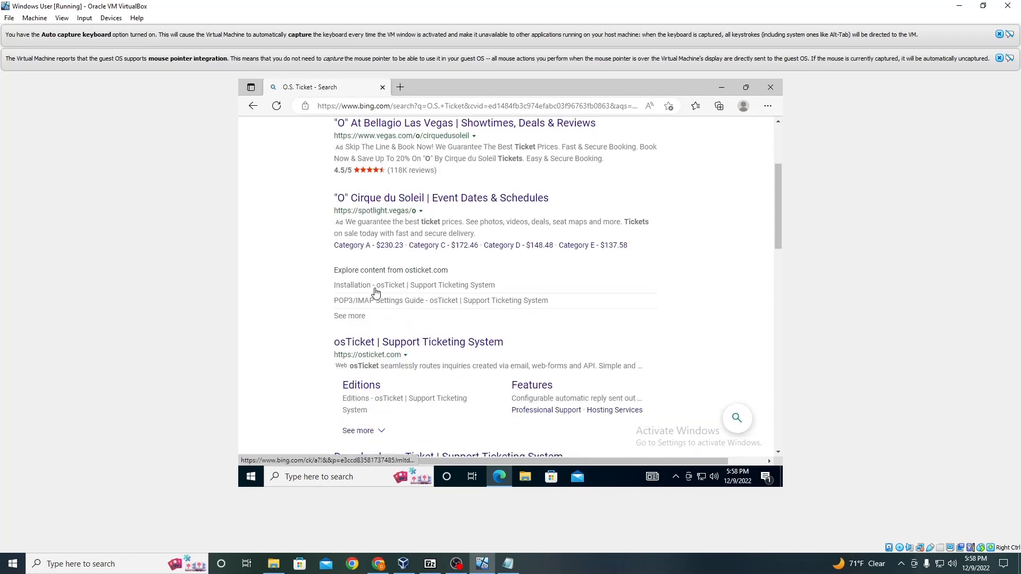
left_click(378, 347)
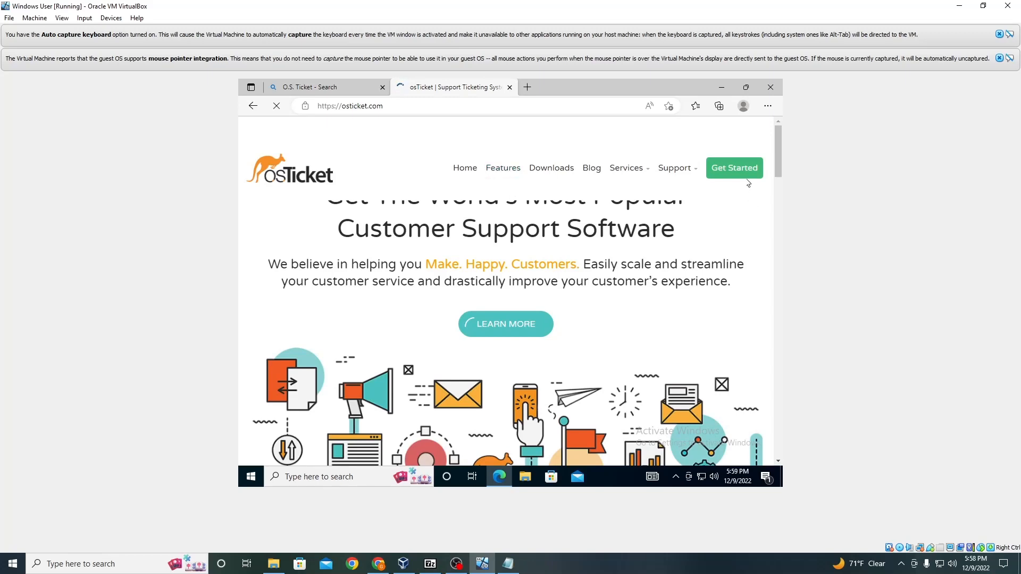
left_click(552, 169)
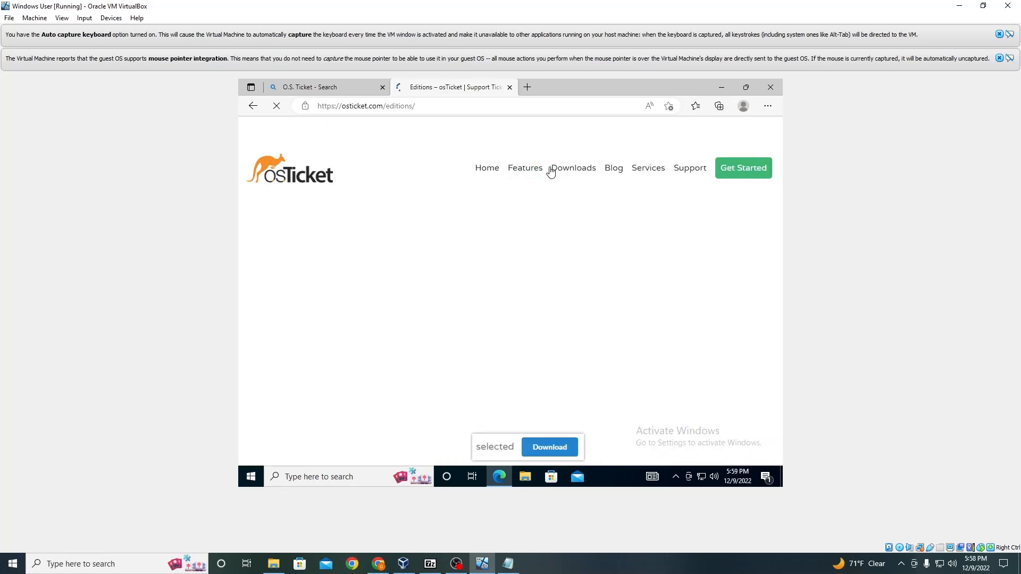
Step: Choose the Download option for the open source edition
scroll(443, 281, "down", 3)
scroll(444, 285, "down", 10)
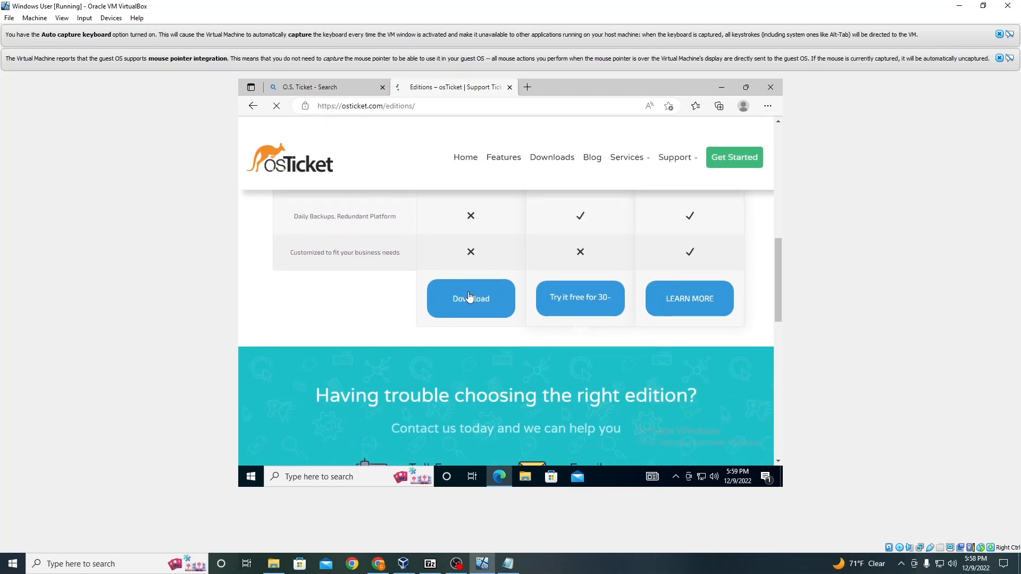
left_click(470, 297)
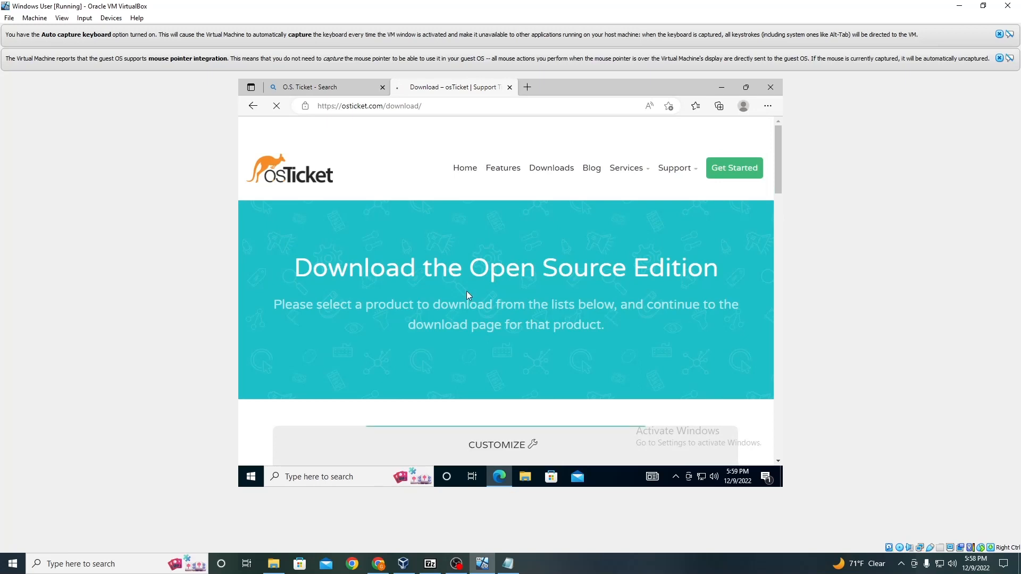
Step: Select osTicket Core v1.17.2 as the core version and continue to the next step
scroll(411, 325, "down", 3)
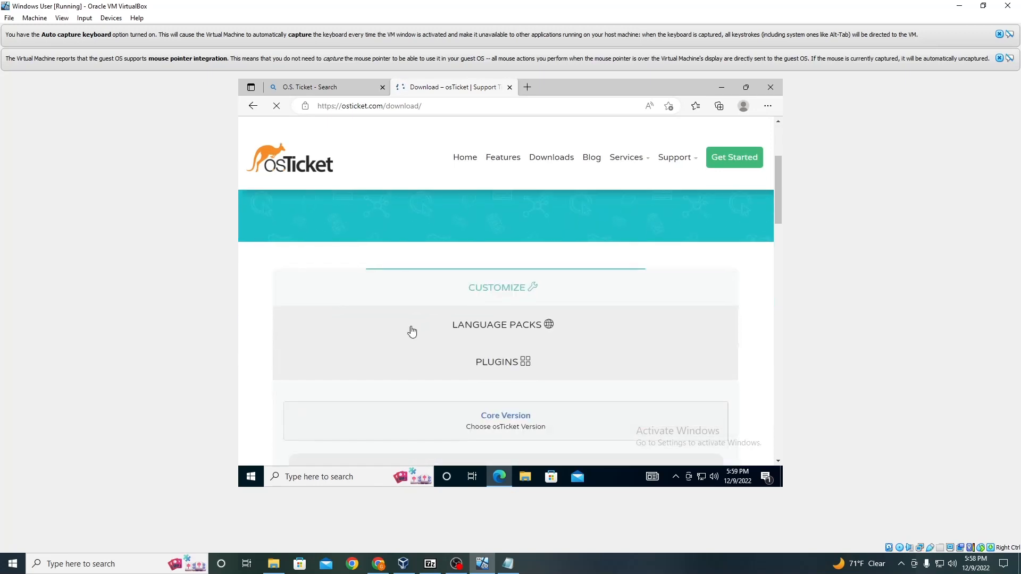
scroll(411, 331, "down", 1)
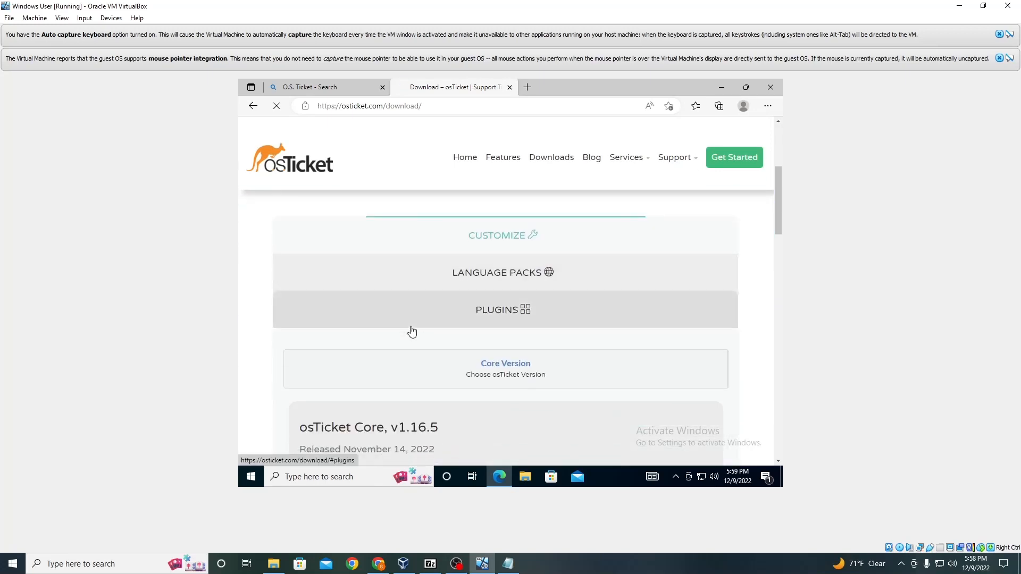
scroll(423, 338, "down", 2)
scroll(434, 343, "up", 2)
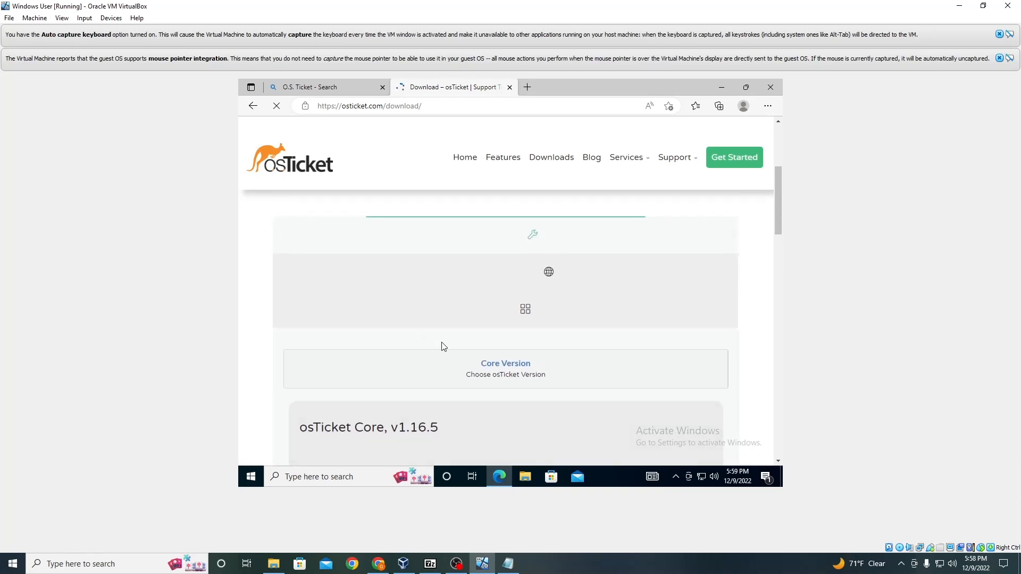
scroll(464, 375, "down", 2)
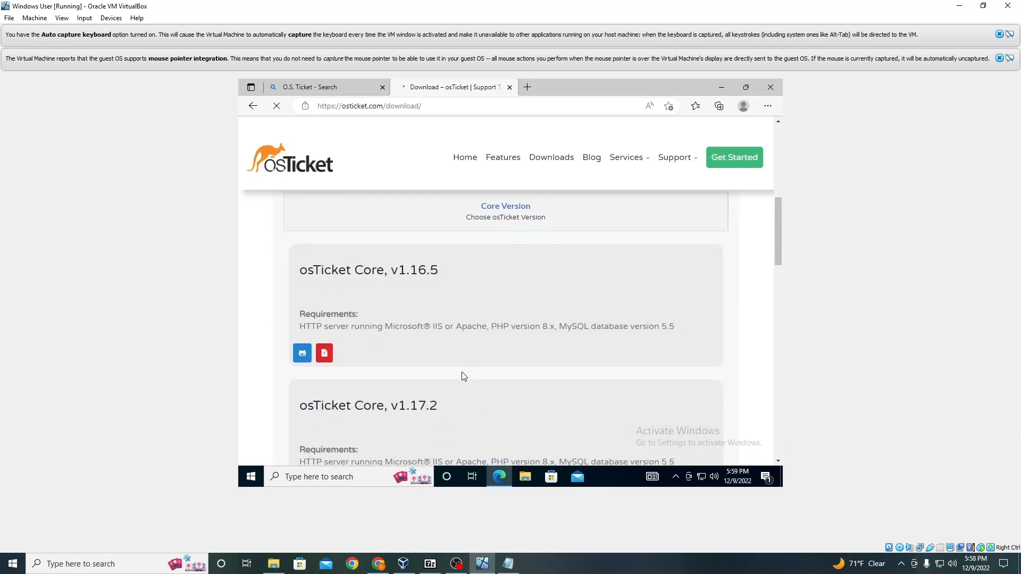
scroll(438, 357, "down", 3)
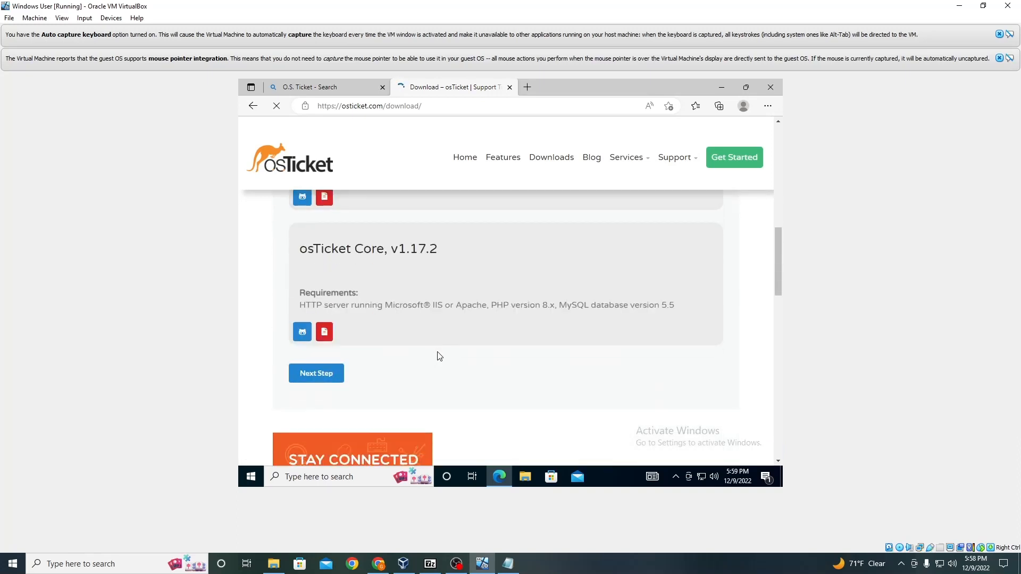
scroll(333, 375, "up", 5)
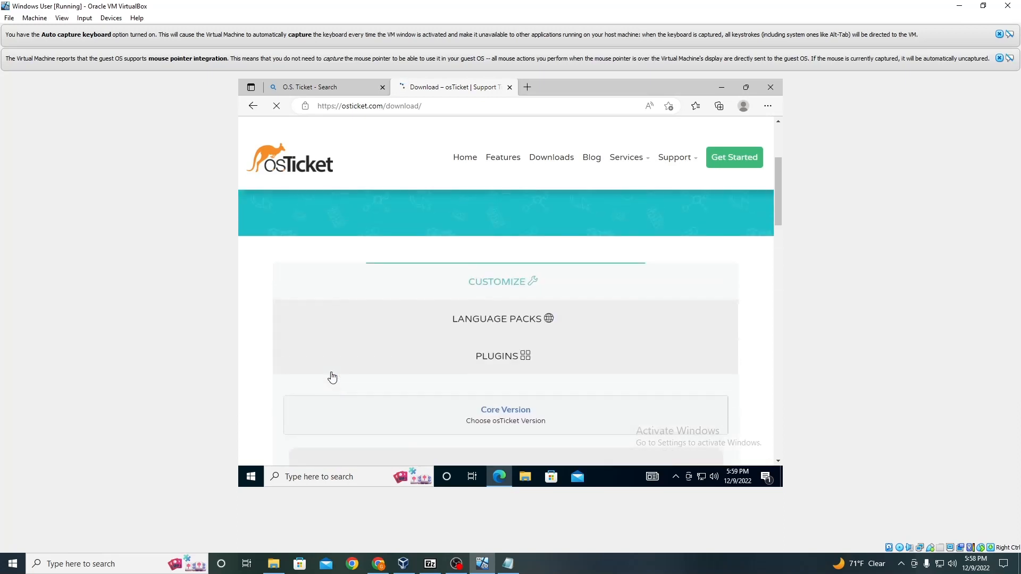
scroll(336, 372, "down", 5)
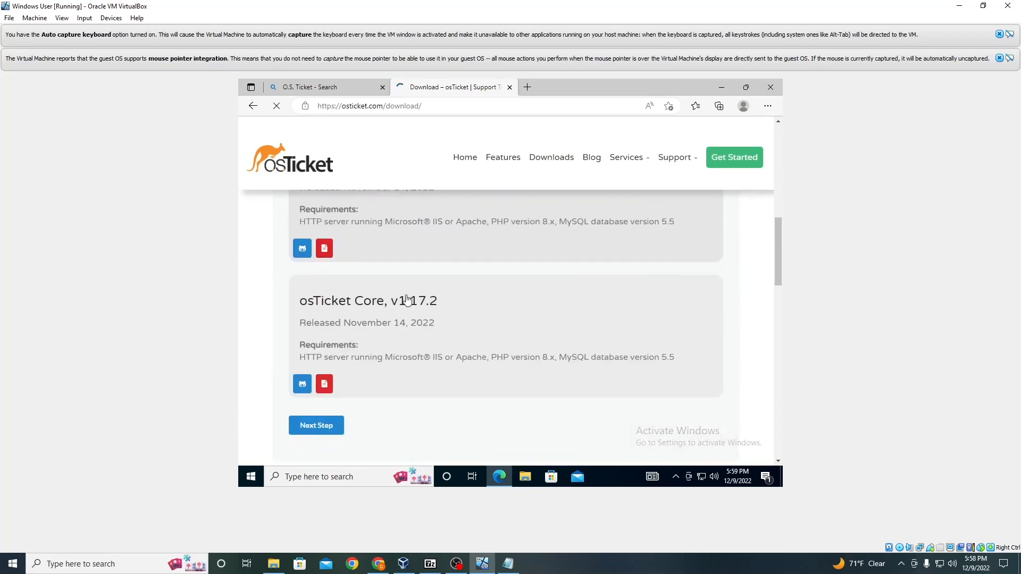
scroll(407, 301, "up", 2)
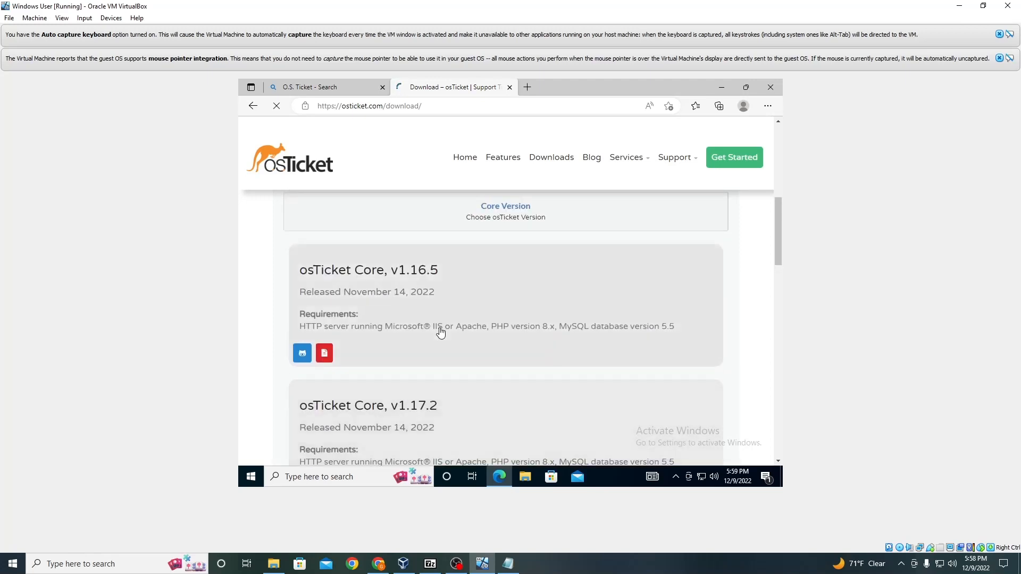
left_click(402, 410)
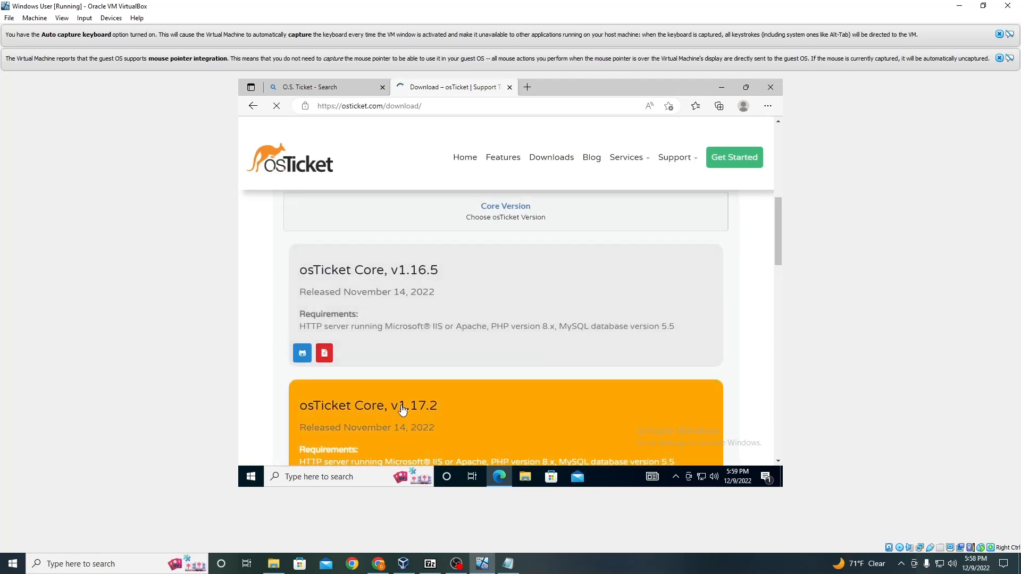
scroll(405, 404, "down", 2)
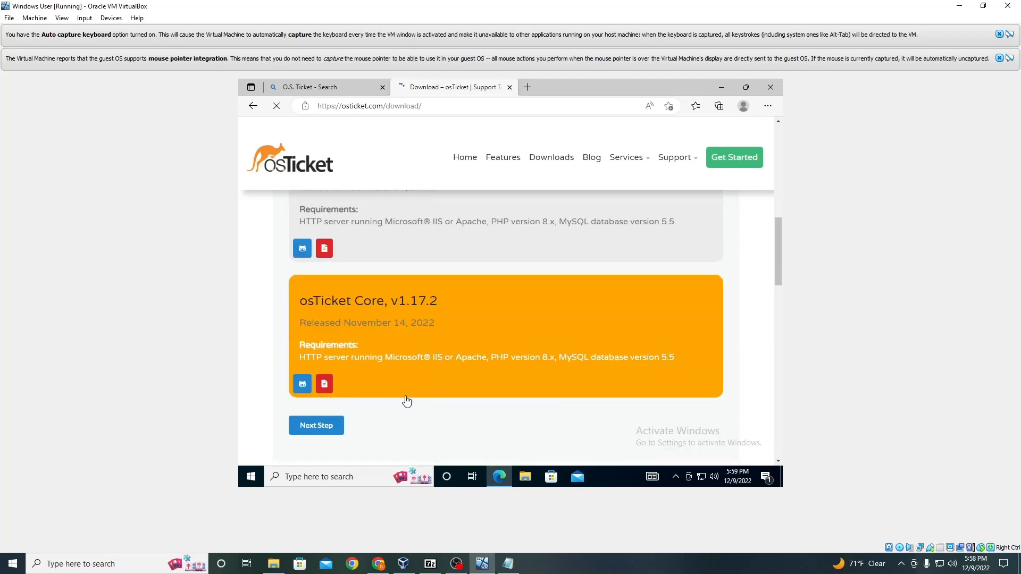
left_click(329, 426)
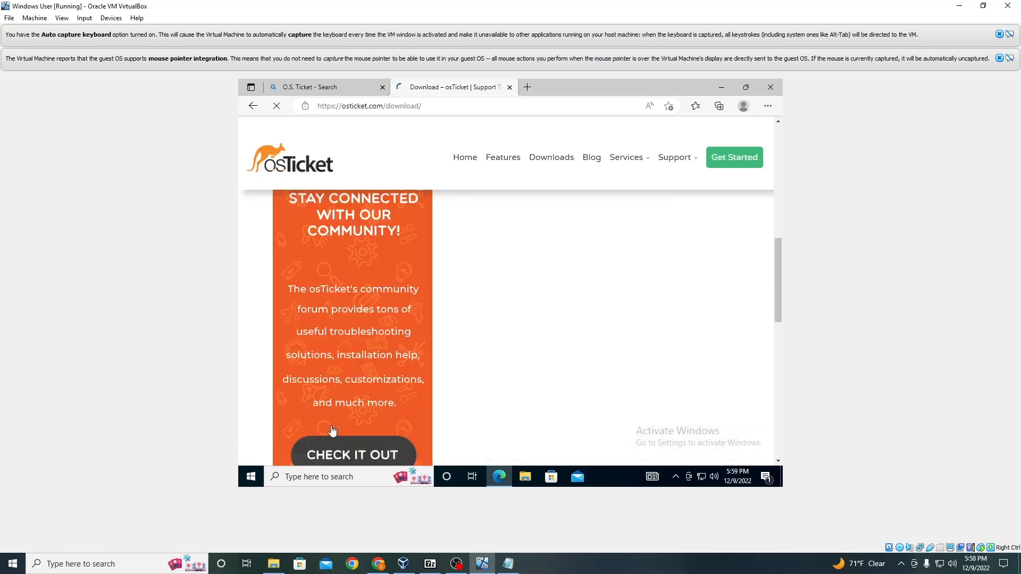
Step: Wait out the unresponsive page and continue past the language pack selection without choosing any languages
scroll(441, 310, "up", 1)
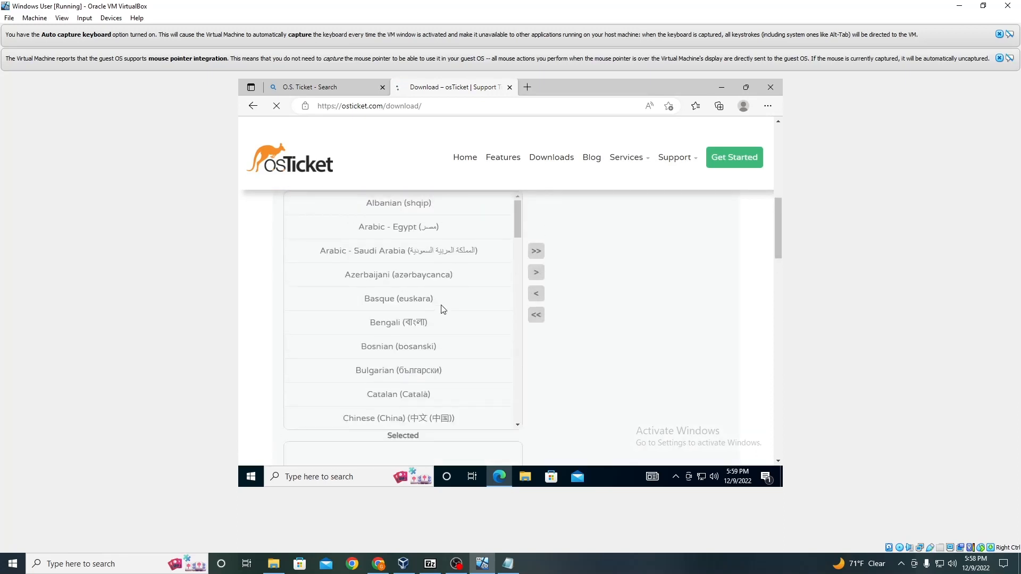
scroll(583, 314, "up", 1)
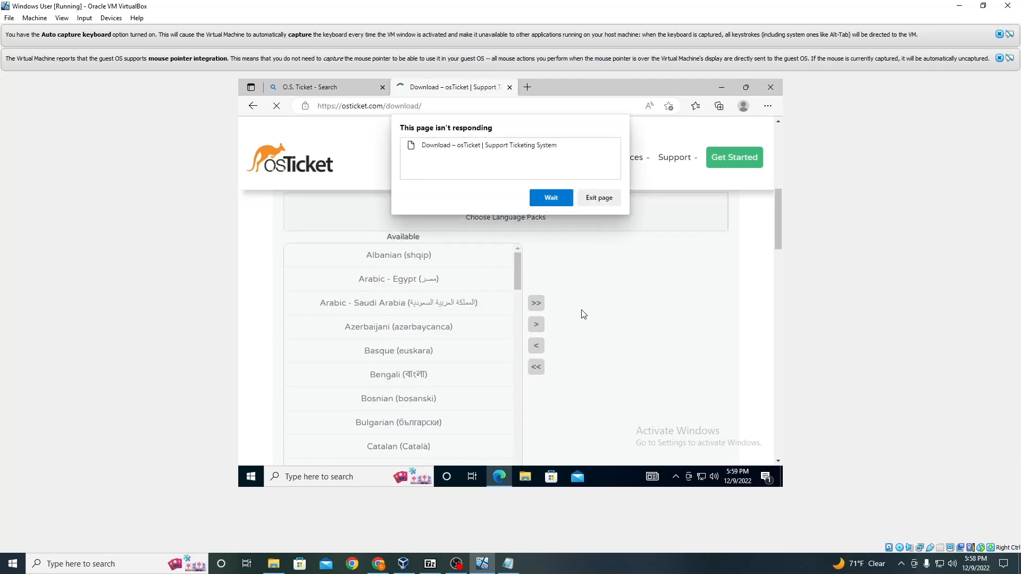
left_click(547, 198)
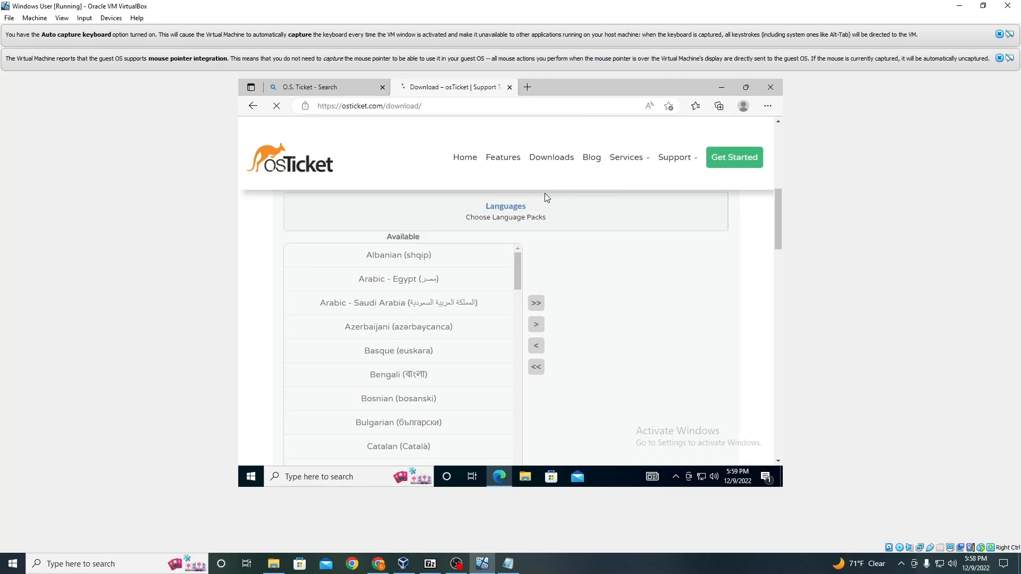
scroll(544, 198, "up", 4)
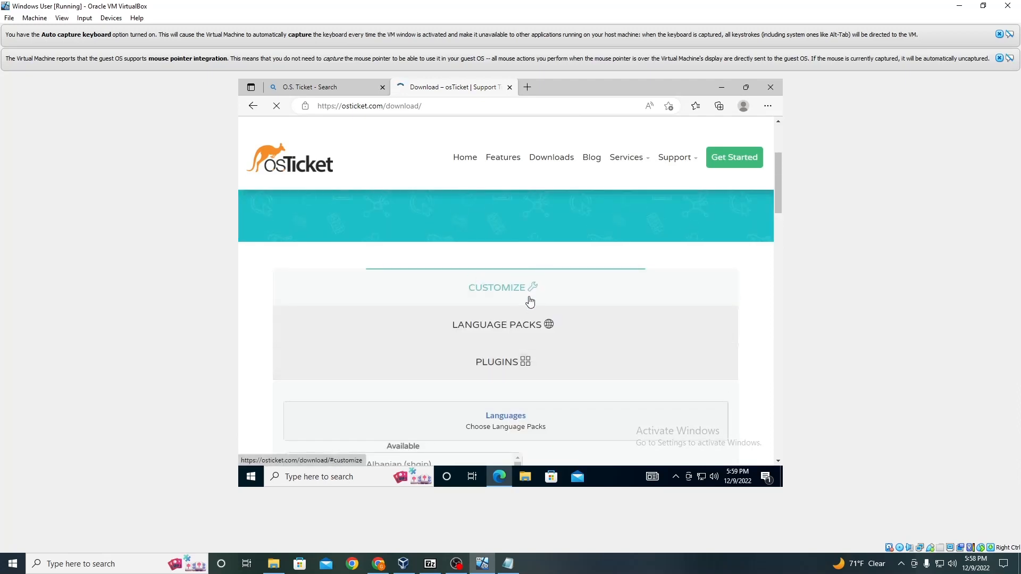
scroll(530, 301, "down", 10)
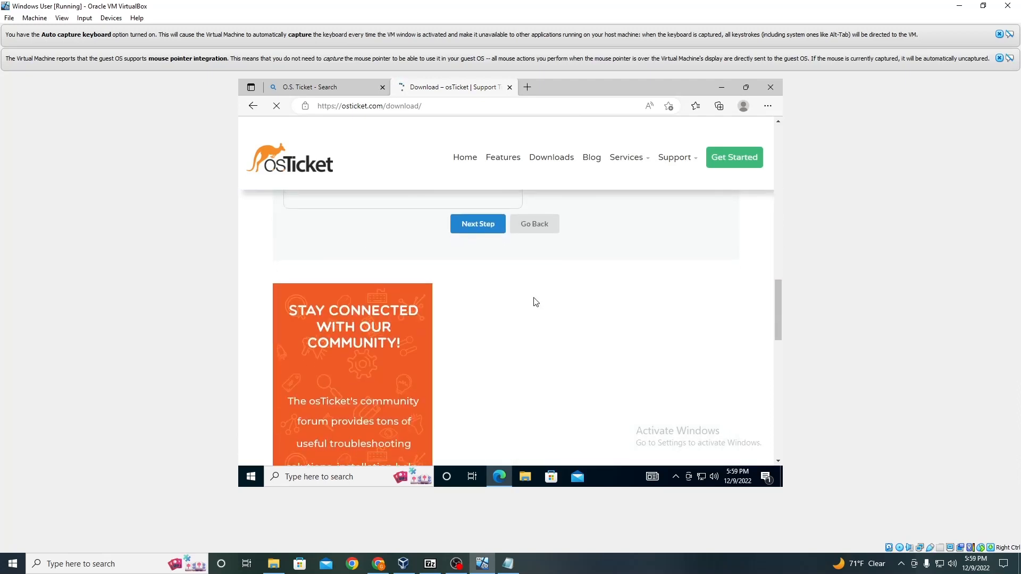
left_click(481, 232)
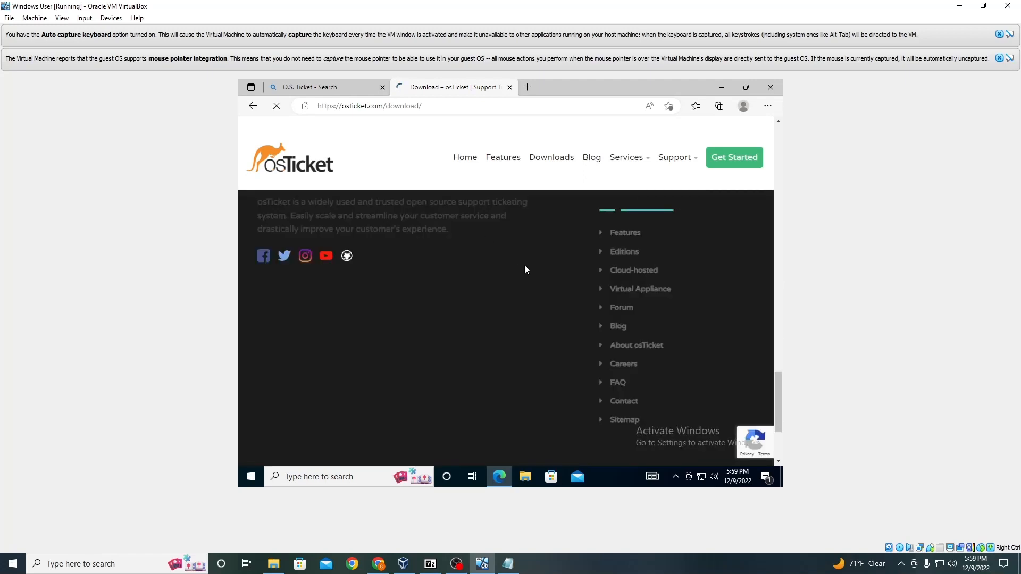
Step: Continue past the plugin selection without choosing any plugins
scroll(525, 264, "up", 8)
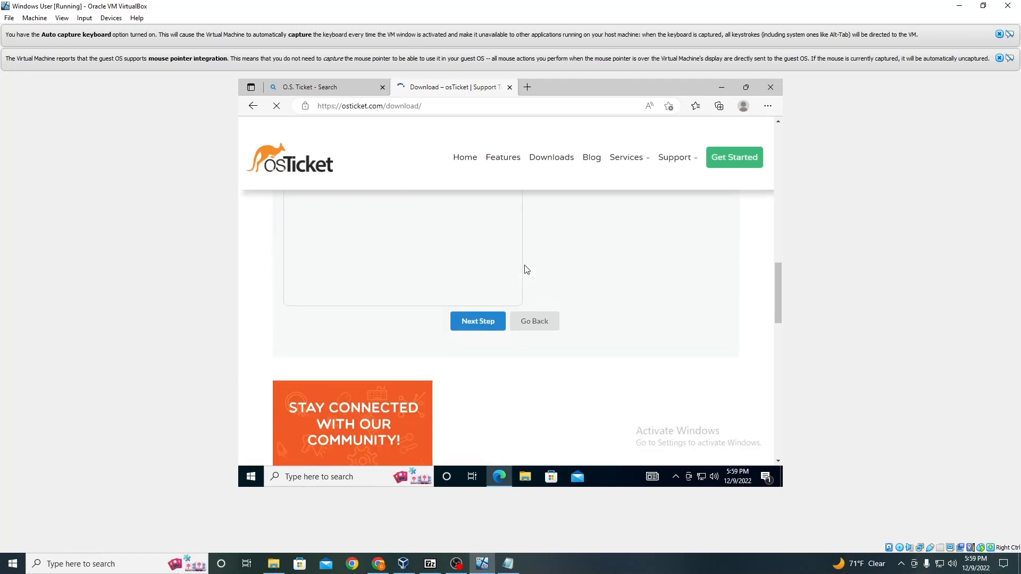
scroll(526, 269, "up", 8)
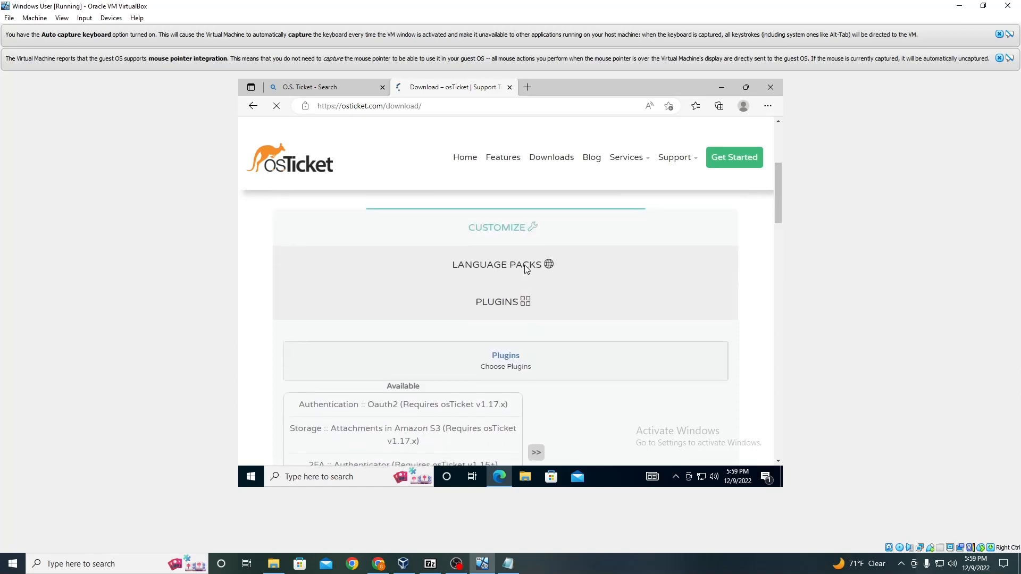
scroll(526, 270, "down", 3)
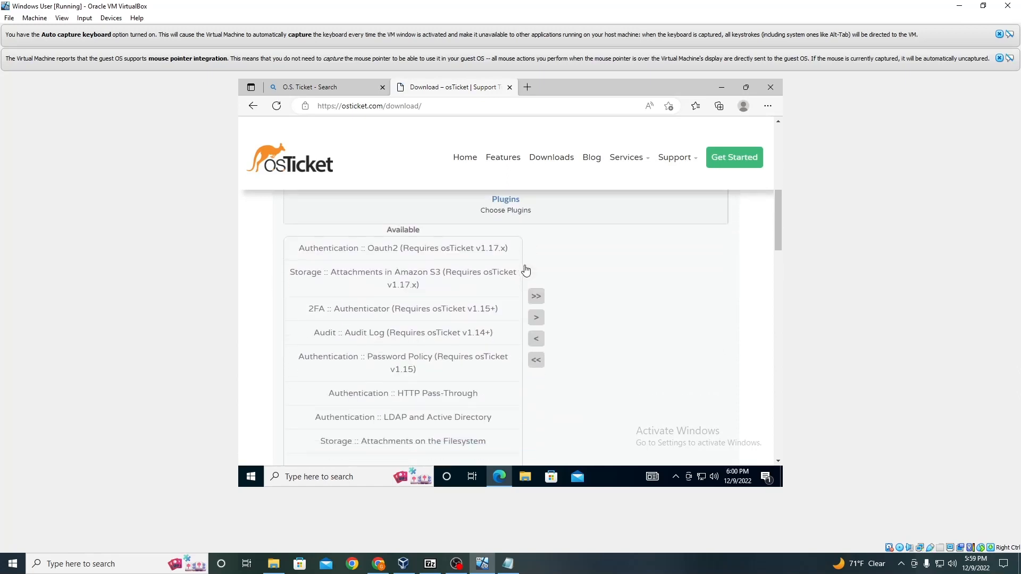
scroll(526, 270, "down", 9)
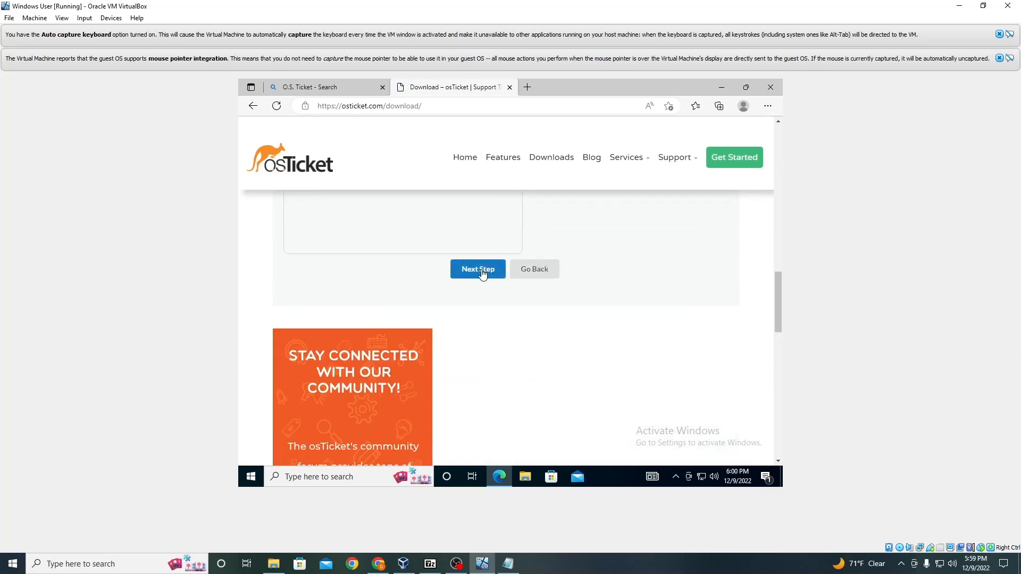
left_click(482, 271)
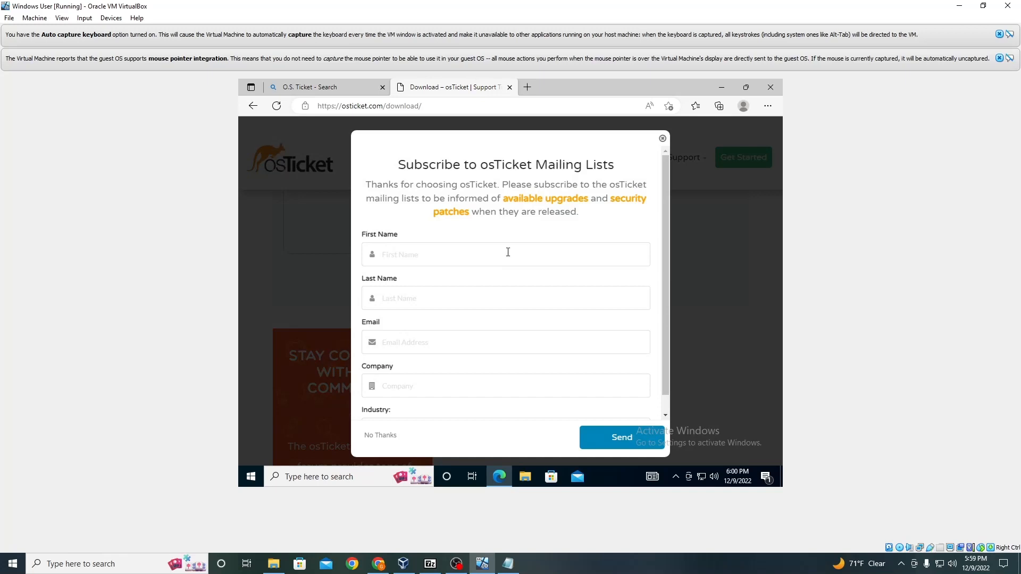
Step: Decline the mailing list subscription so the osTicket-v1.17.2.zip download starts
left_click(505, 253)
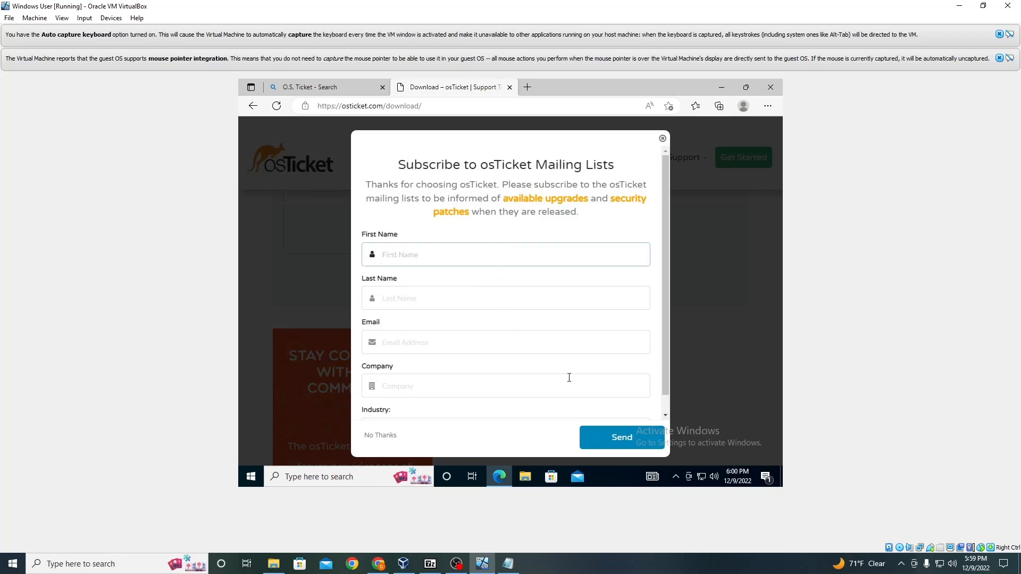
left_click(380, 436)
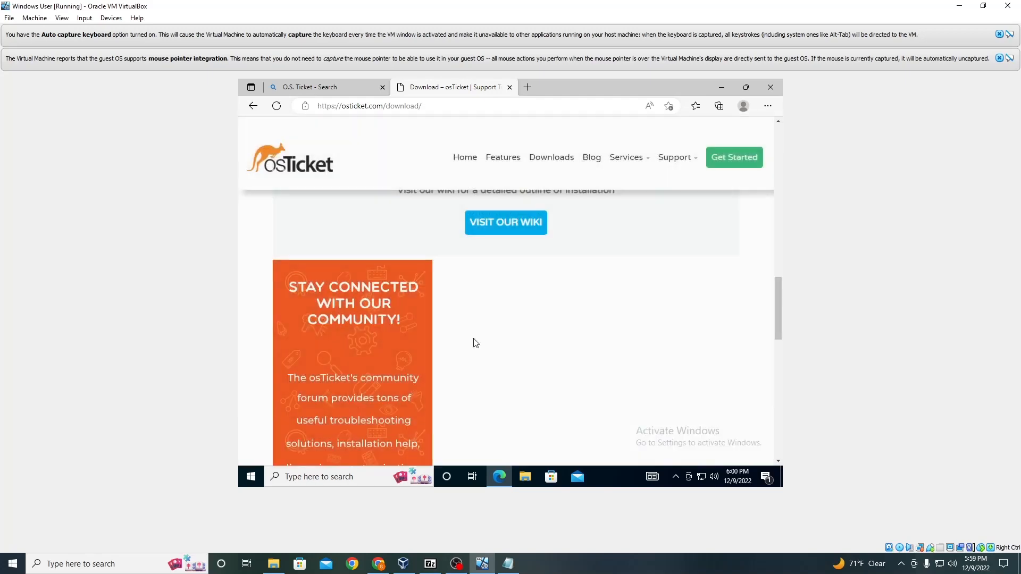
scroll(550, 273, "up", 4)
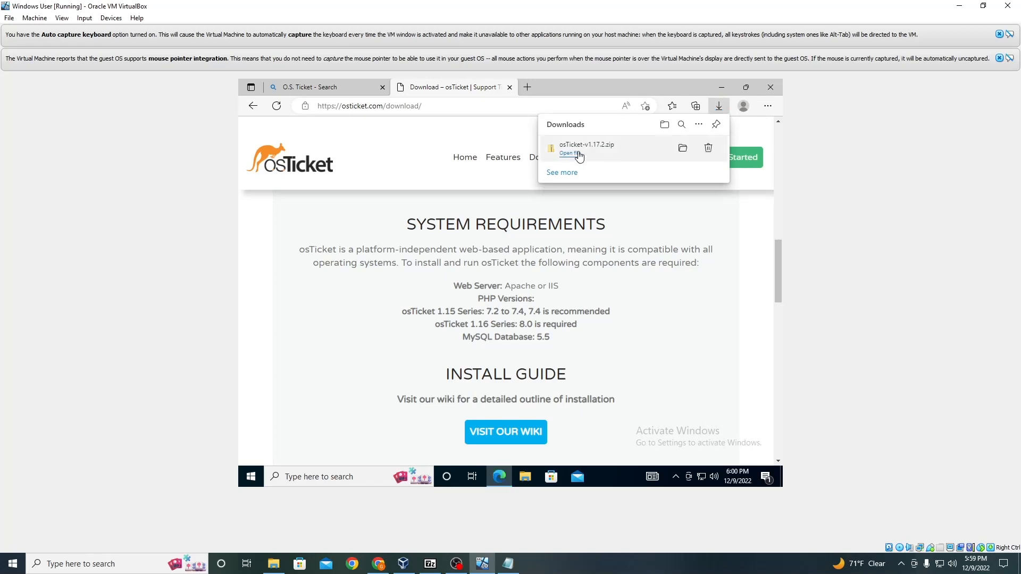
Step: Extract the downloaded osTicket-v1.17.2.zip archive in the Downloads folder
left_click(577, 154)
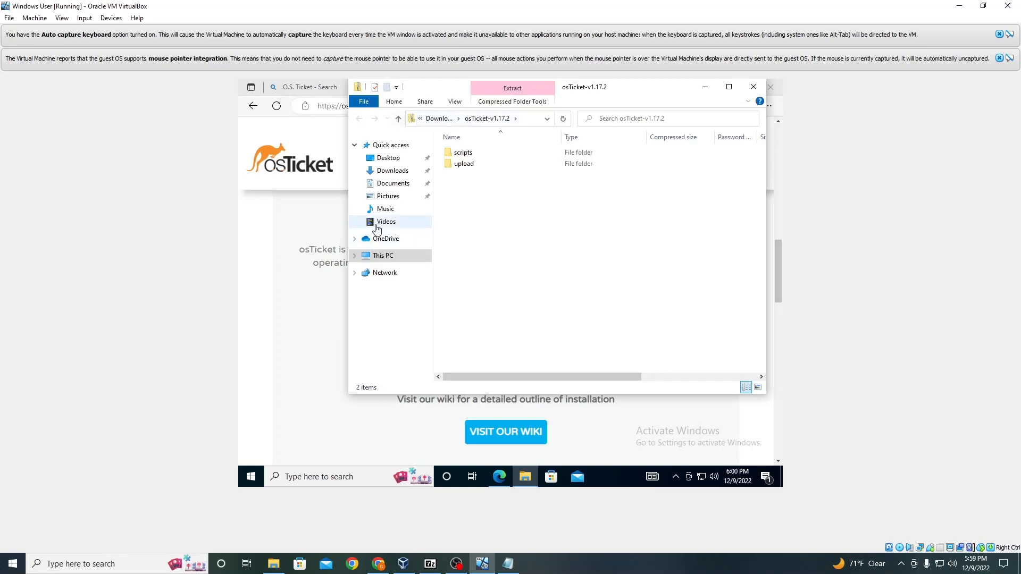
left_click(392, 171)
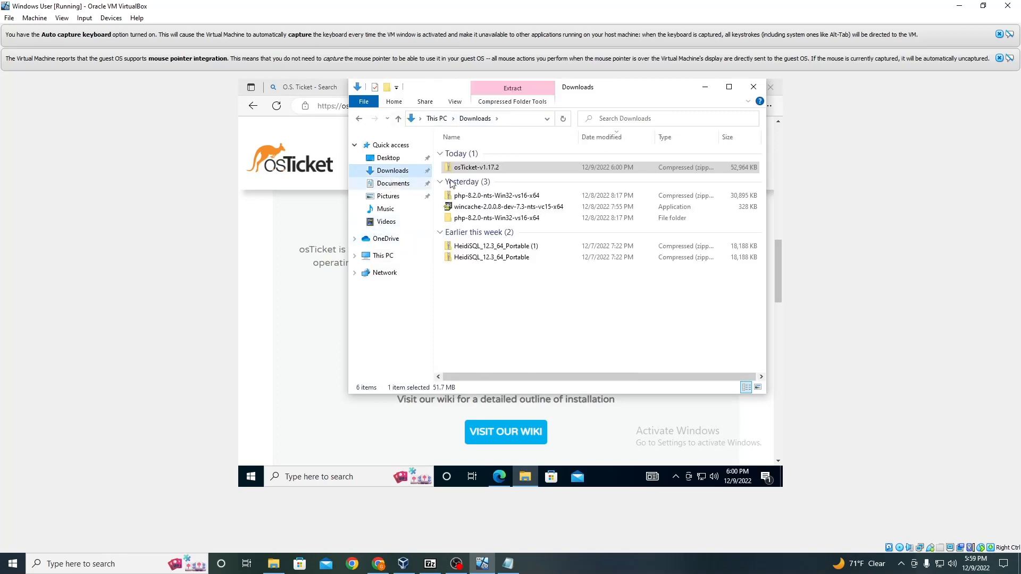
right_click(477, 170)
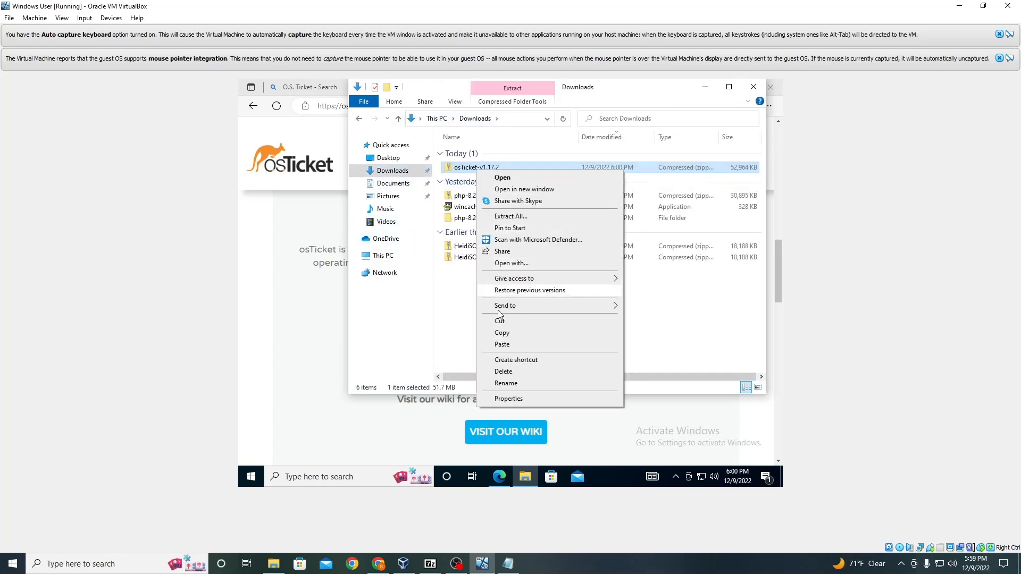
left_click(539, 217)
left_click(602, 380)
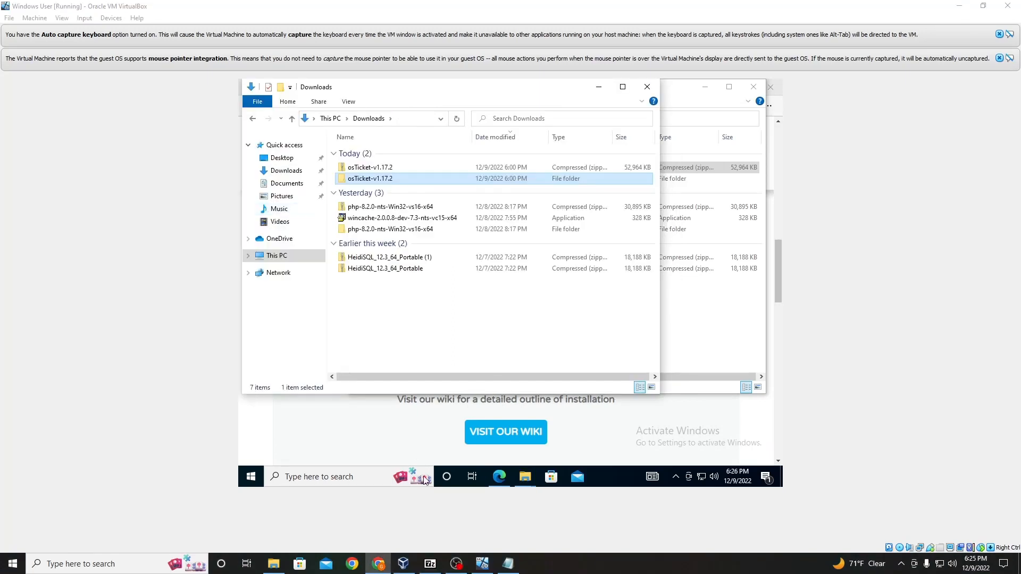
Step: Open the extracted osTicket-v1.17.2 folder and copy its upload folder
double_click(410, 181)
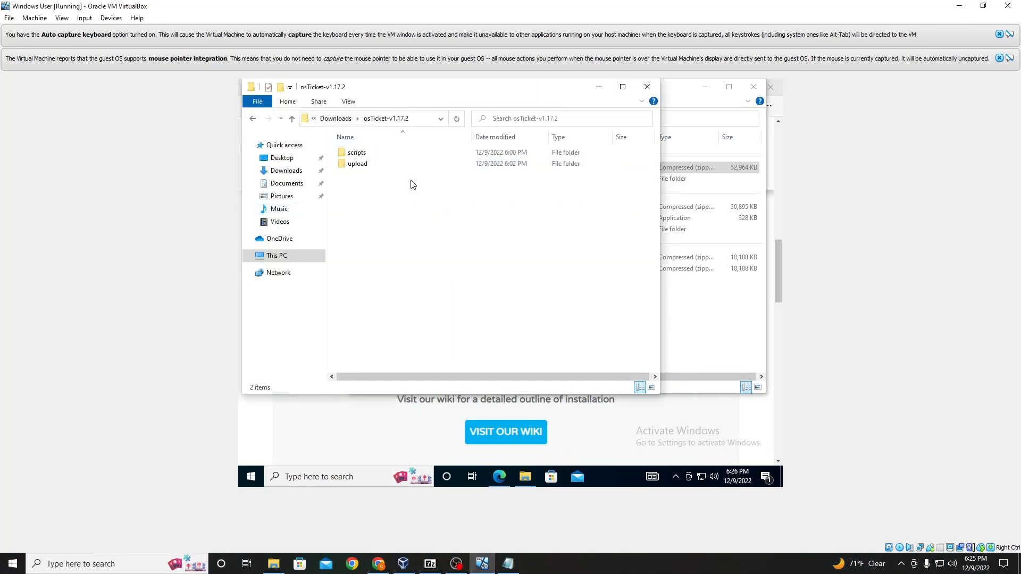
left_click(421, 168)
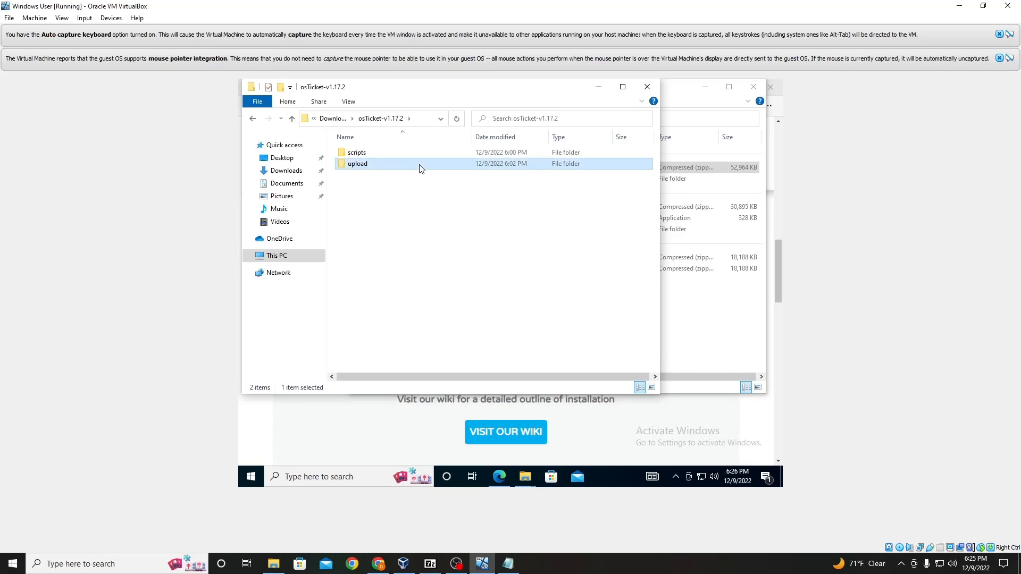
right_click(422, 169)
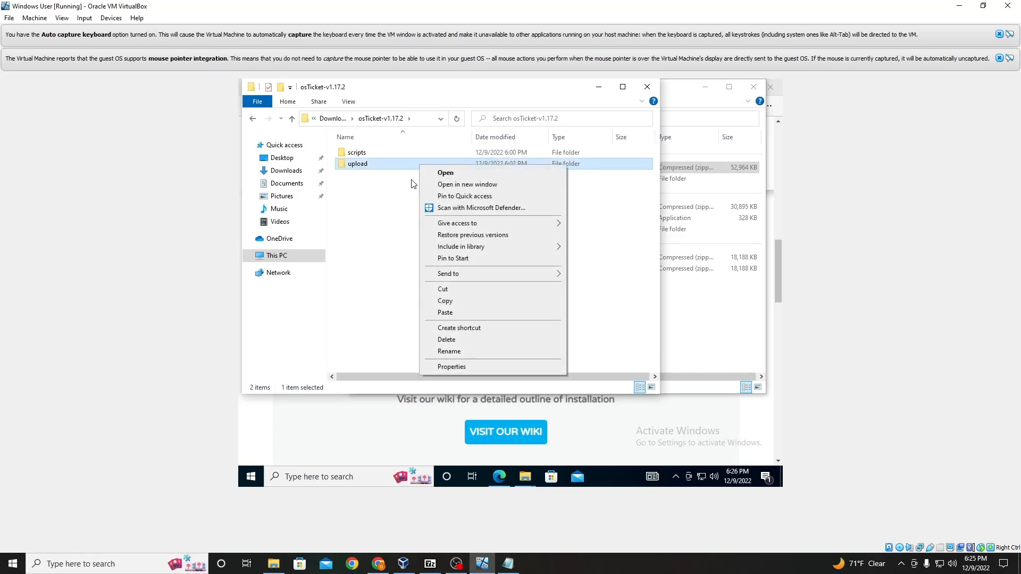
left_click(457, 305)
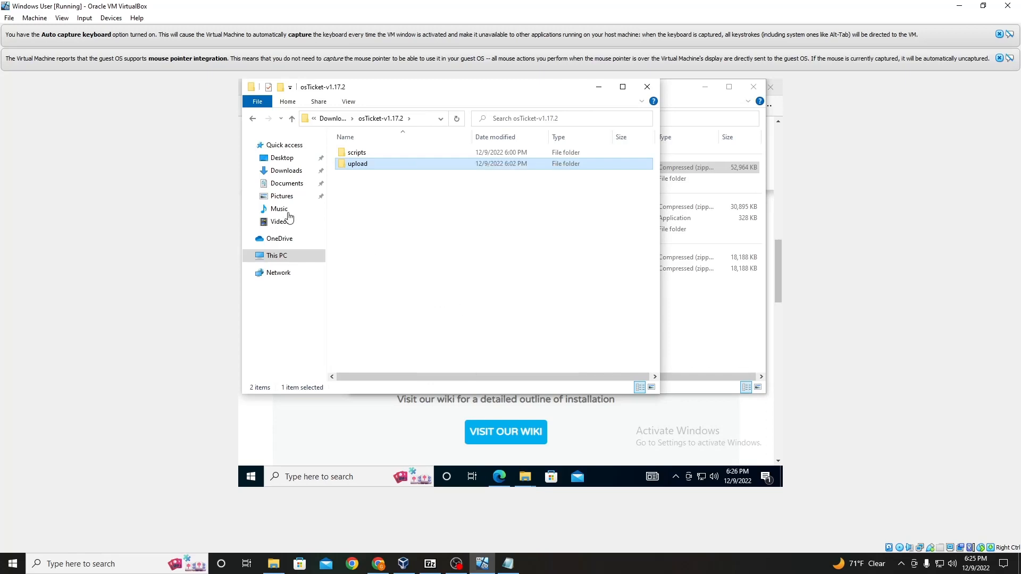
Step: Paste the upload folder into C:\inetpub\wwwroot, granting administrator permission to copy there
left_click(270, 257)
double_click(417, 300)
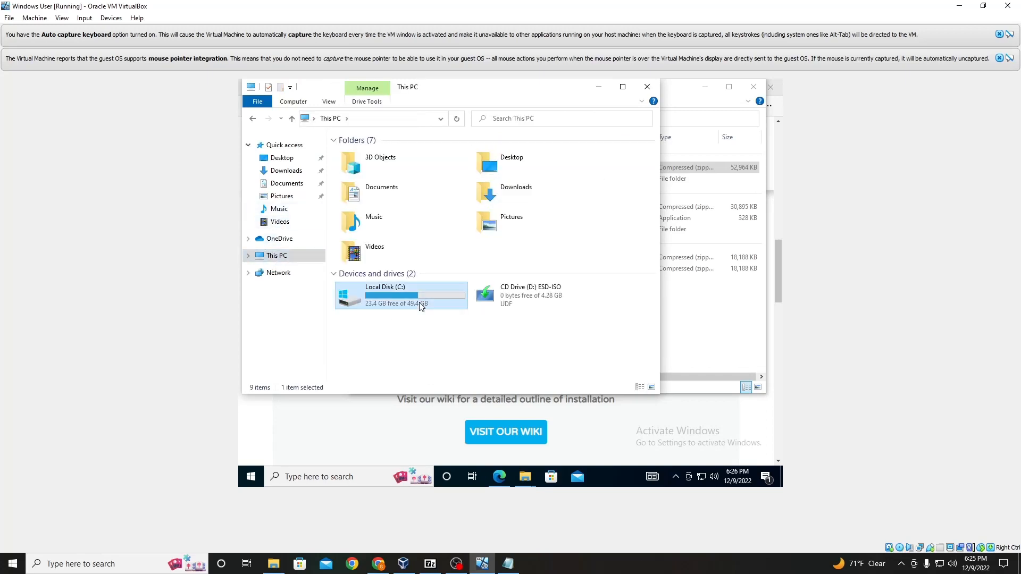
left_click(384, 155)
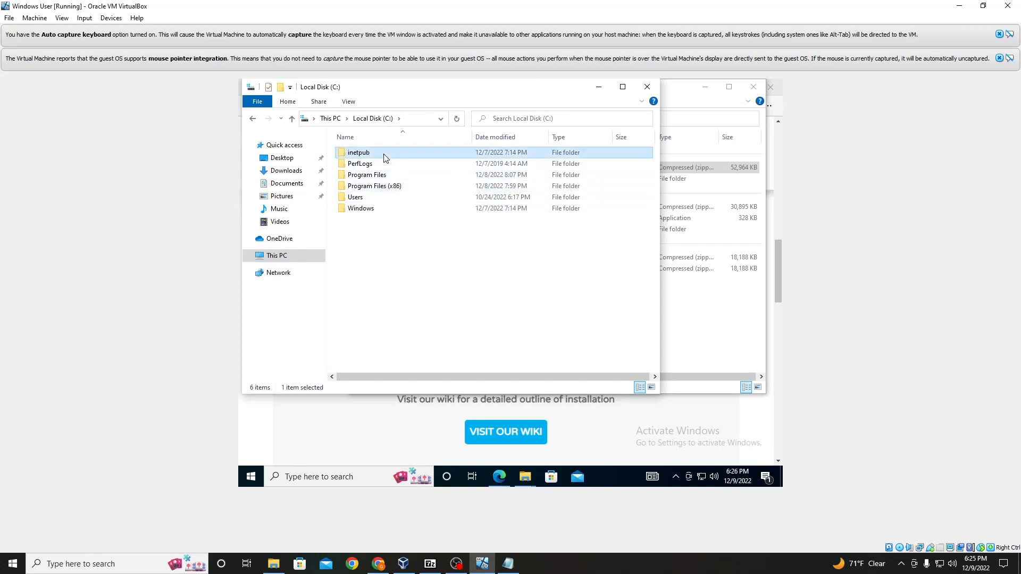
double_click(385, 155)
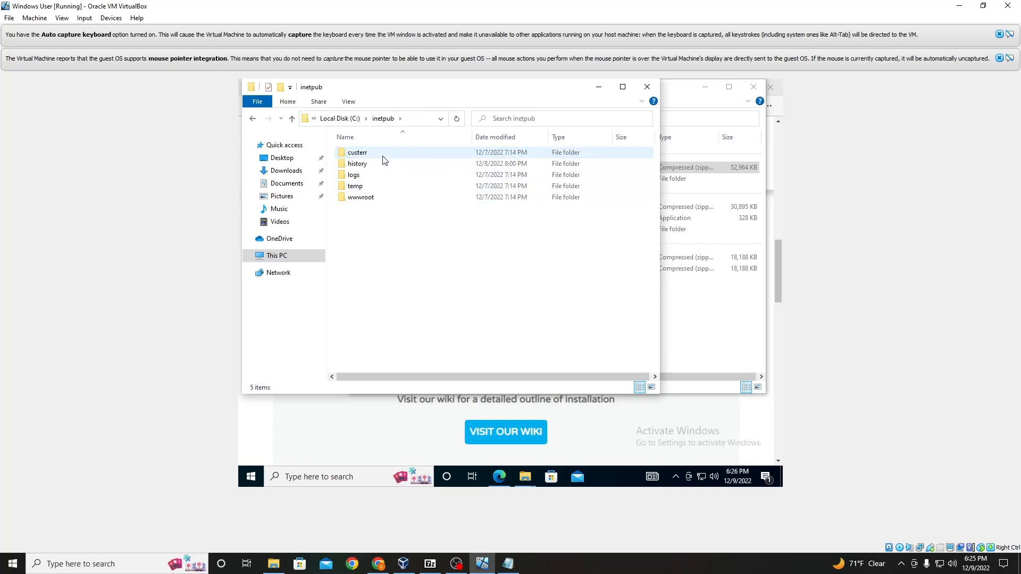
double_click(371, 198)
right_click(372, 200)
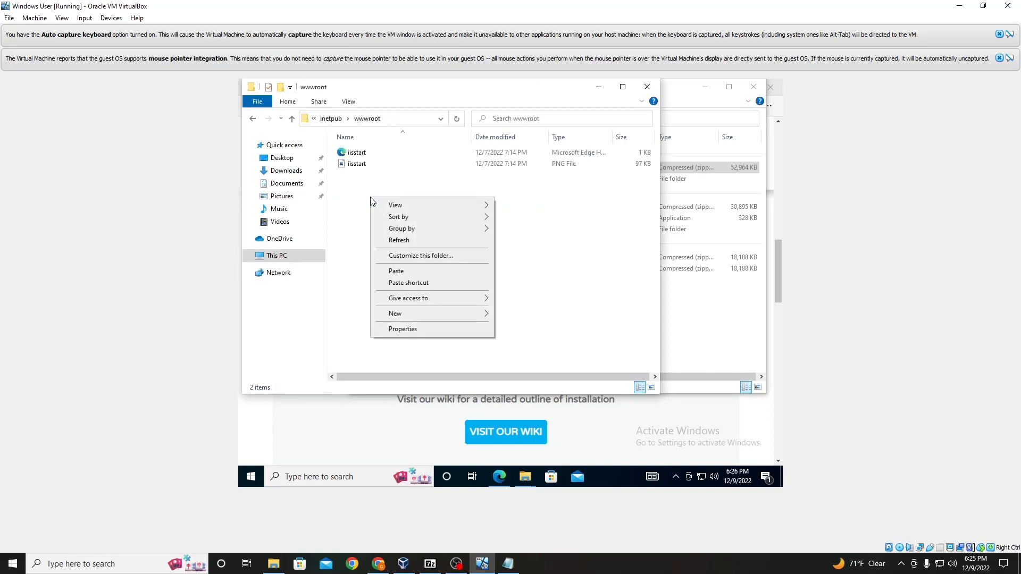
left_click(385, 272)
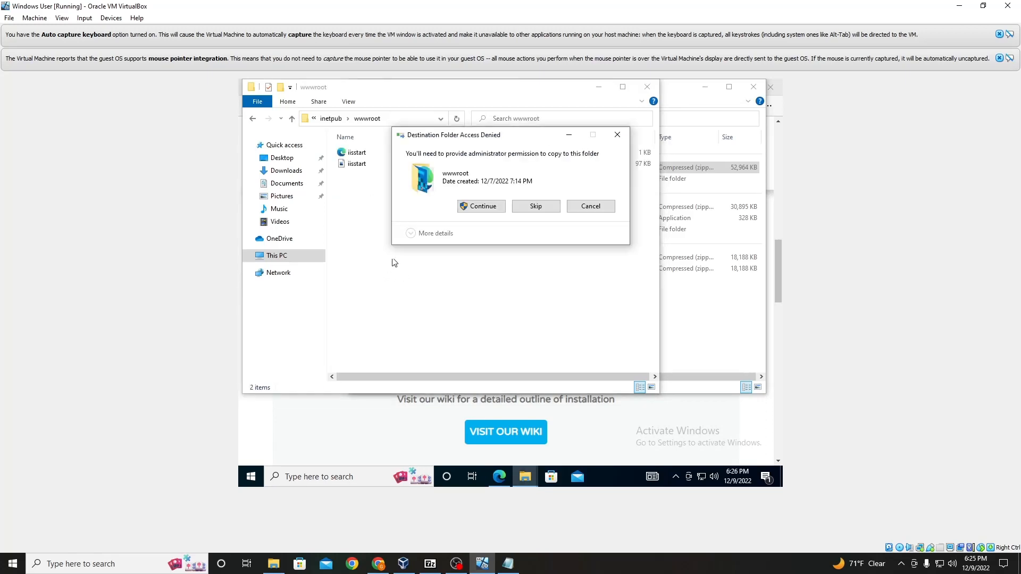
left_click(469, 212)
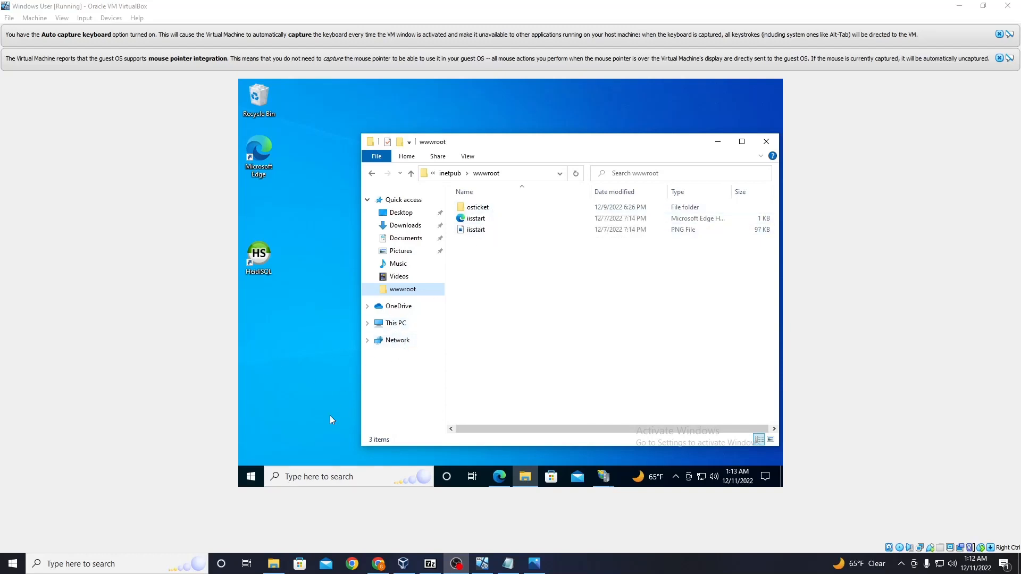
Step: Open Internet Information Services (IIS) Manager as administrator
left_click(318, 475)
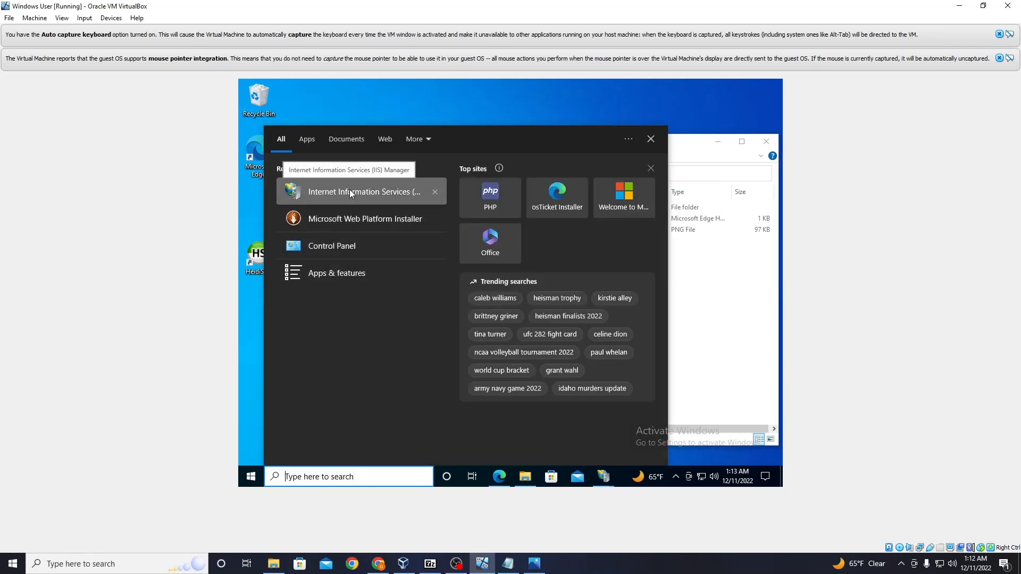
right_click(349, 190)
left_click(368, 199)
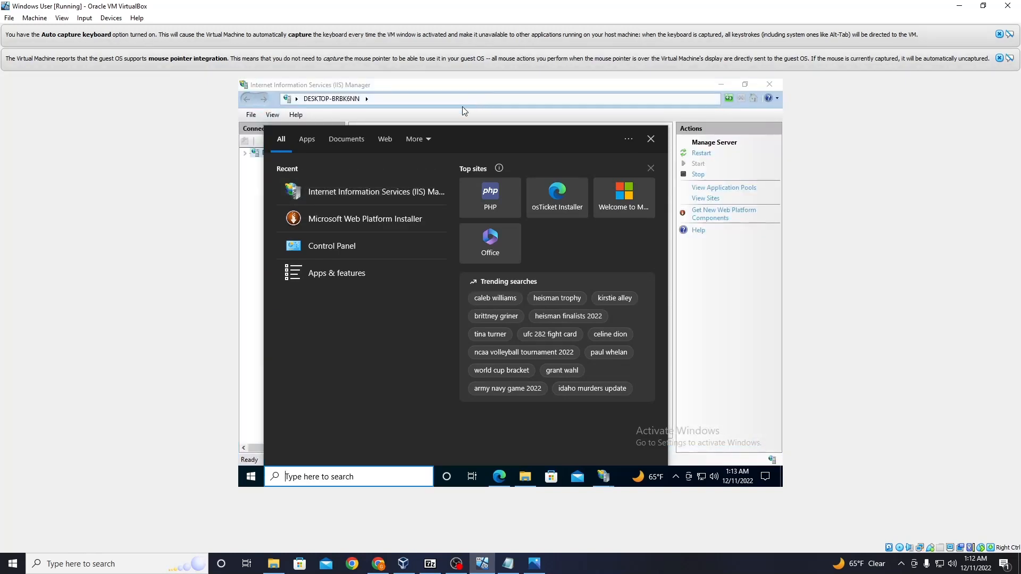
left_click(251, 189)
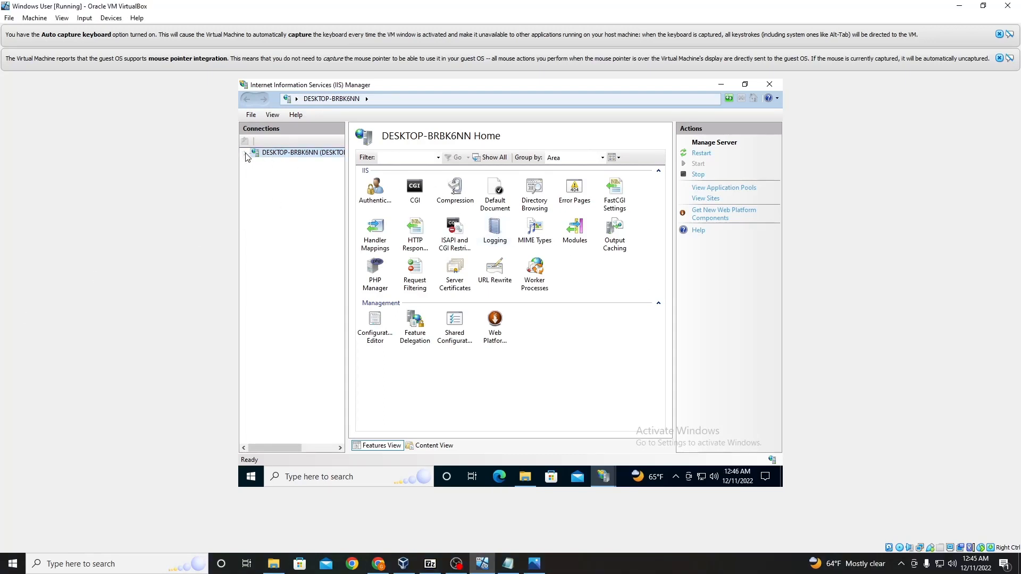
Step: Browse the osticket folder under Default Web Site over http to open the osTicket installer
left_click(245, 154)
left_click(256, 173)
left_click(264, 181)
left_click(298, 191)
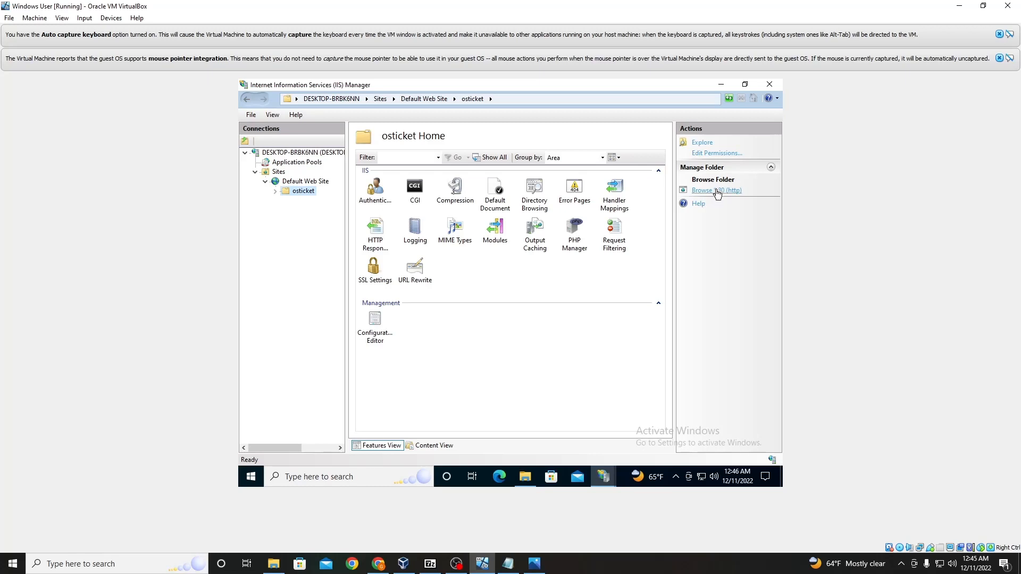
left_click(719, 191)
left_click(502, 474)
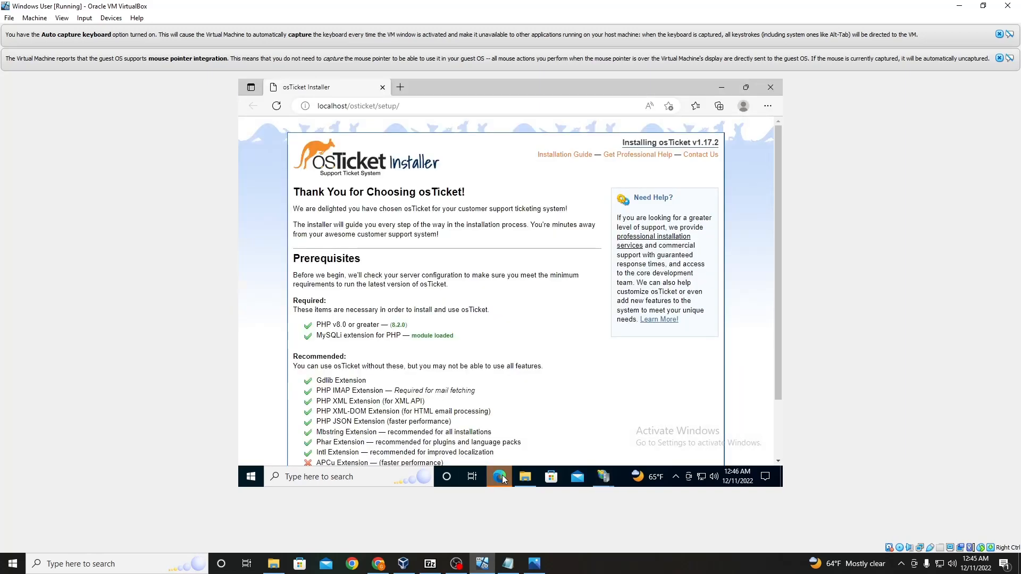
Step: Review the installer prerequisites and the PHP extensions enabled in IIS PHP Manager
scroll(480, 226, "down", 2)
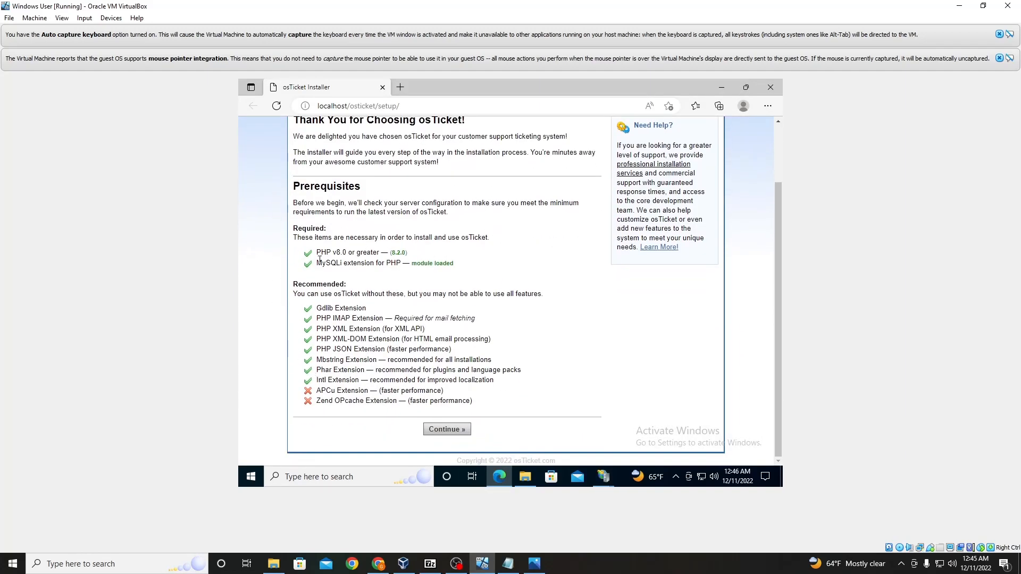
left_click(346, 477)
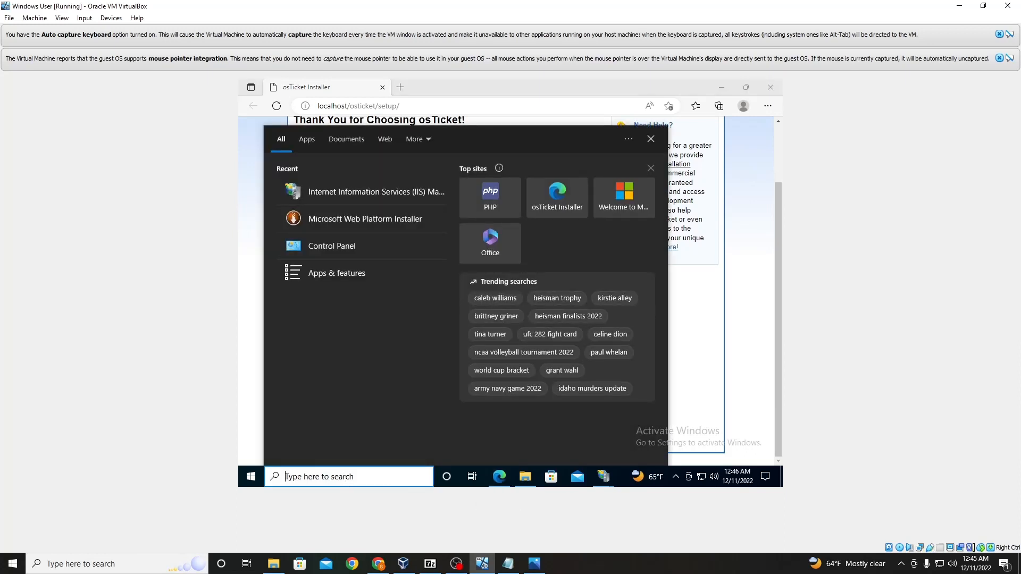
left_click(604, 477)
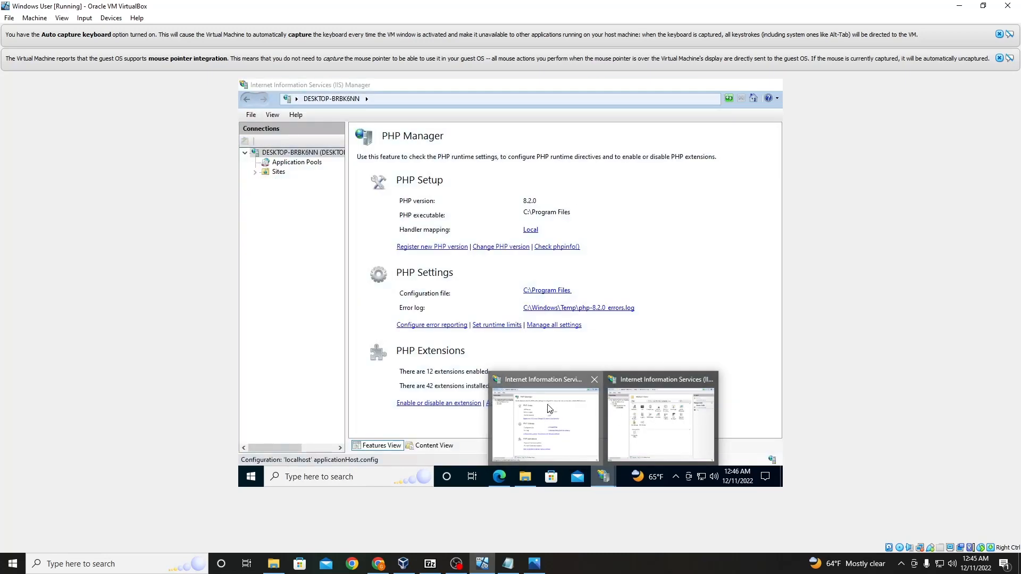
left_click(550, 407)
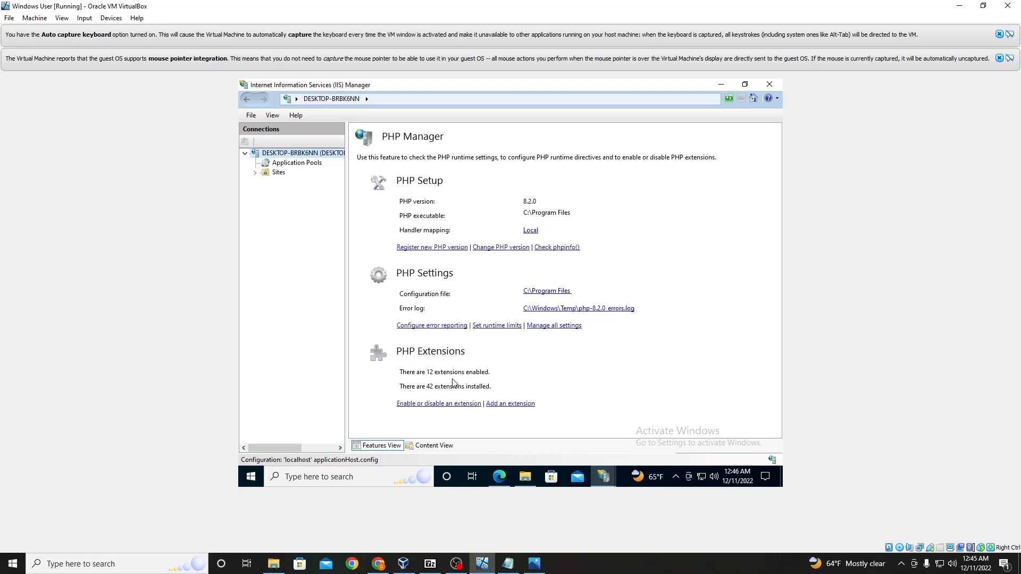
left_click(439, 405)
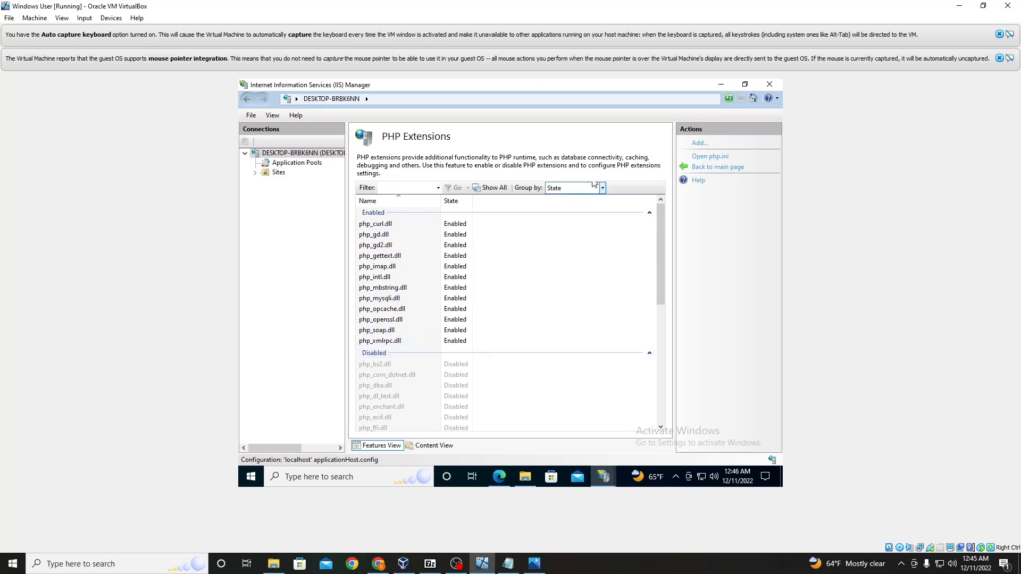
left_click(721, 85)
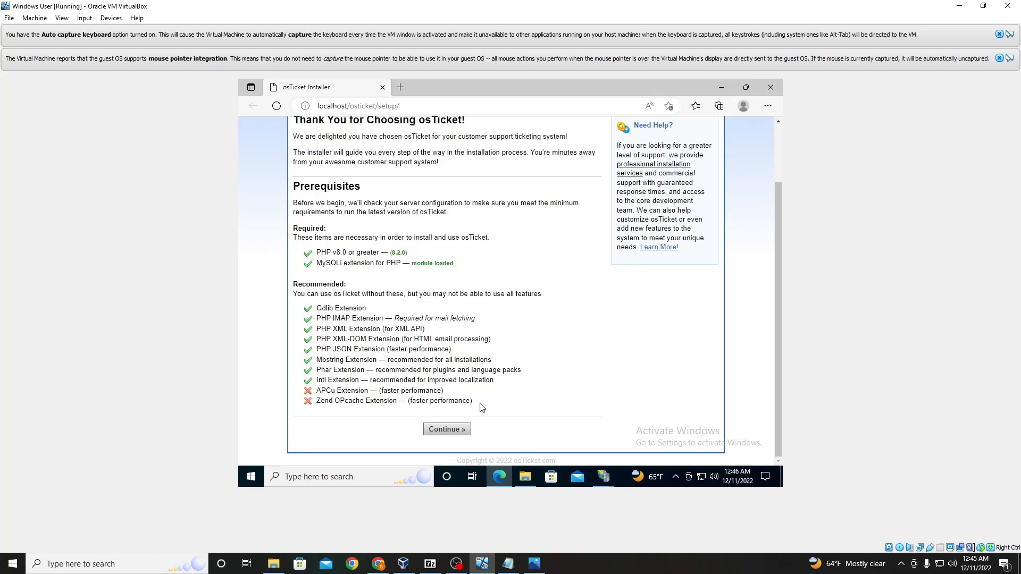
Step: Continue the installer and copy the configuration file name ost-config.php from the instructions
left_click(446, 429)
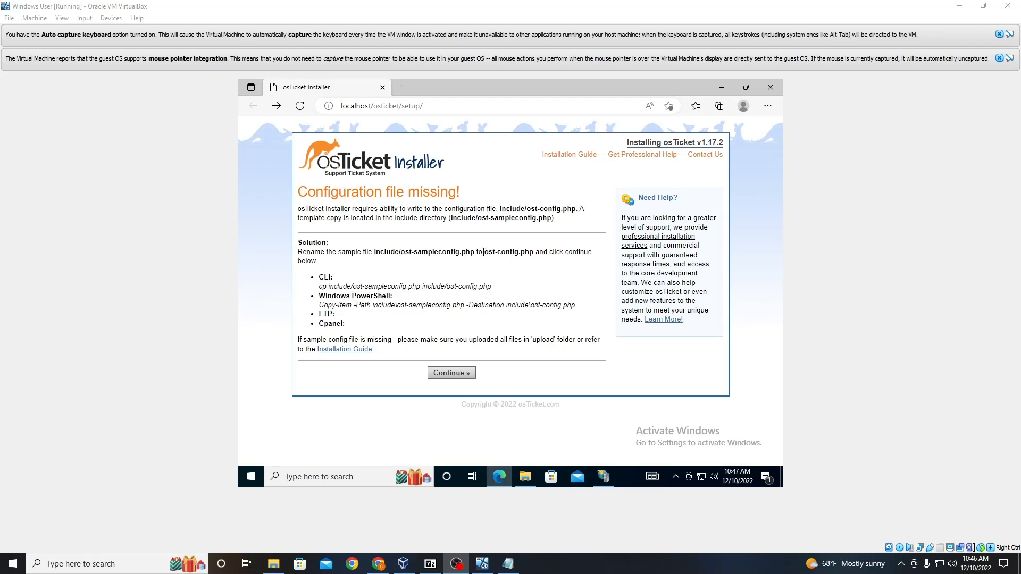
mouse_move(484, 252)
left_mouse_down()
mouse_move(532, 253)
mouse_move(490, 254)
left_mouse_up()
left_click(534, 253)
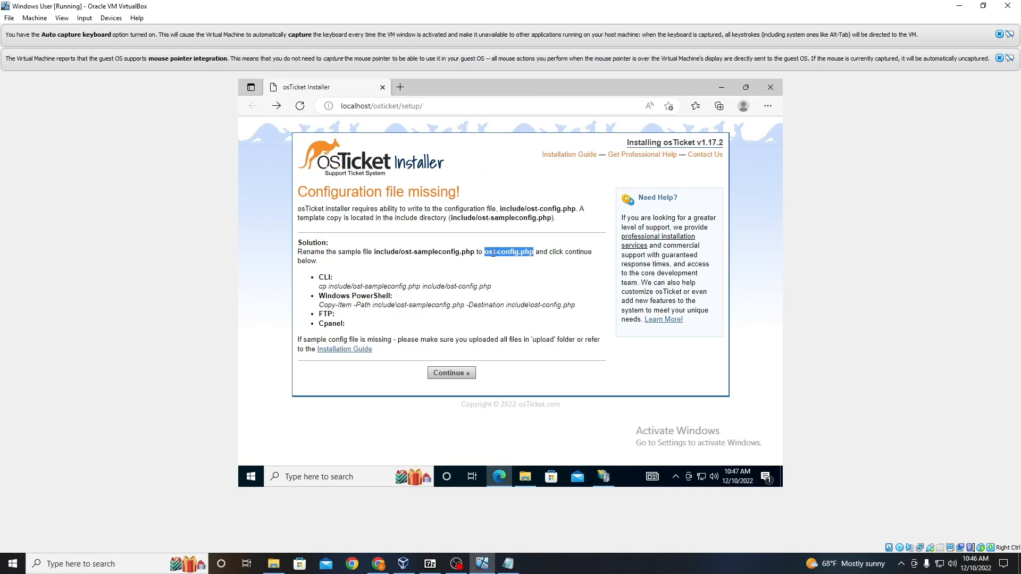
right_click(491, 254)
left_click(535, 232)
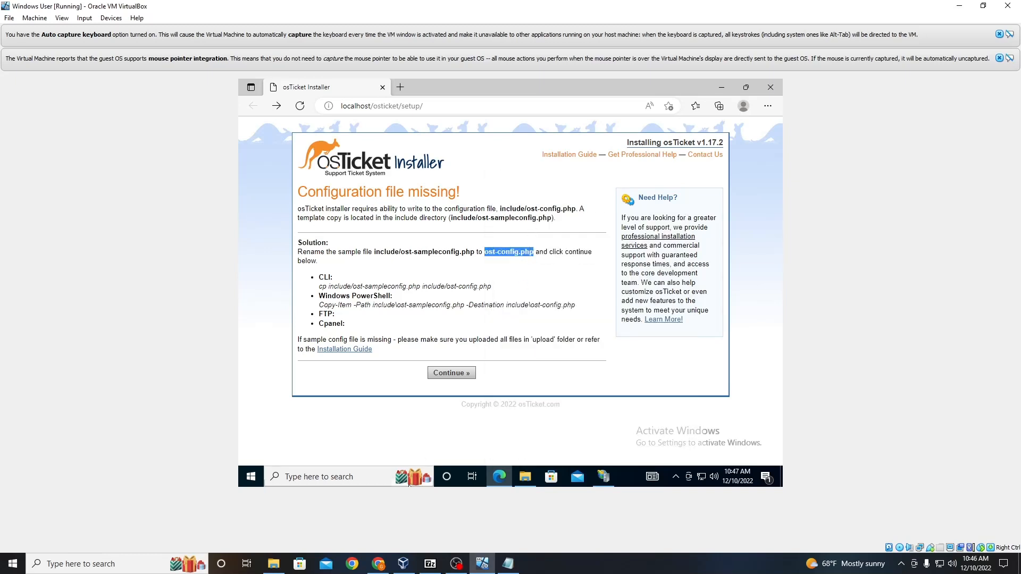
Step: Open the include folder inside C:\inetpub\wwwroot\osticket in File Explorer to find the sample config file
left_click(522, 481)
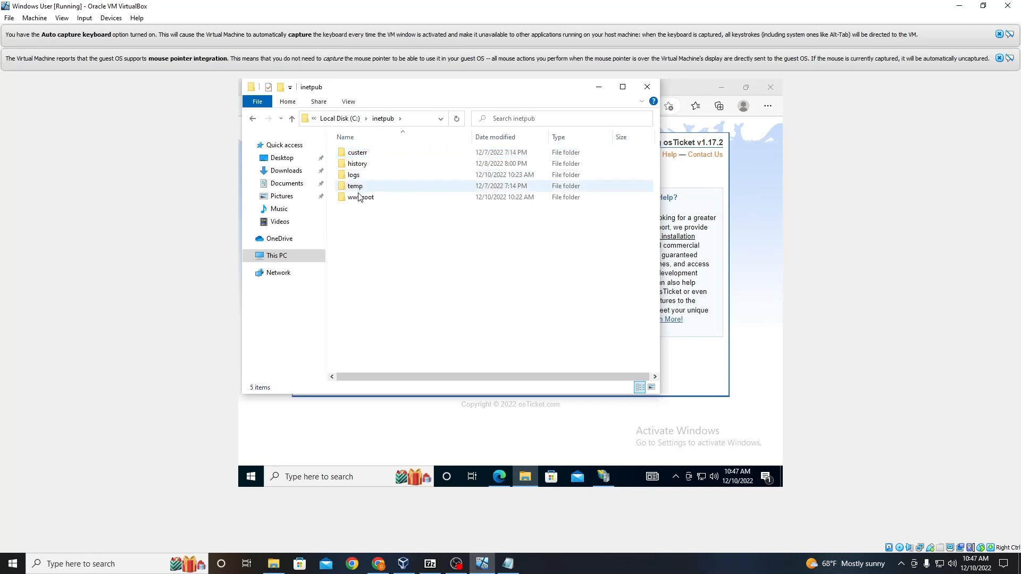
double_click(360, 199)
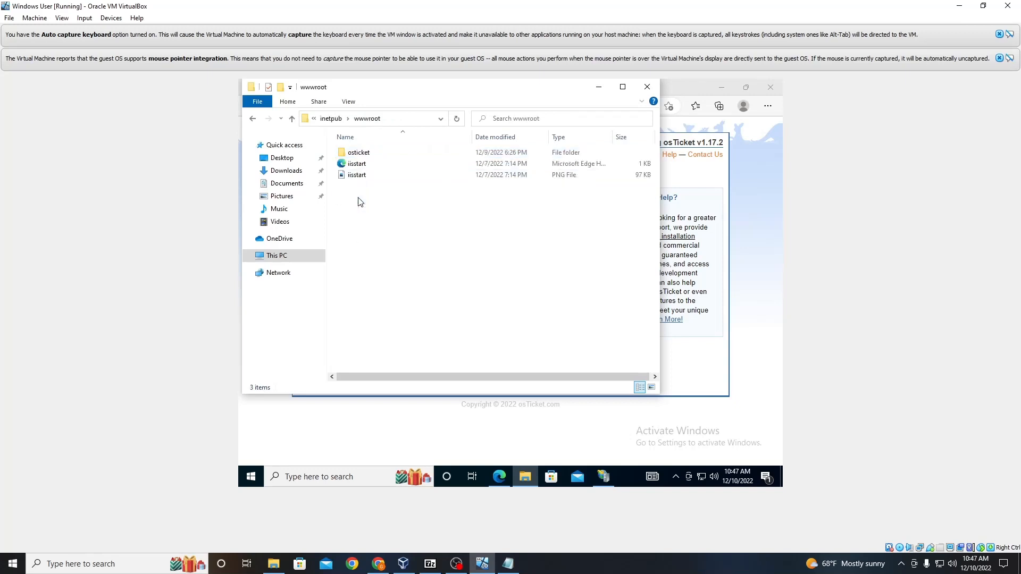
double_click(359, 153)
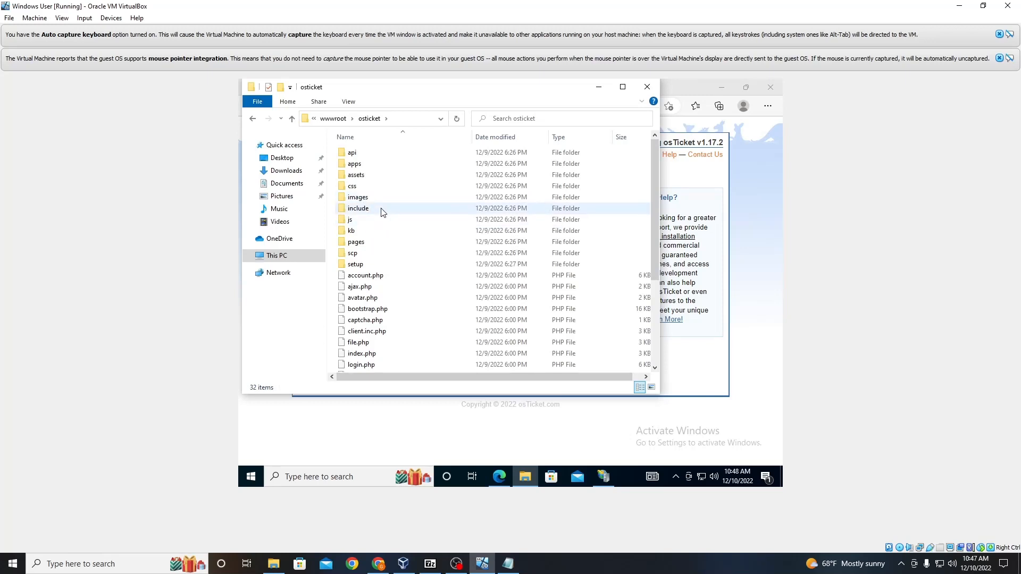
double_click(358, 208)
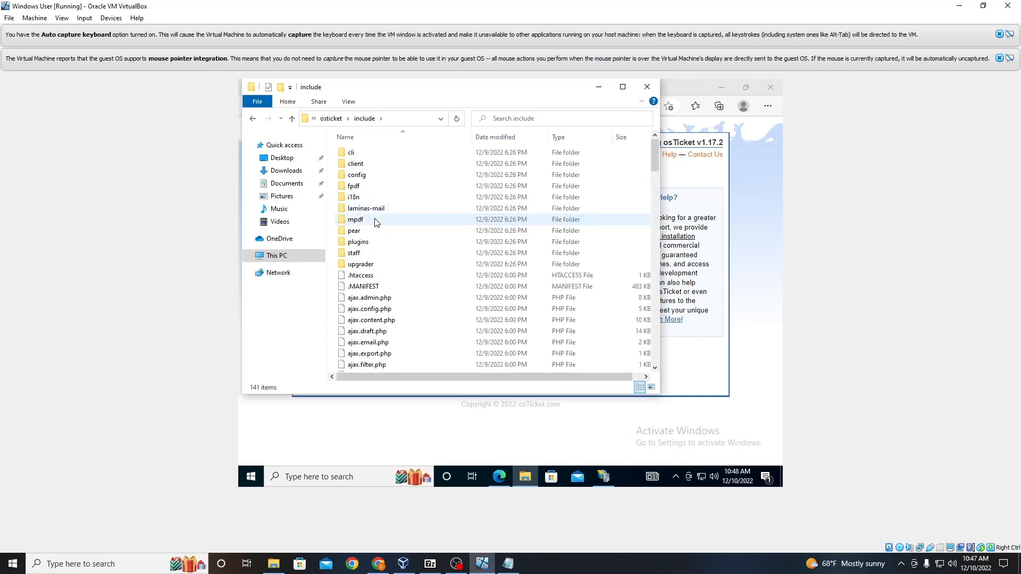
scroll(379, 215, "down", 5)
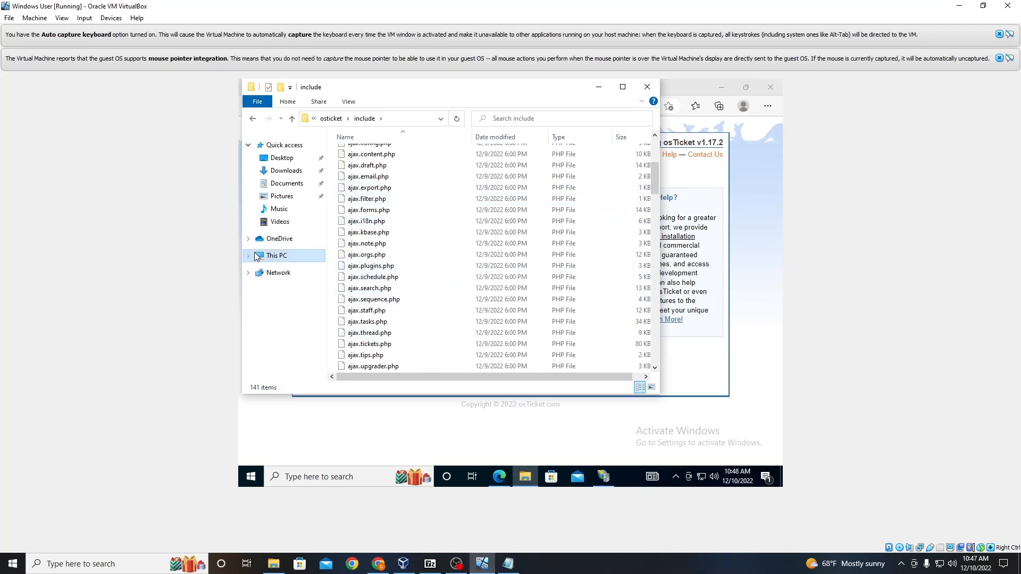
key("alt+Tab")
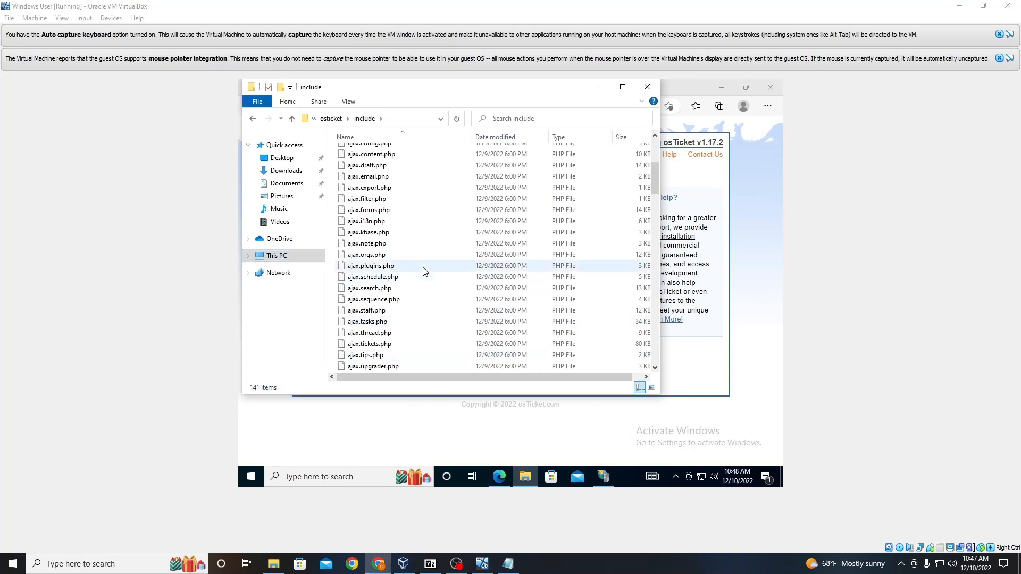
Step: Scroll through the include folder's file list to locate the sample configuration file
scroll(425, 267, "down", 10)
scroll(428, 264, "down", 13)
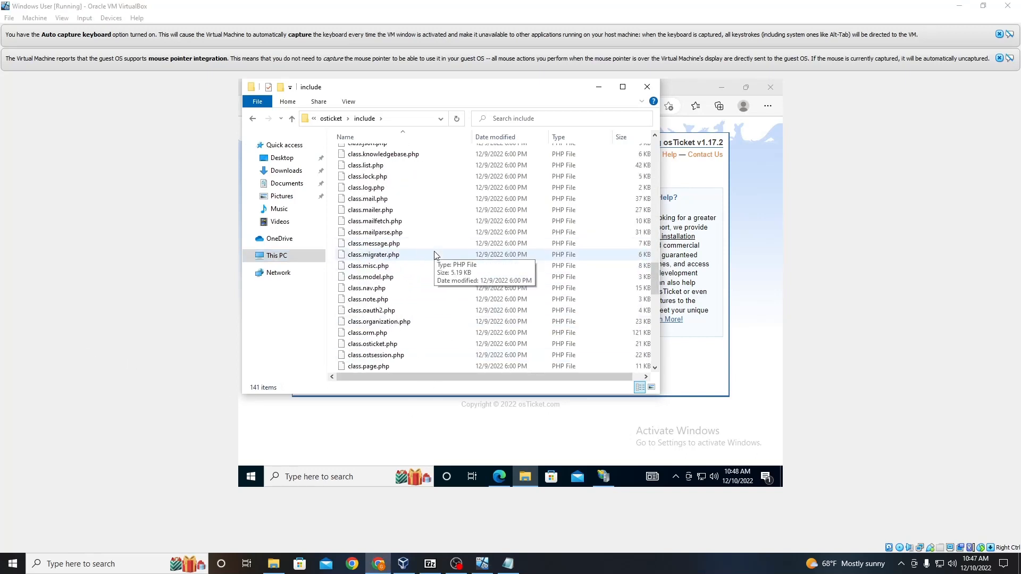
scroll(430, 259, "down", 5)
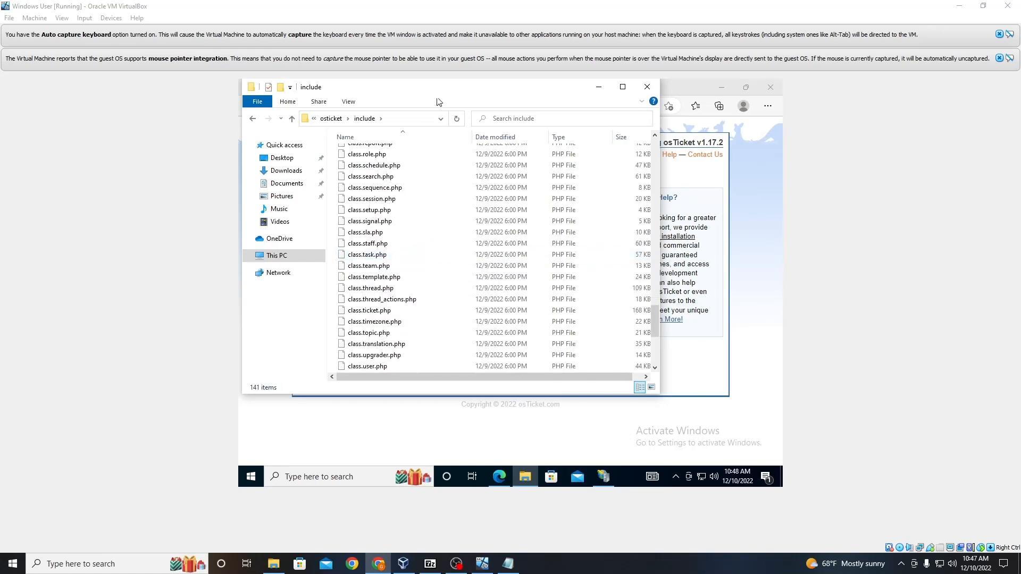
left_click_drag(438, 95, 509, 110)
scroll(491, 247, "down", 5)
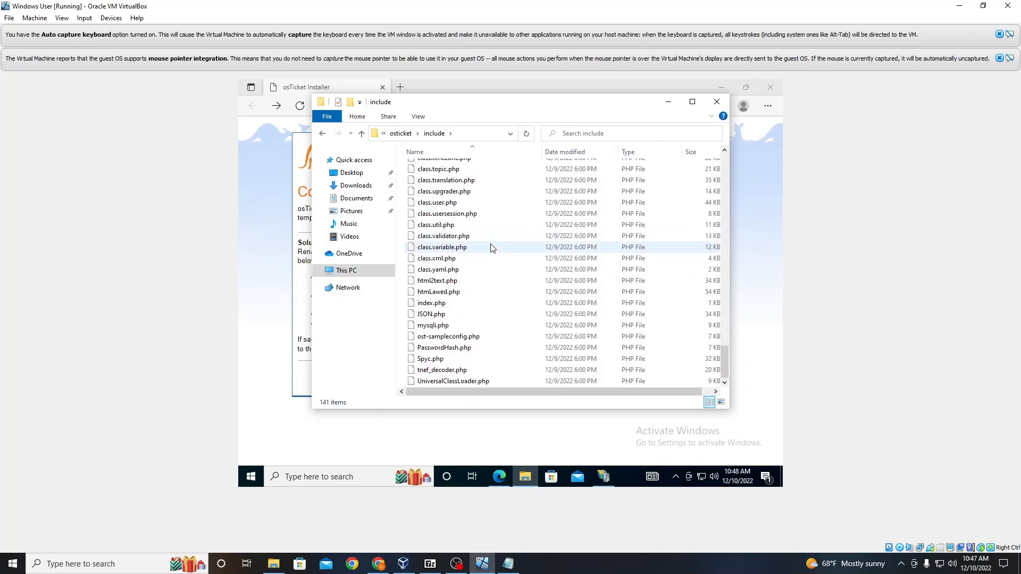
scroll(490, 248, "up", 9)
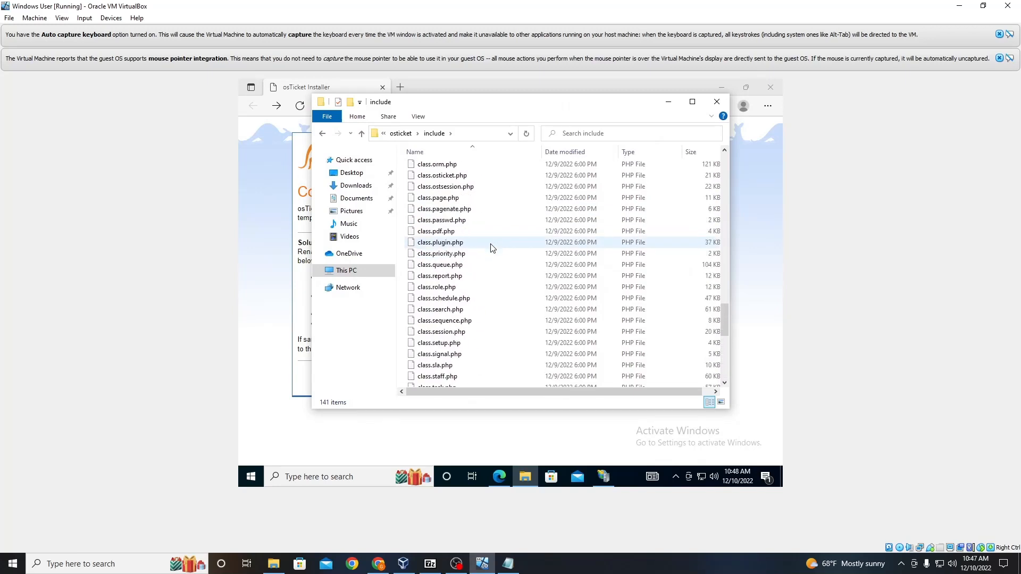
scroll(491, 247, "down", 8)
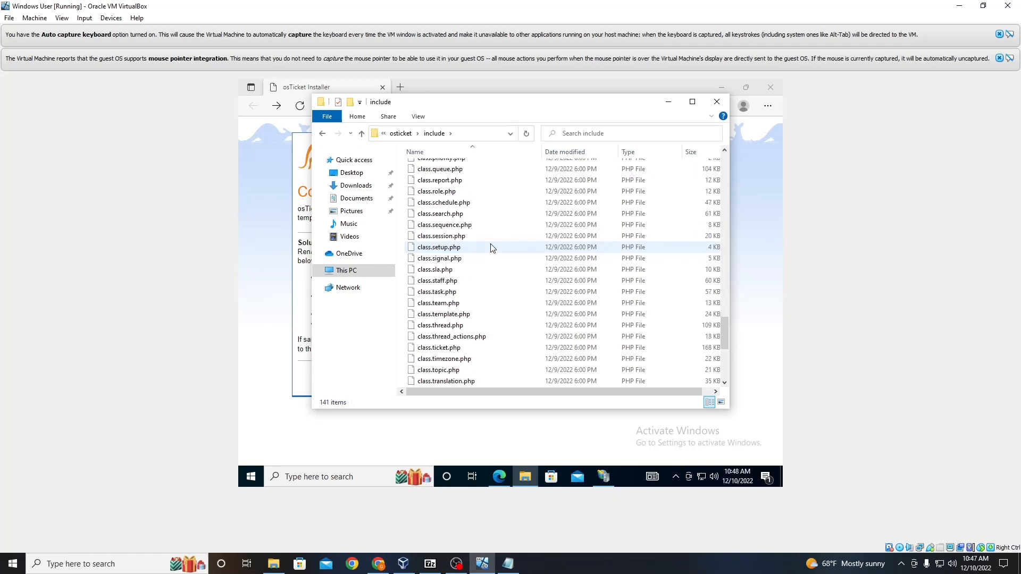
scroll(492, 249, "down", 2)
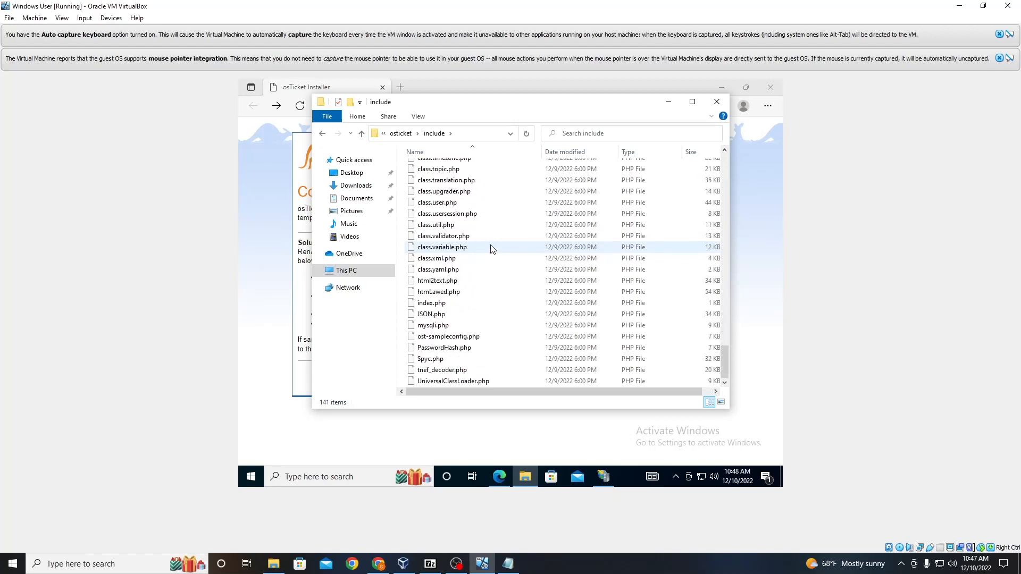
scroll(490, 247, "up", 17)
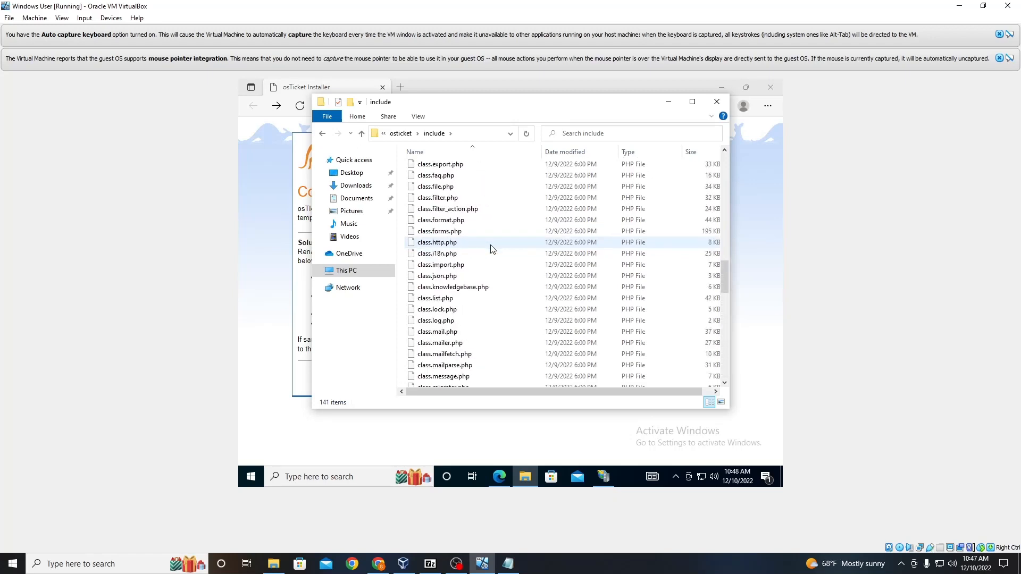
scroll(491, 249, "up", 14)
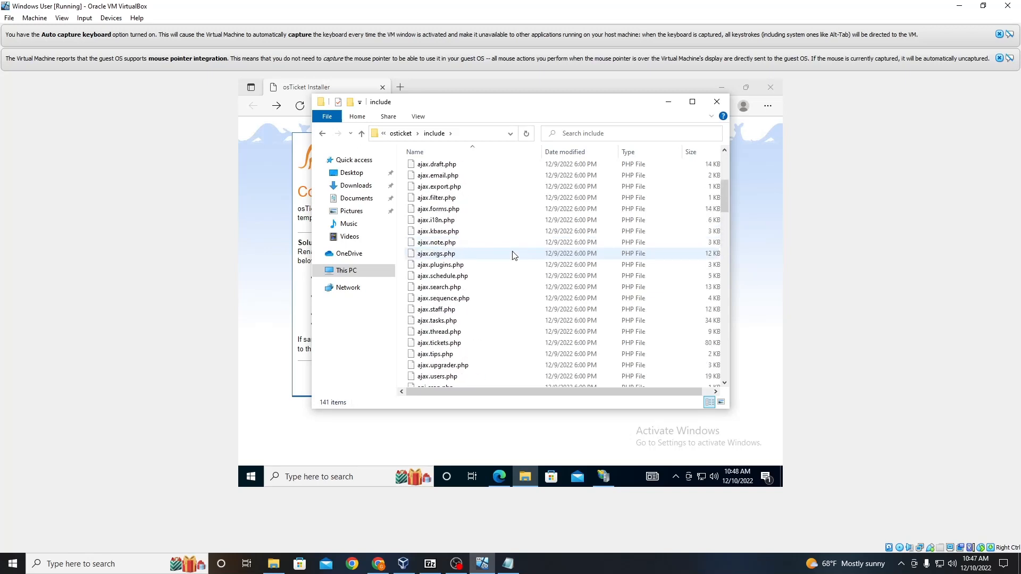
scroll(513, 254, "up", 6)
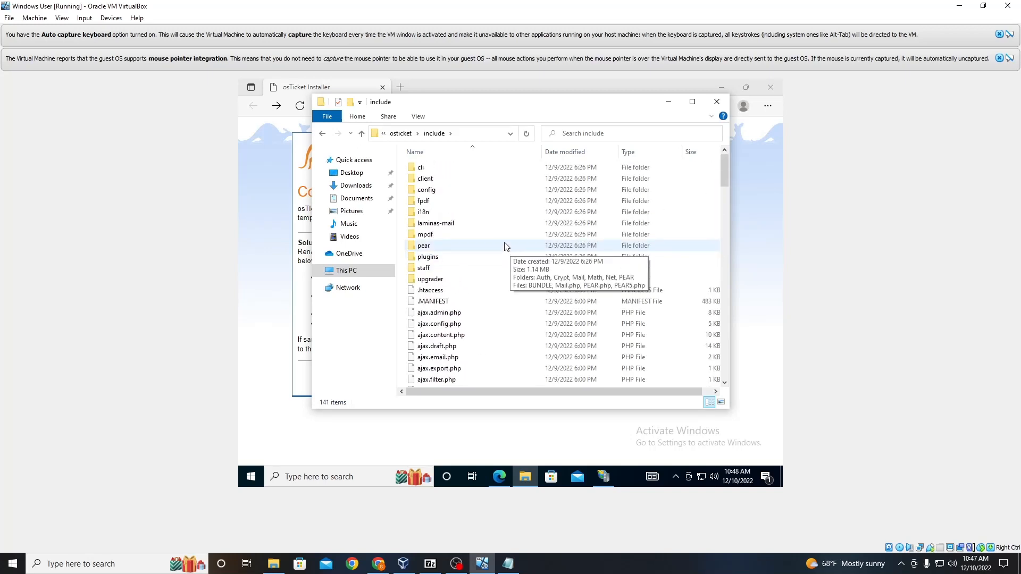
mouse_move(490, 235)
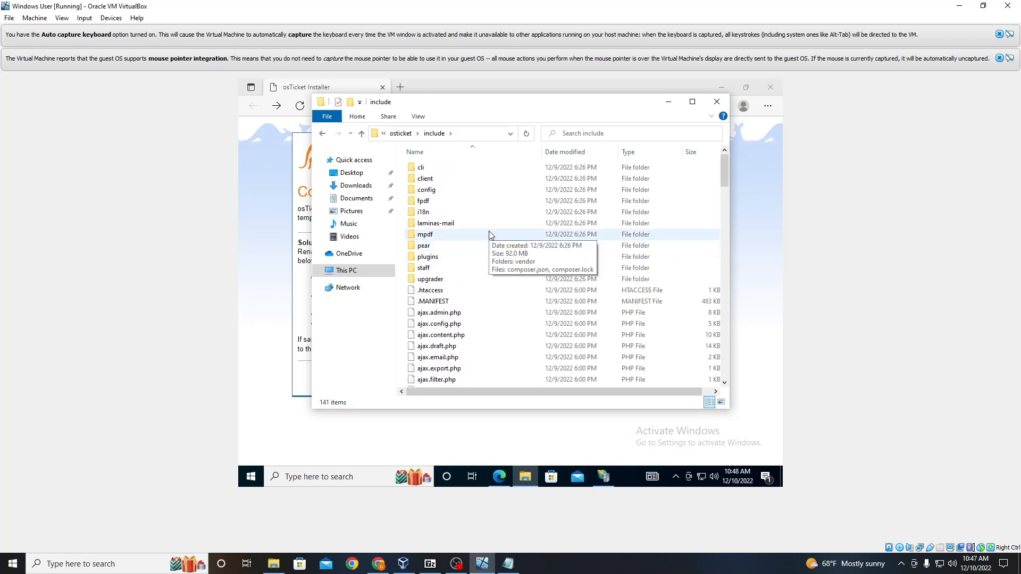
scroll(490, 235, "down", 20)
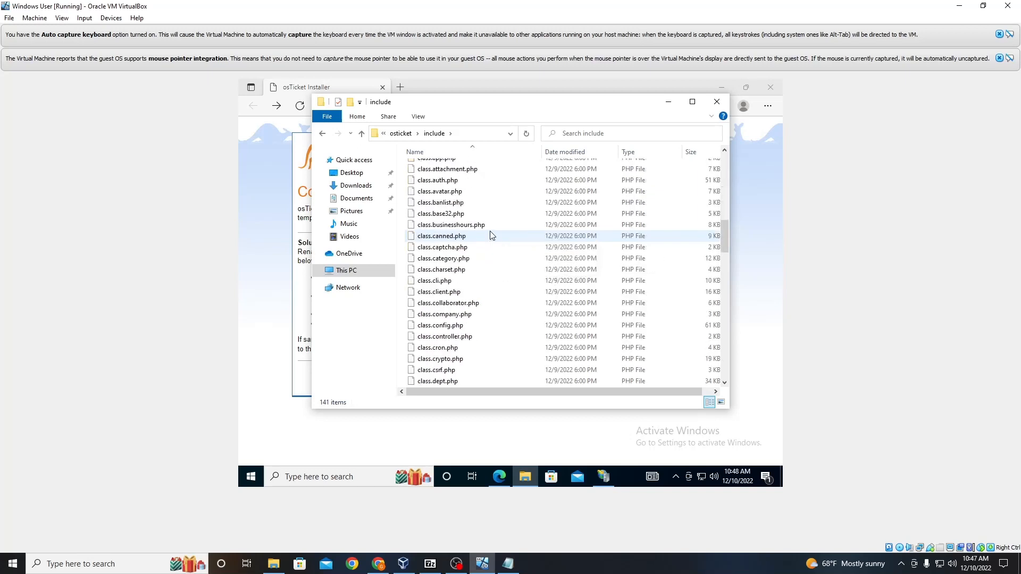
scroll(490, 235, "down", 12)
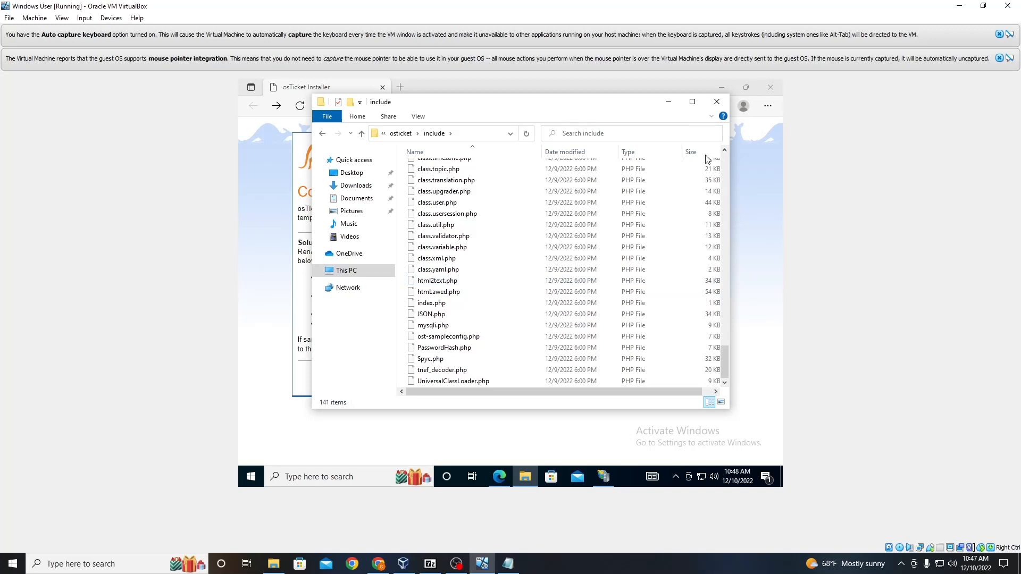
left_click_drag(535, 106, 710, 136)
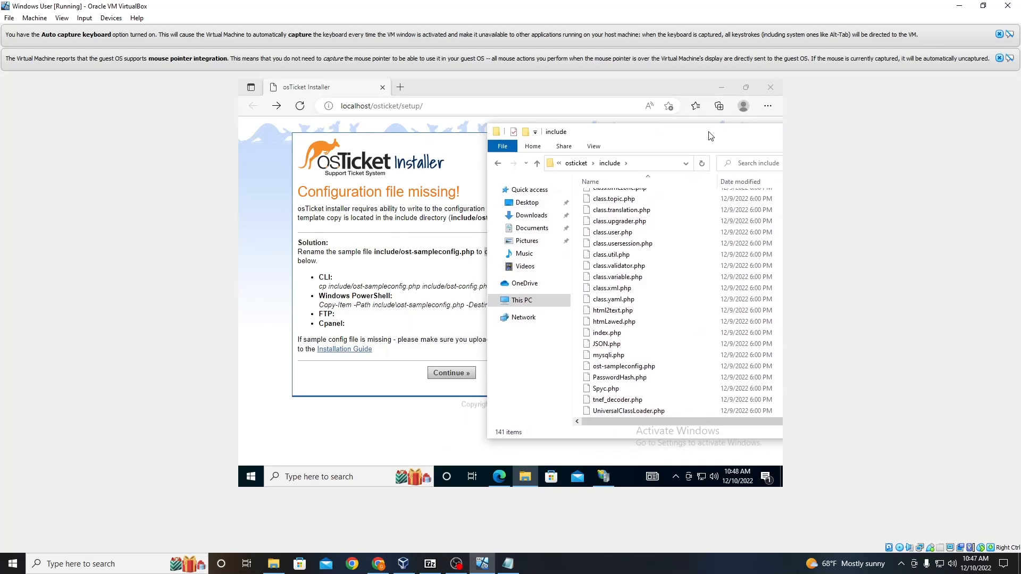
Step: Copy the ost-sampleconfig.php file in the include folder
left_click(616, 367)
right_click(616, 366)
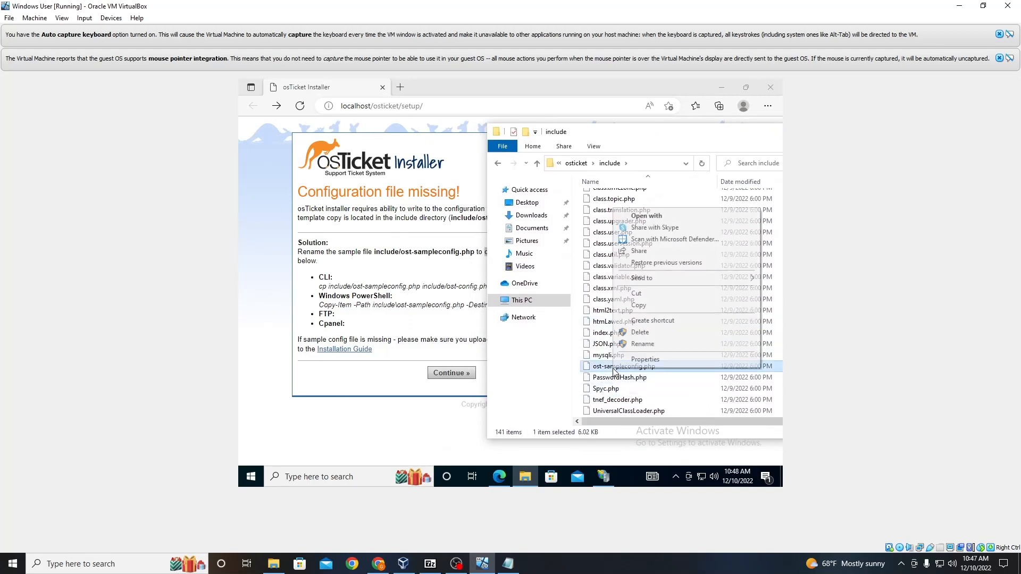
left_click(647, 304)
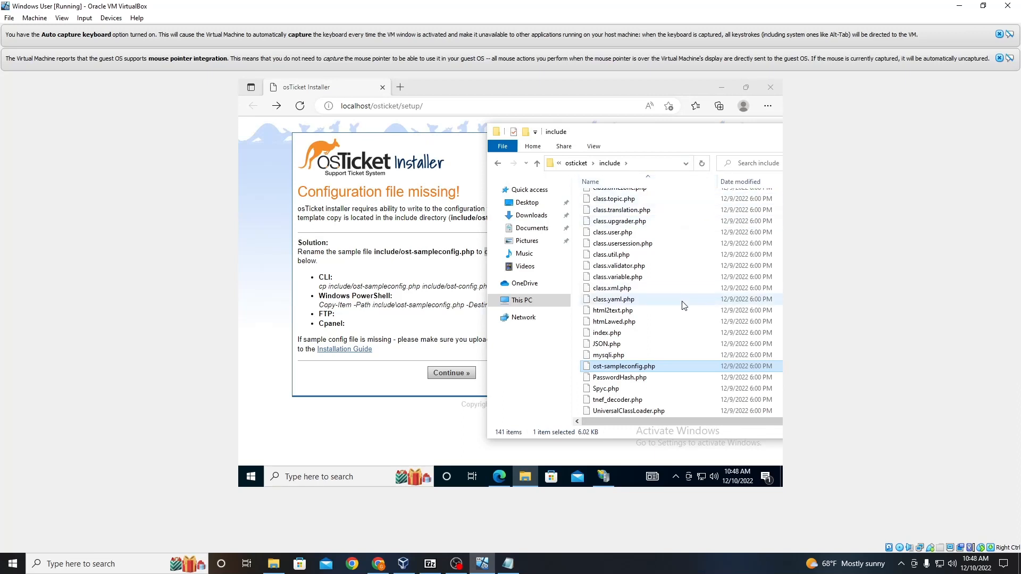
scroll(682, 301, "up", 20)
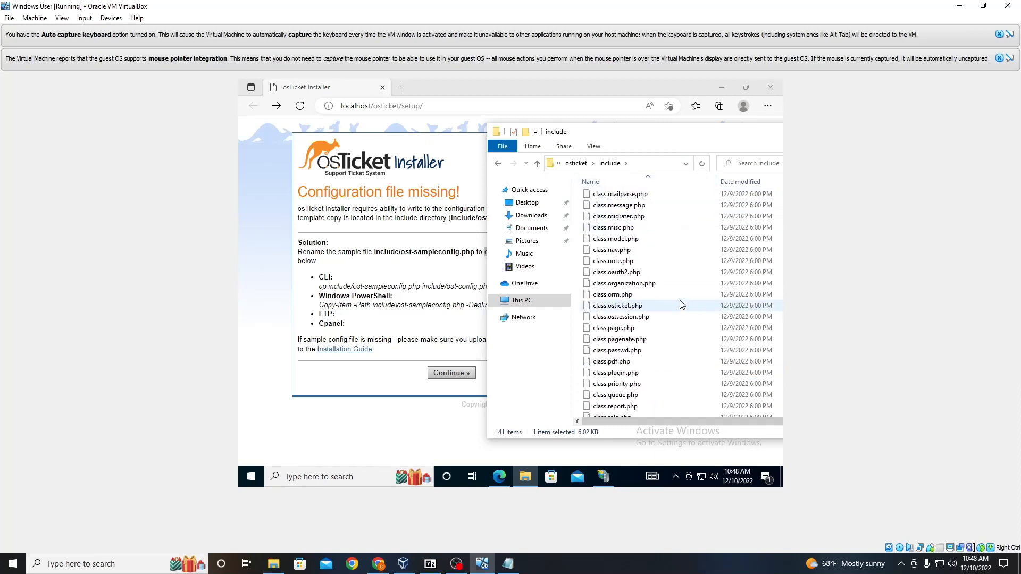
right_click(684, 179)
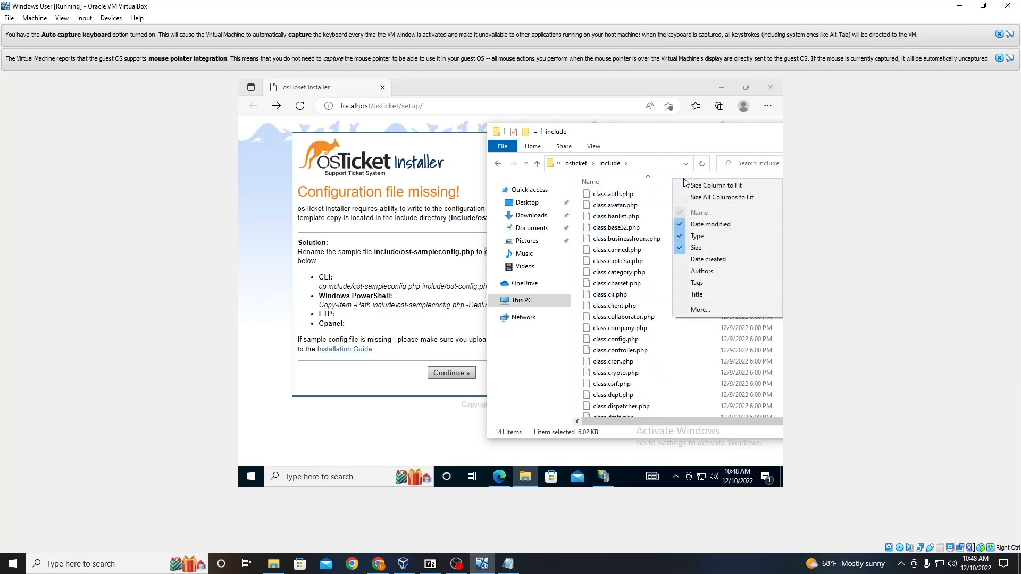
right_click(658, 148)
scroll(674, 226, "up", 7)
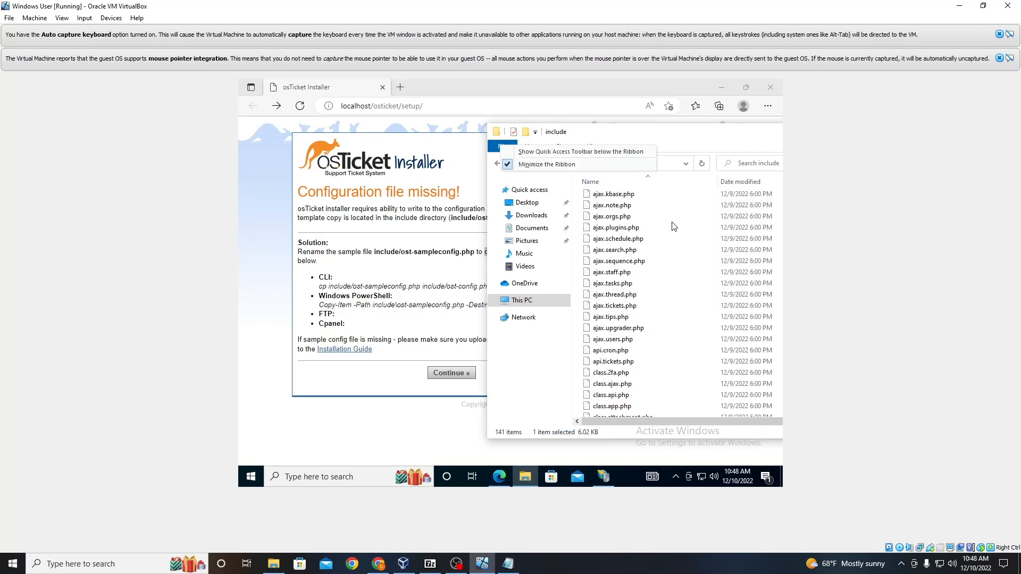
scroll(674, 226, "up", 8)
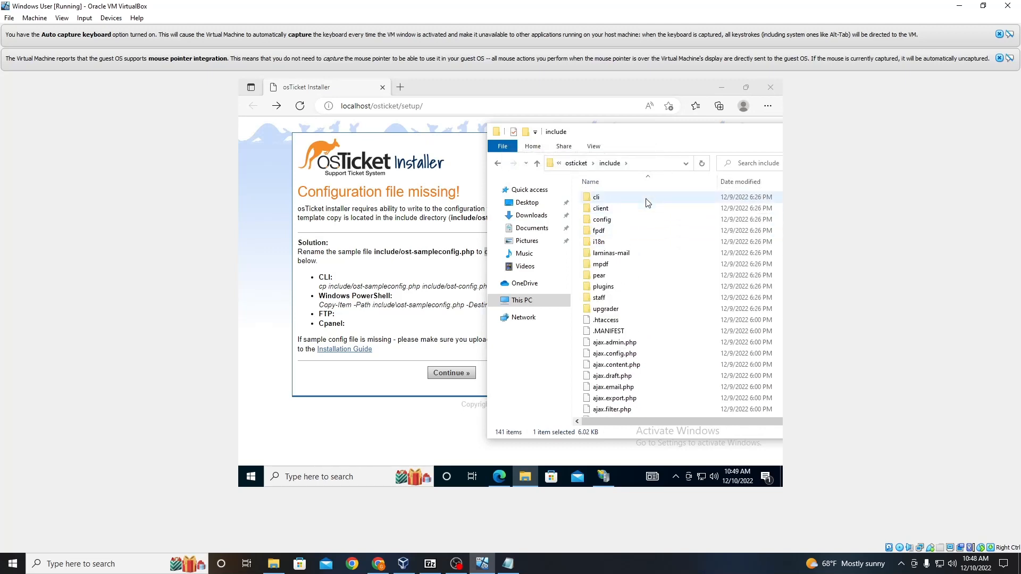
scroll(643, 282, "down", 18)
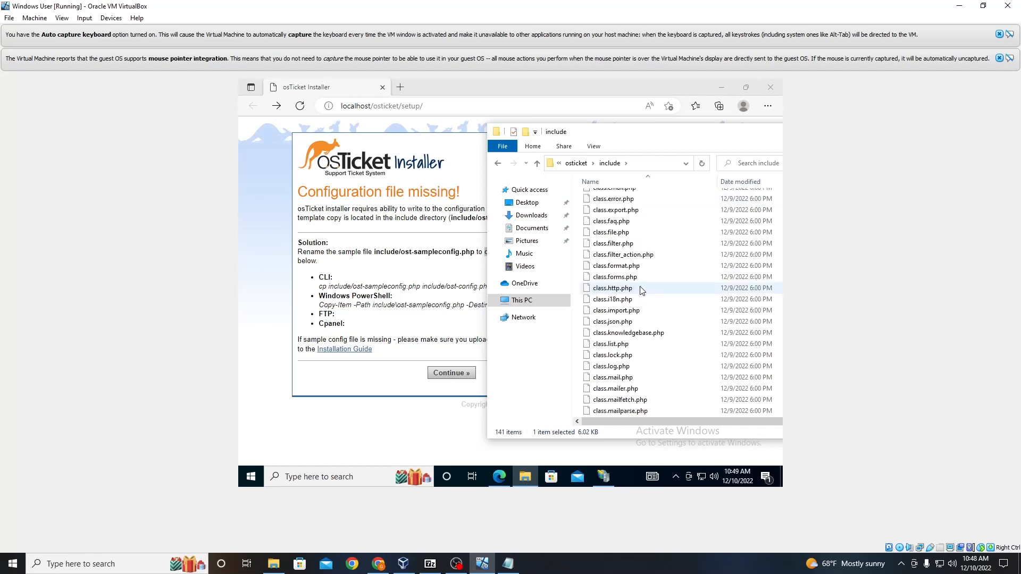
scroll(642, 290, "down", 15)
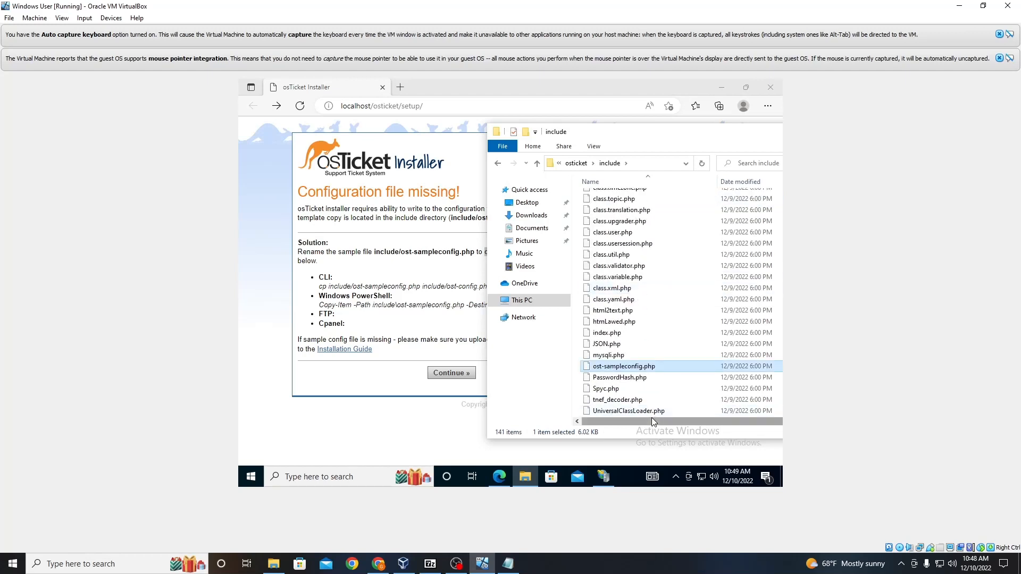
Step: Paste a duplicate of ost-sampleconfig.php into the include folder, granting administrator permission
left_click(655, 367)
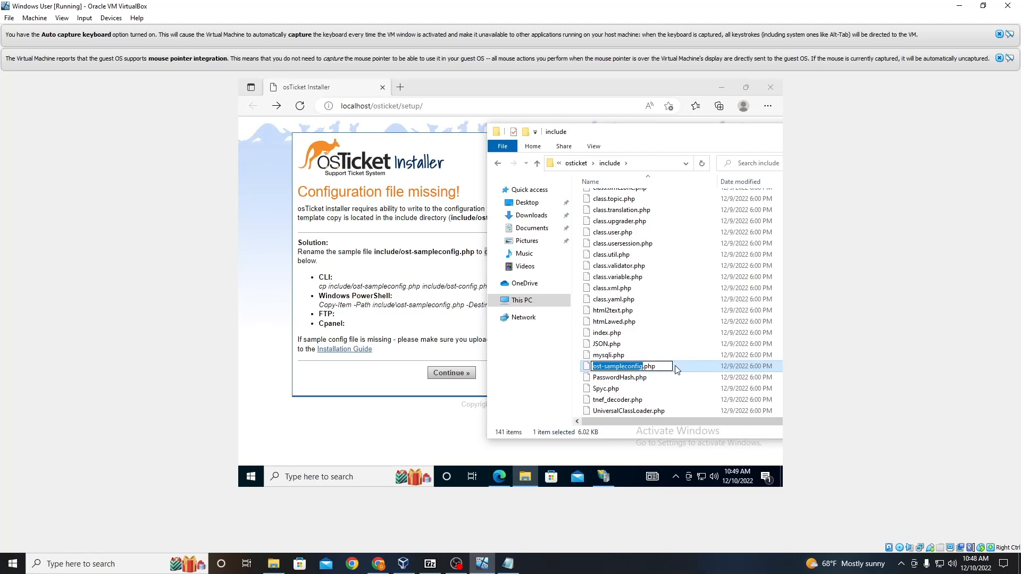
key("Escape")
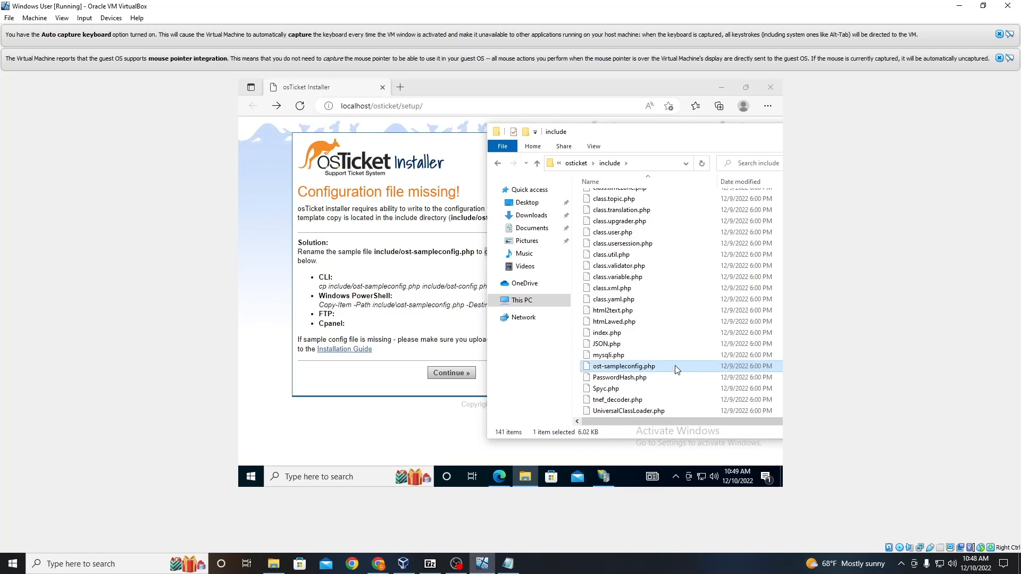
key("ctrl+v")
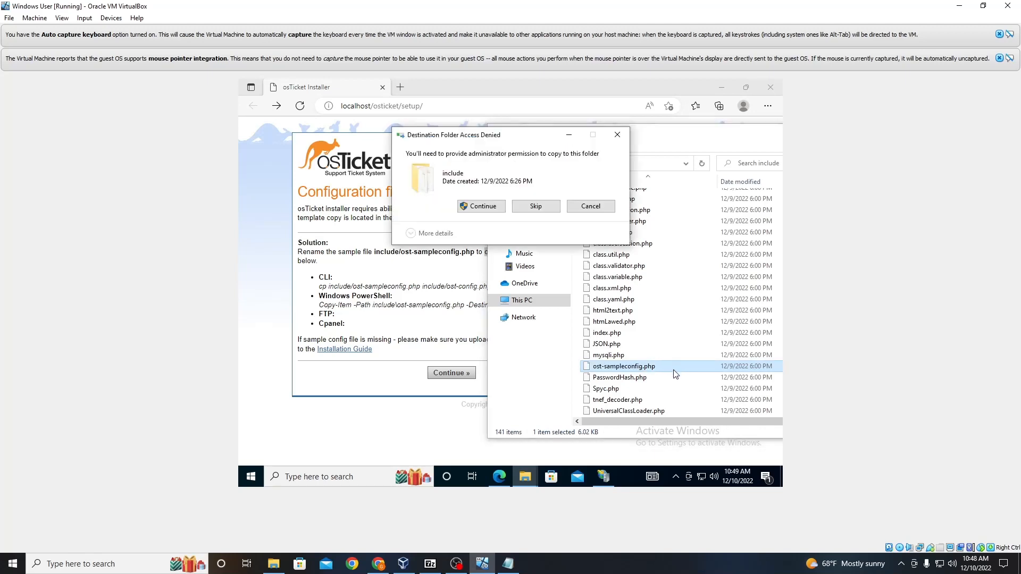
left_click(487, 208)
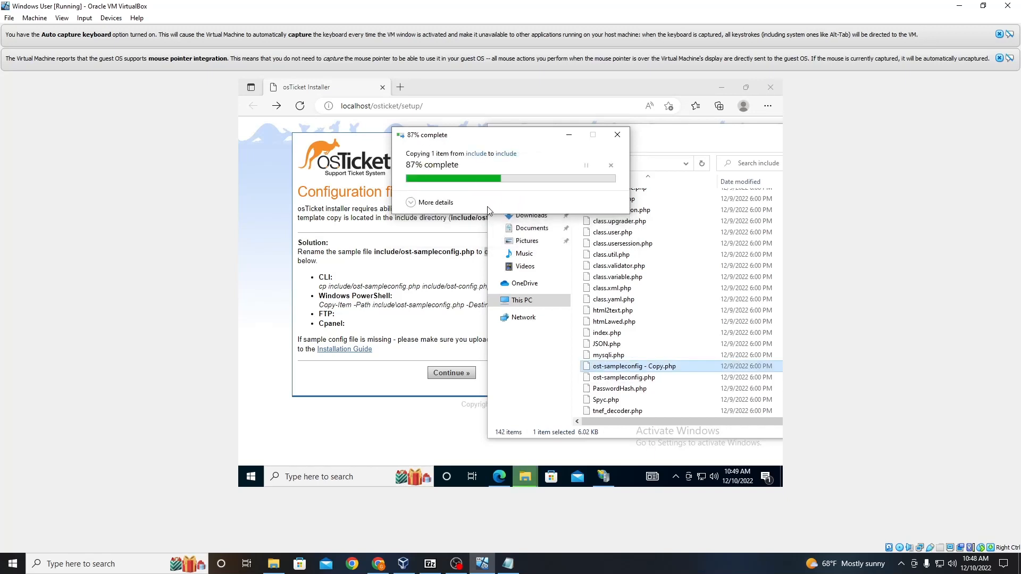
Step: Rename the duplicated sample file to ost-config.php
right_click(623, 371)
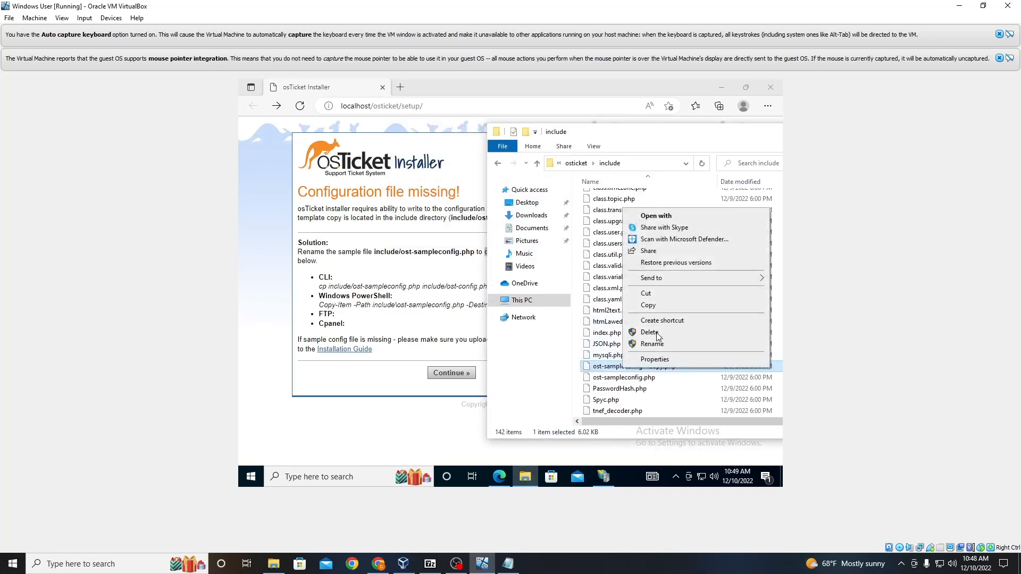
left_click(652, 344)
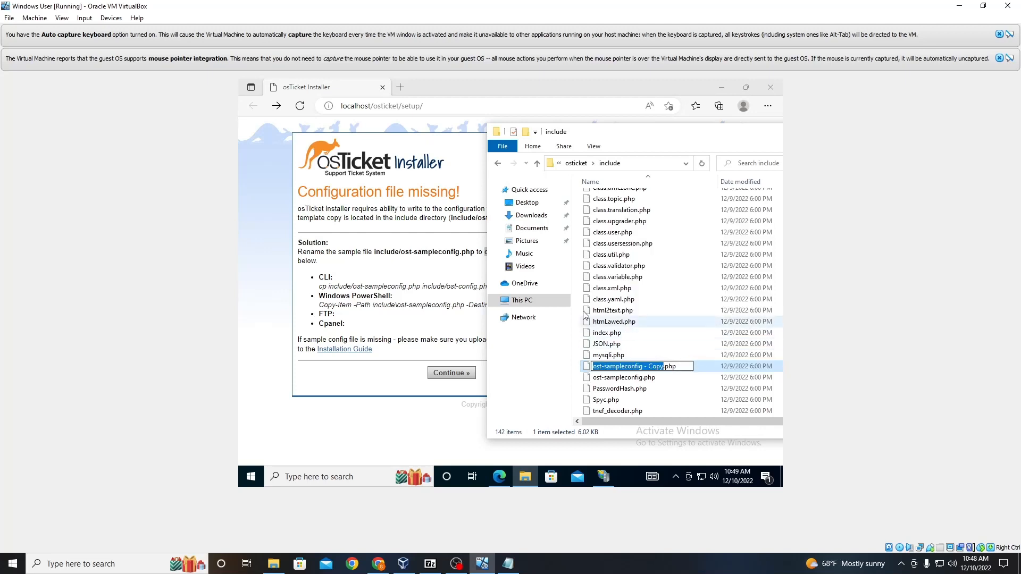
right_click(638, 366)
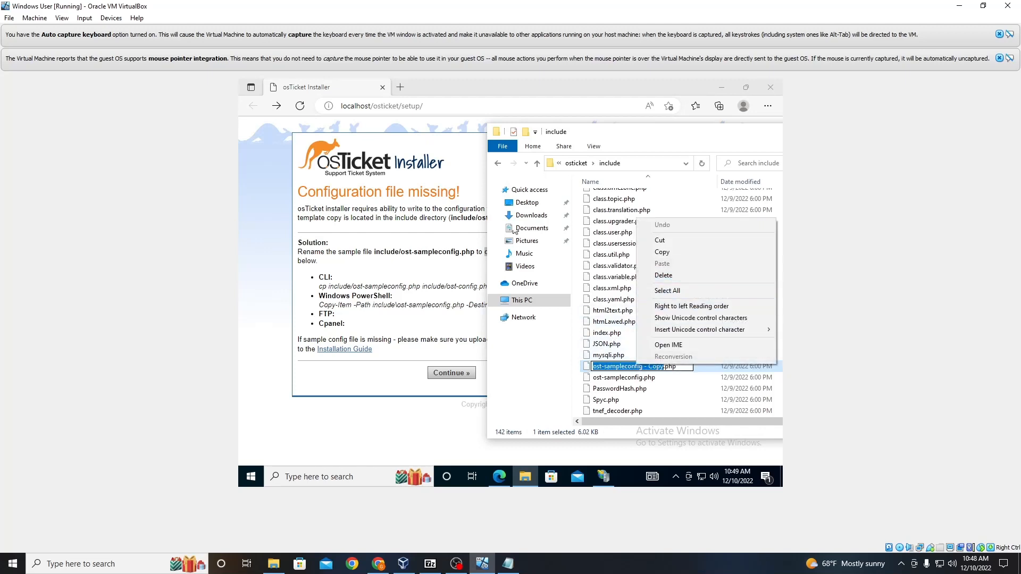
mouse_move(597, 134)
left_mouse_down()
mouse_move(486, 186)
mouse_move(451, 315)
mouse_move(578, 114)
mouse_move(635, 114)
mouse_move(612, 123)
mouse_move(611, 143)
left_mouse_up()
right_click(671, 379)
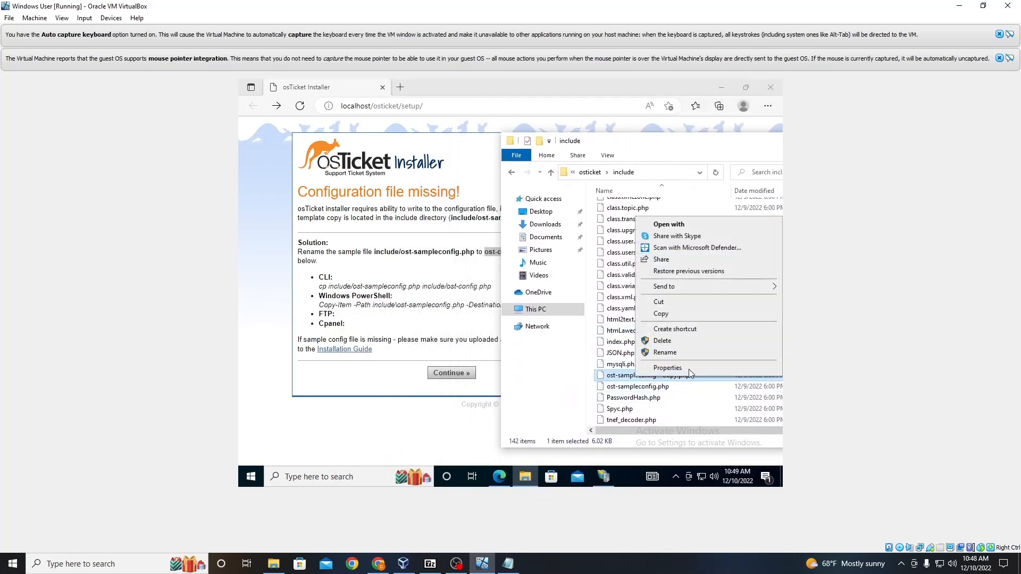
left_click(665, 353)
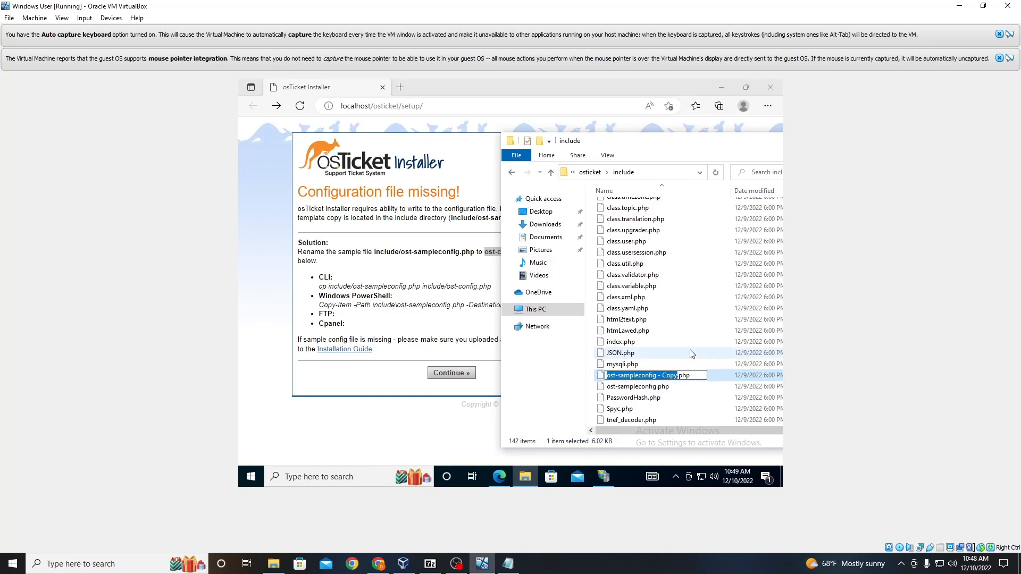
type("ost-co")
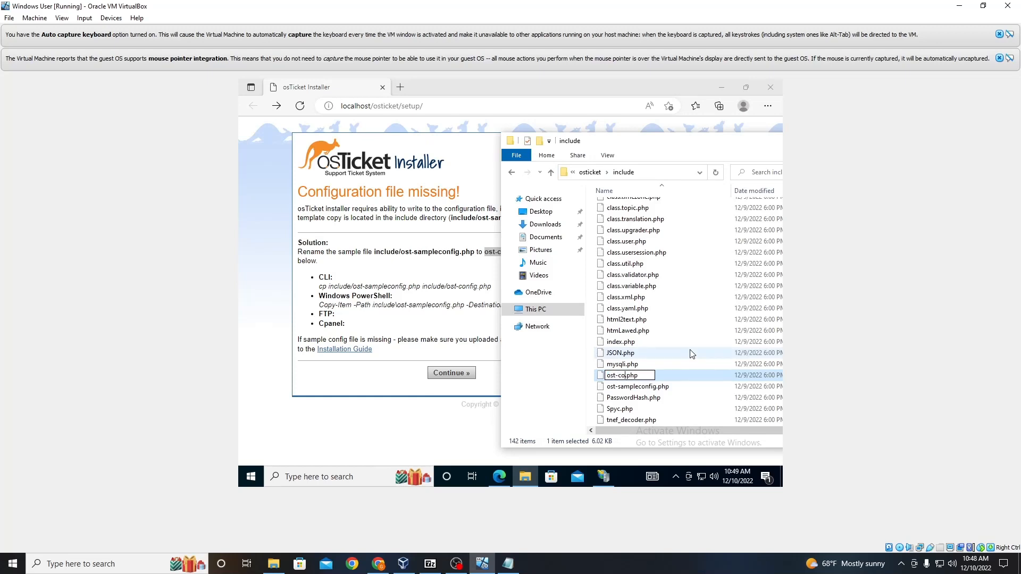
type("nfig")
left_click(530, 390)
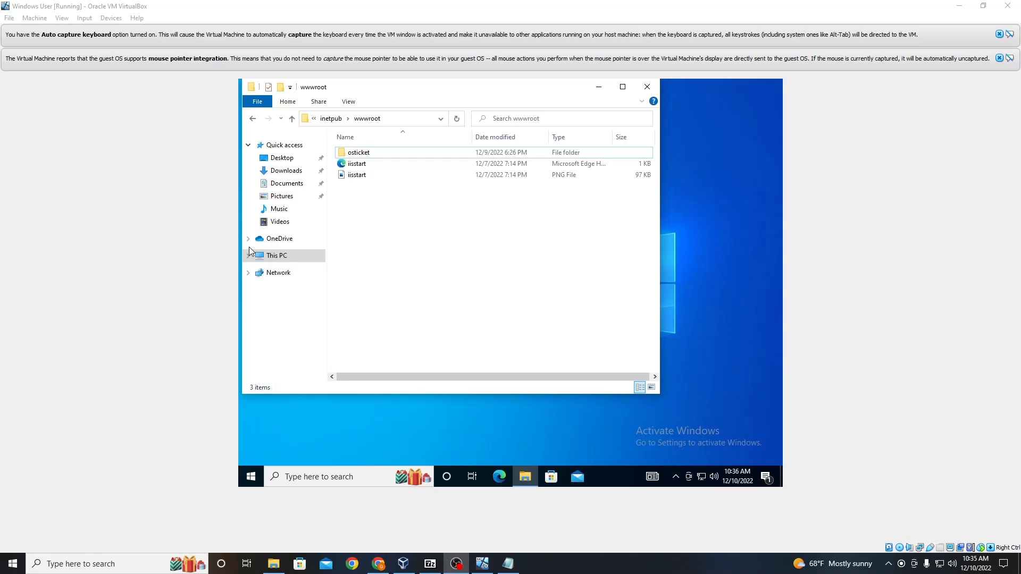
Step: Open IIS Manager and select the osticket site under Sites and Default Web Site
left_click(318, 477)
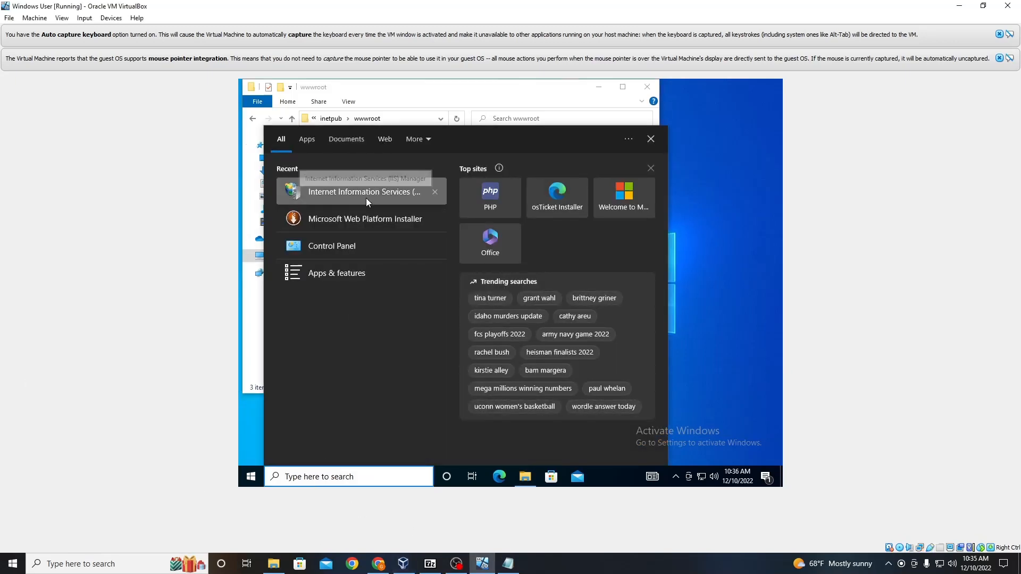
left_click(366, 198)
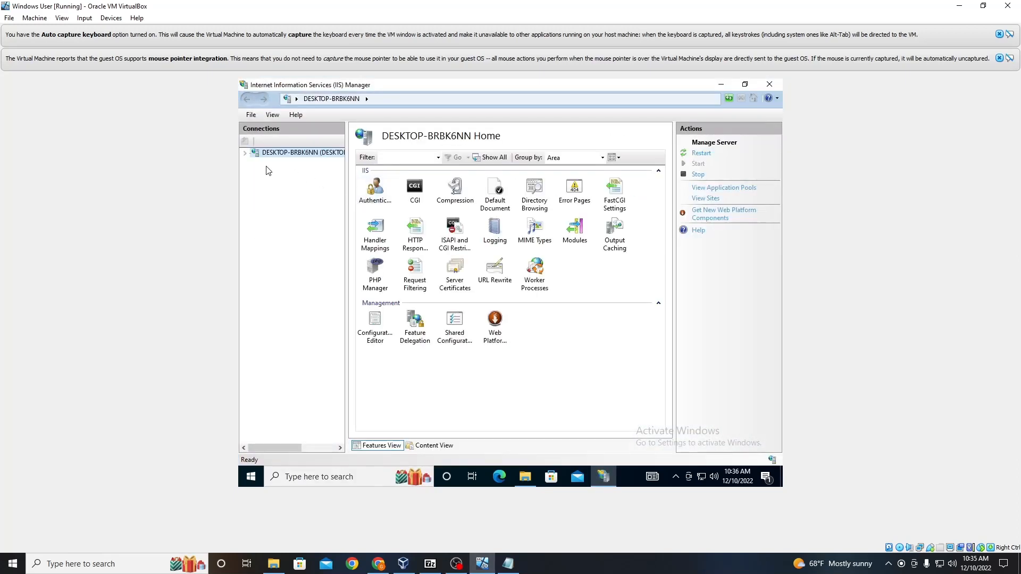
left_click(244, 153)
left_click(254, 171)
left_click(265, 182)
left_click(287, 192)
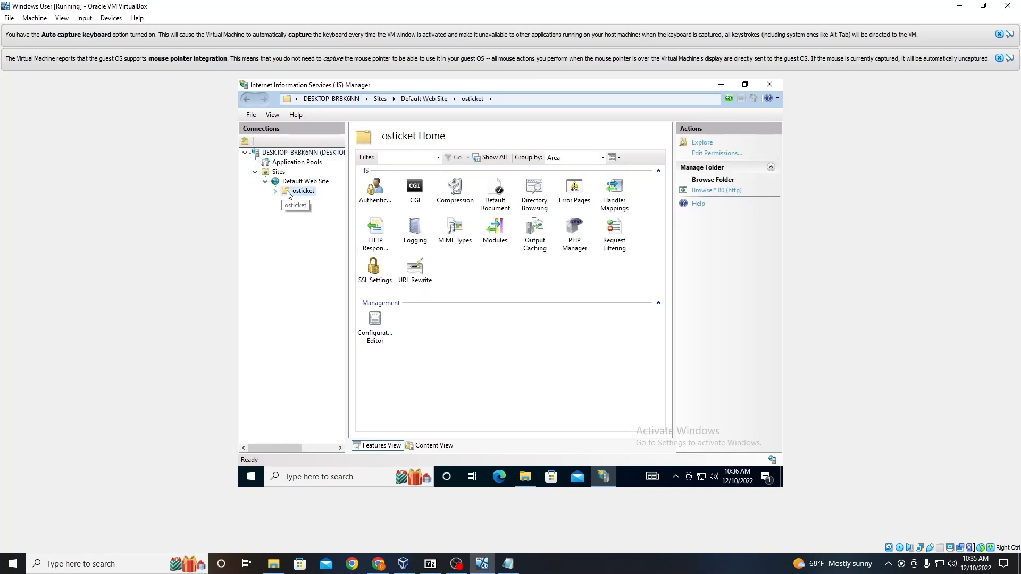
Step: Browse the osticket site on port 80 to open the osTicket Installer and review its prerequisites page
left_click(730, 191)
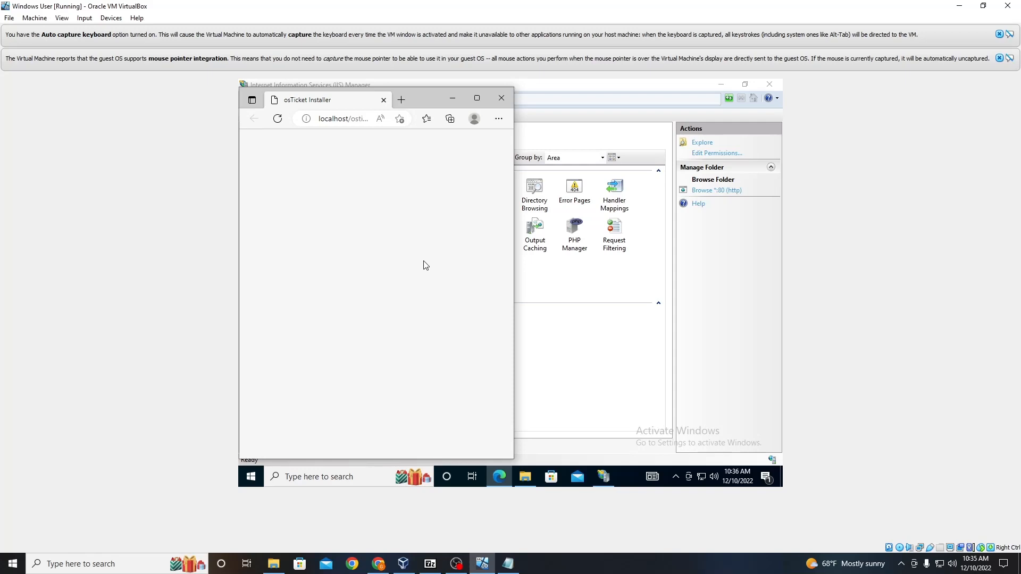
left_click(277, 118)
left_click(477, 97)
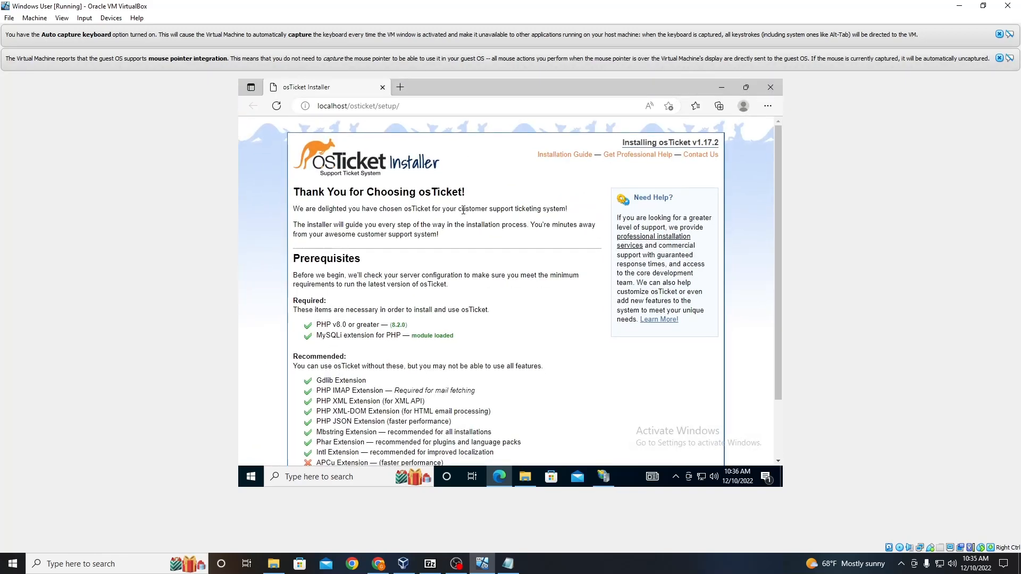
scroll(451, 273, "down", 2)
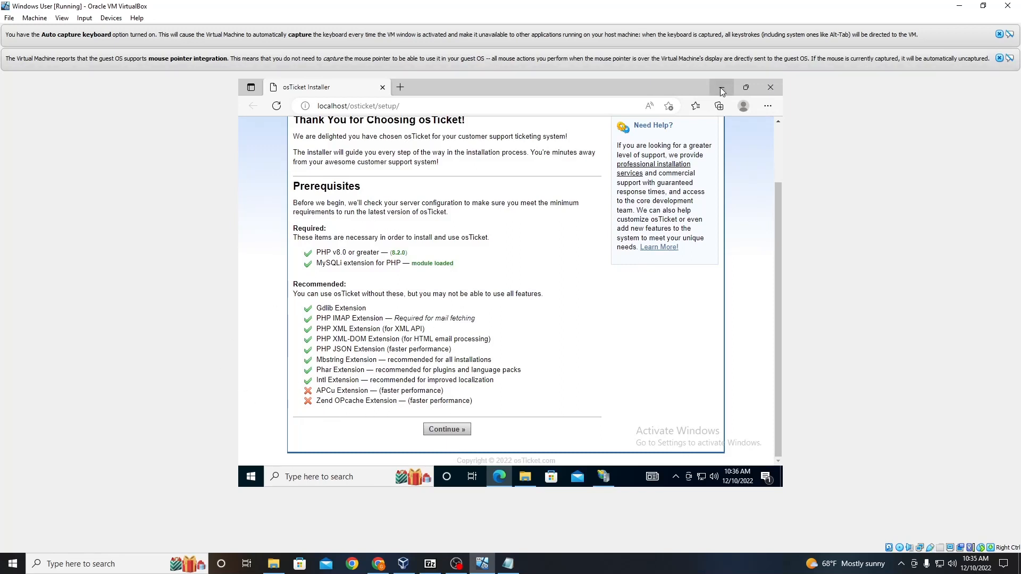
left_click(746, 88)
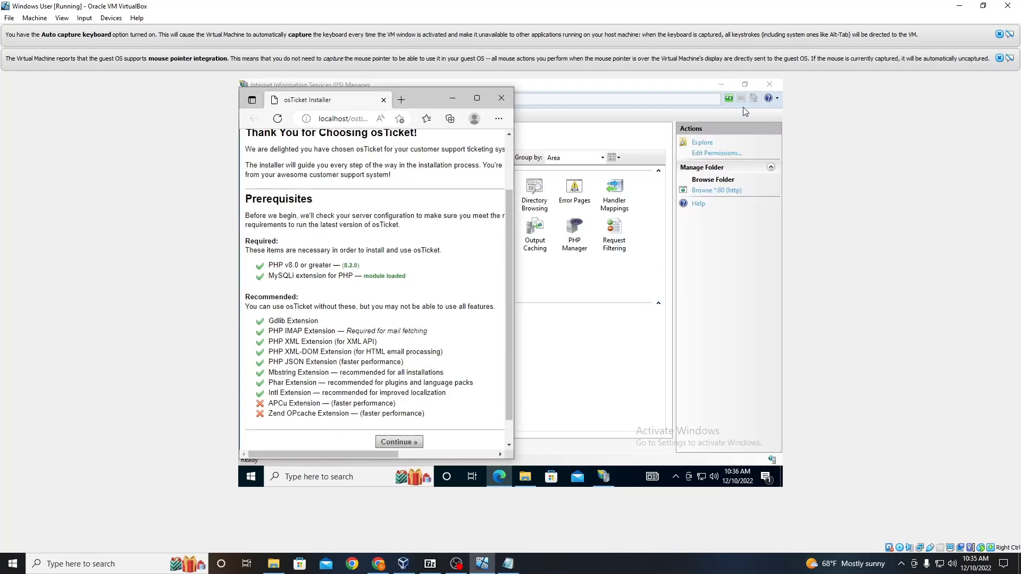
Step: Open PHP Manager for the osticket site and view the list of enabled PHP extensions
double_click(588, 244)
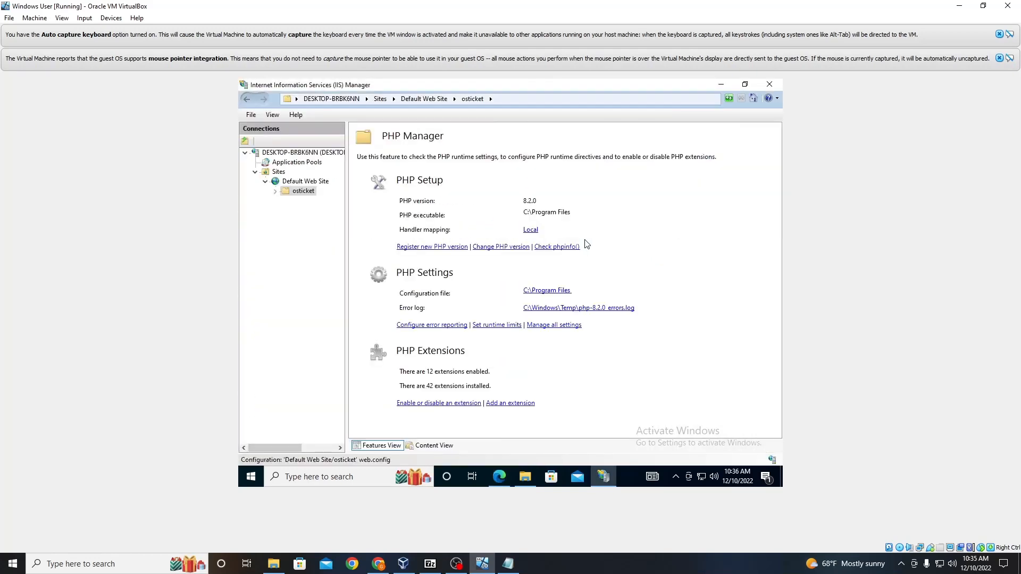
left_click(441, 405)
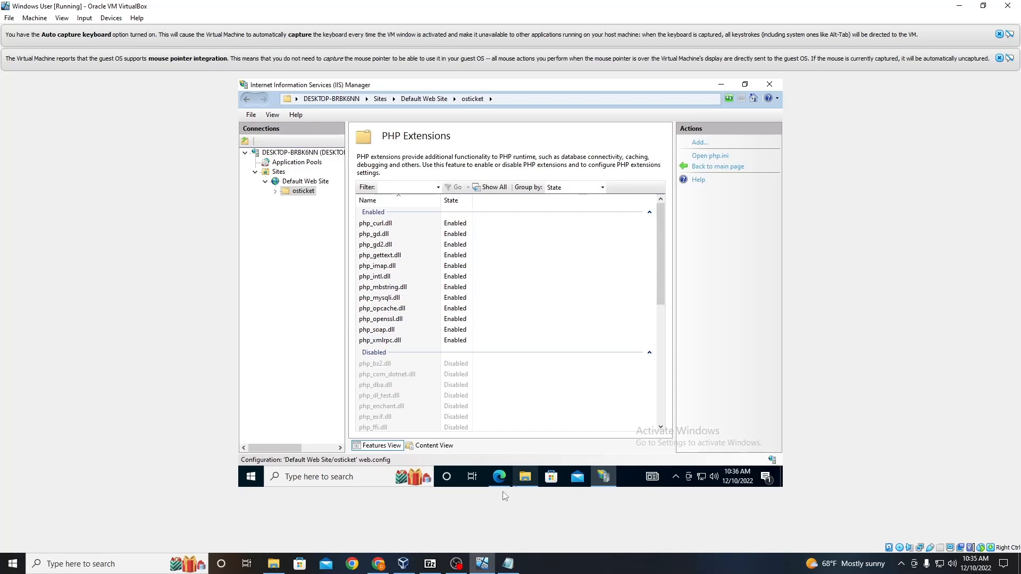
mouse_move(500, 478)
left_click(488, 427)
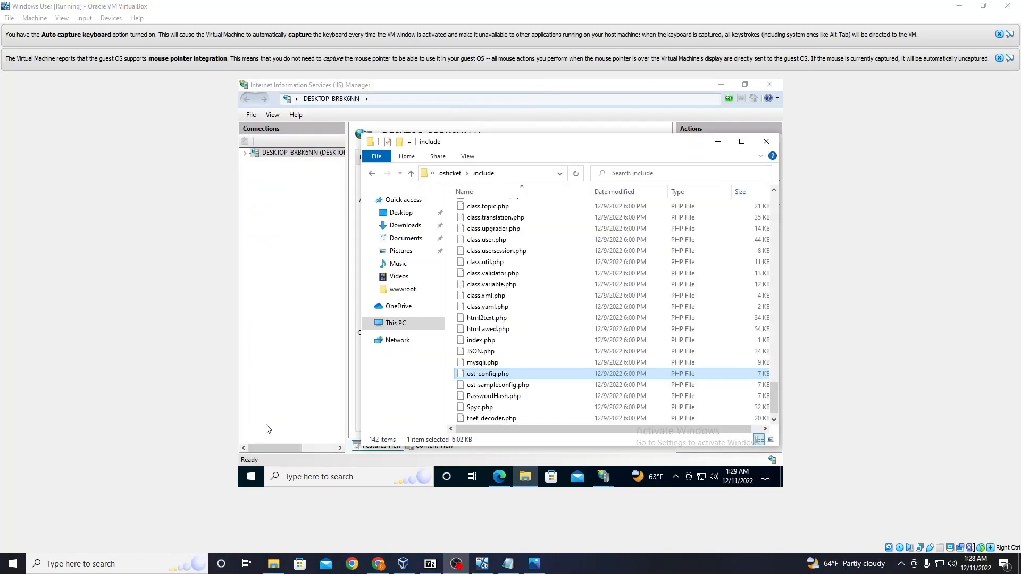
Step: Grant the Users group Full control permission on the ost-config.php file's security settings
right_click(500, 375)
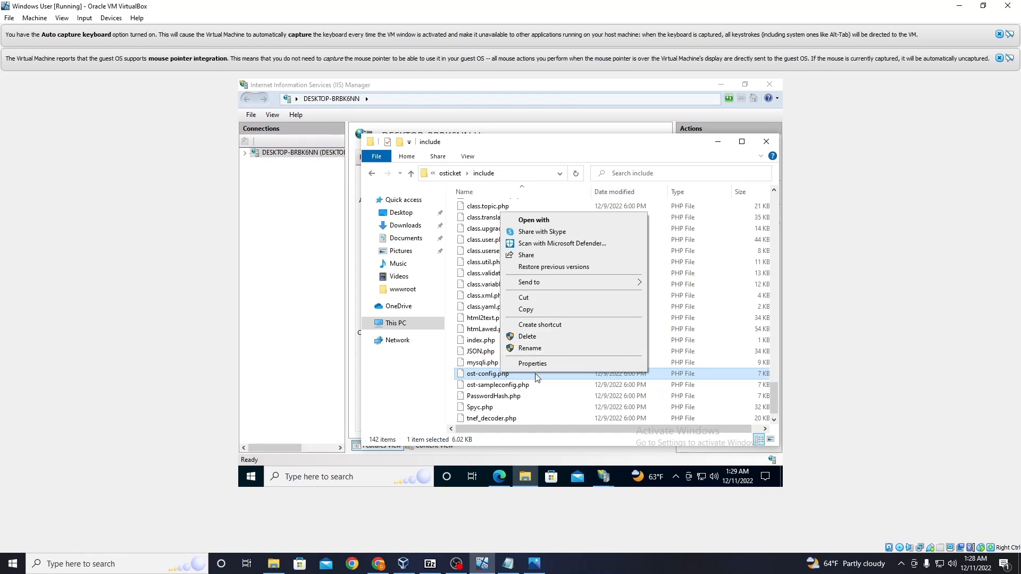
left_click(533, 364)
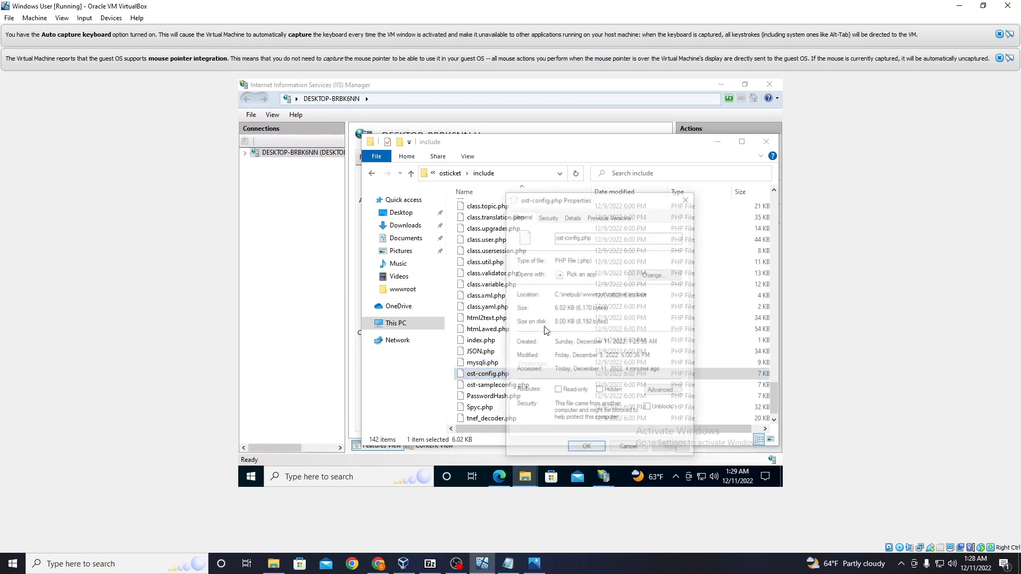
left_click(548, 215)
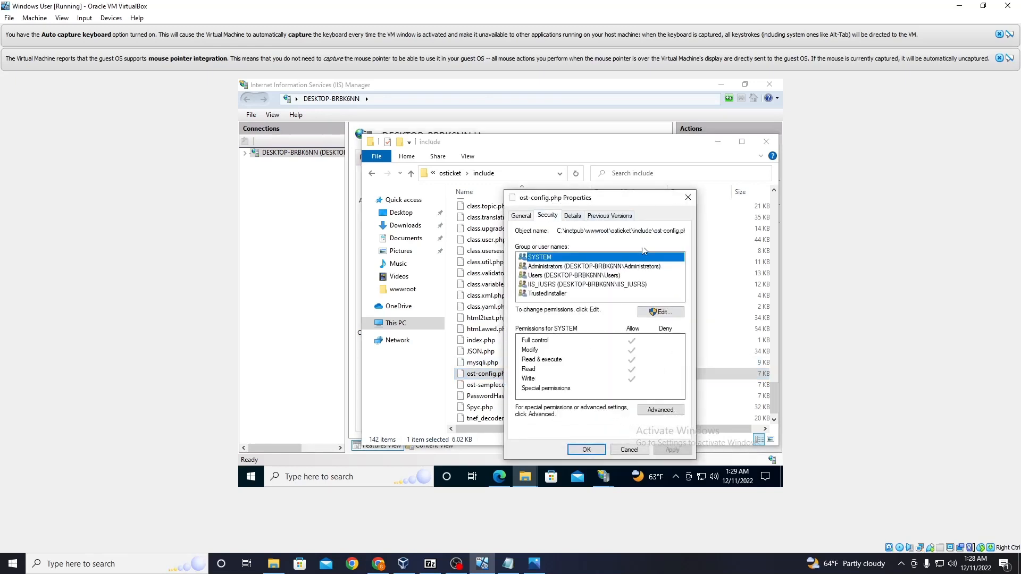
left_click(572, 276)
left_click(658, 318)
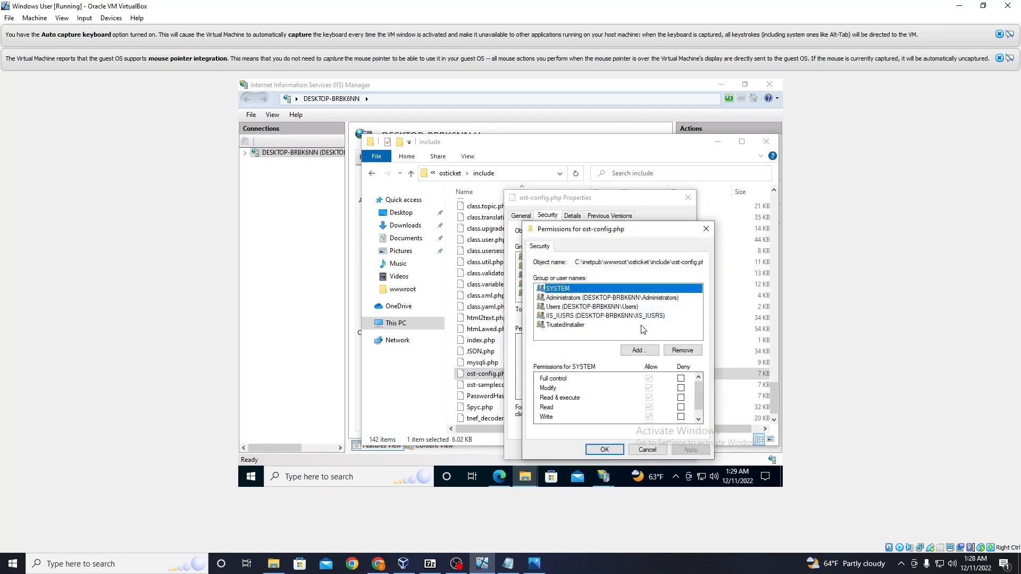
left_click(587, 307)
left_click(649, 378)
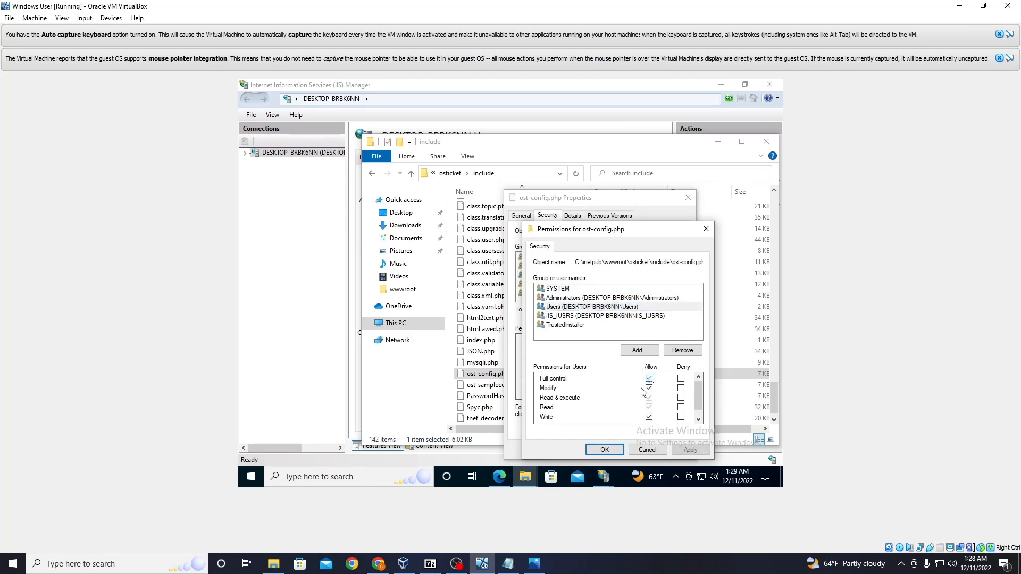
left_click(680, 448)
left_click(604, 450)
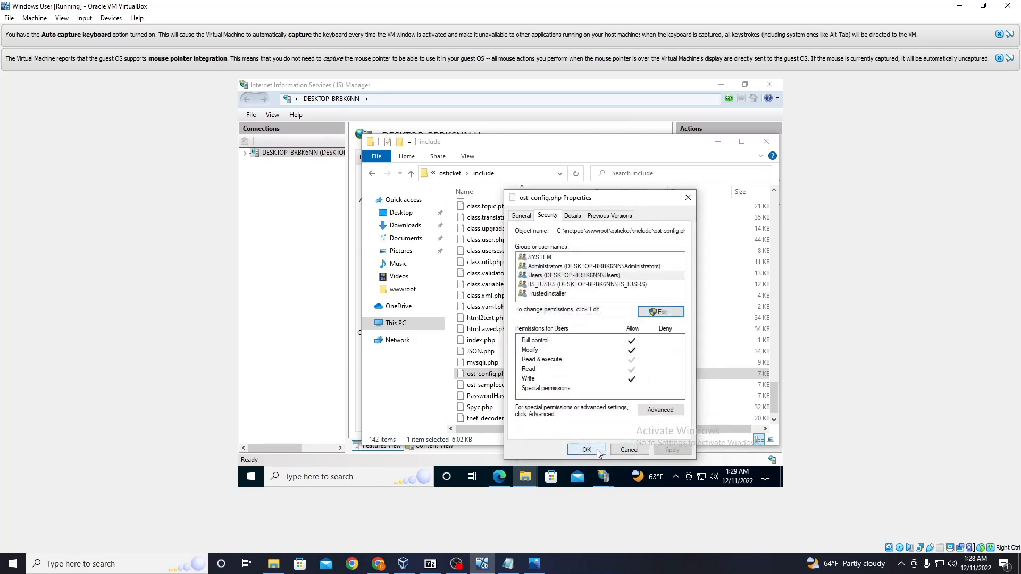
left_click(586, 450)
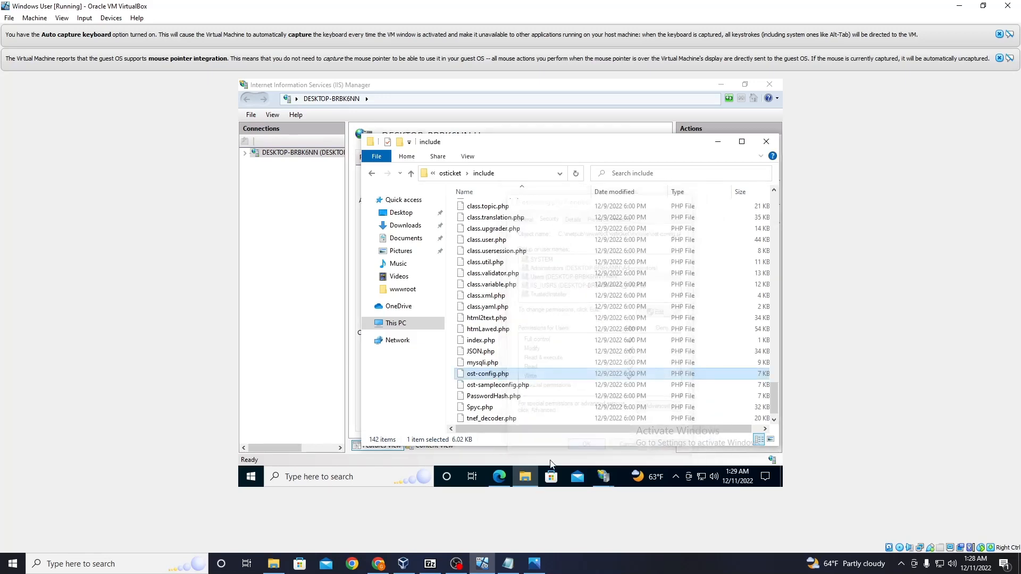
Step: Return to the osTicket installer and continue past the writable-config check to the Basic Installation form
left_click(719, 85)
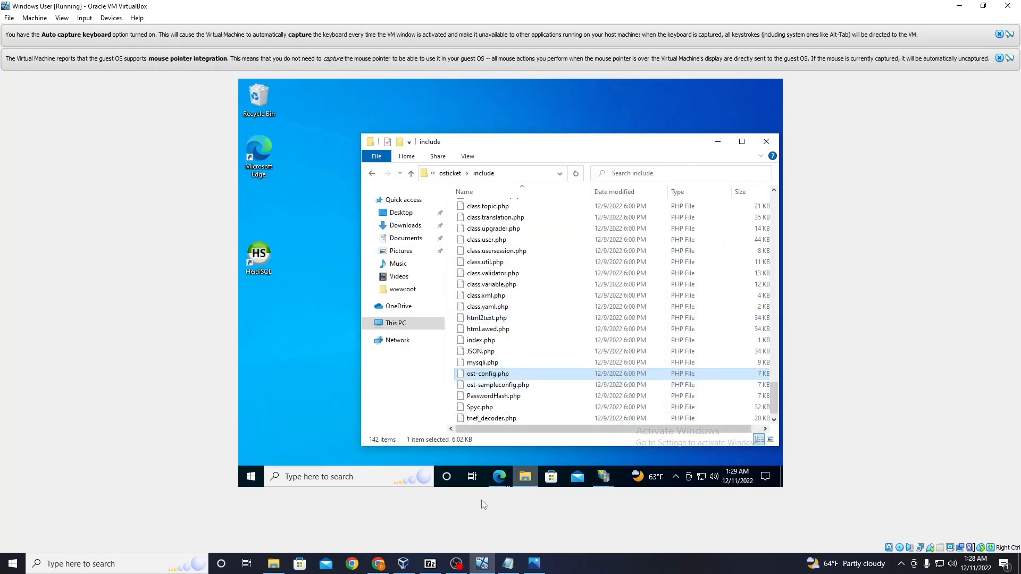
left_click(498, 476)
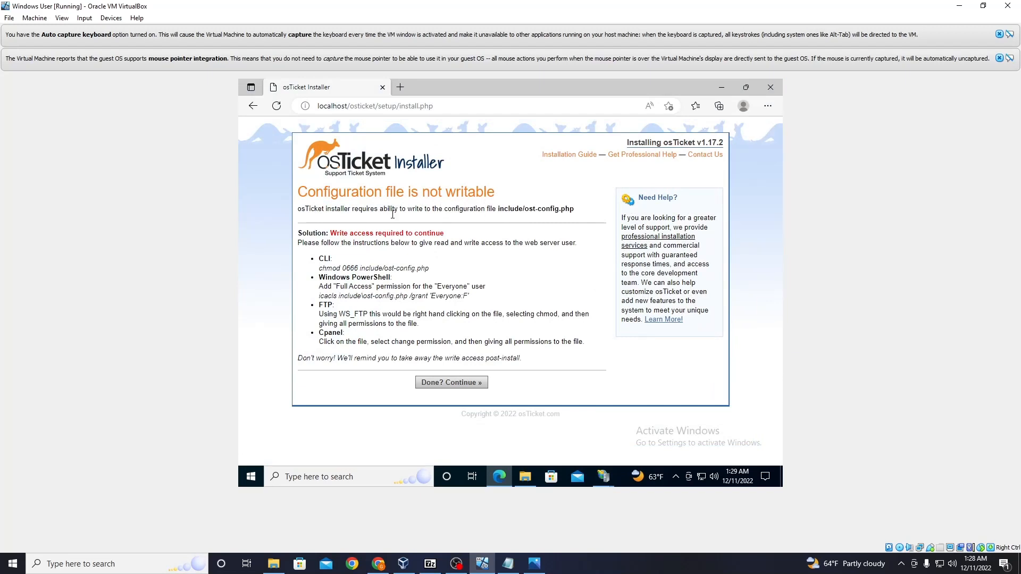
left_click(453, 384)
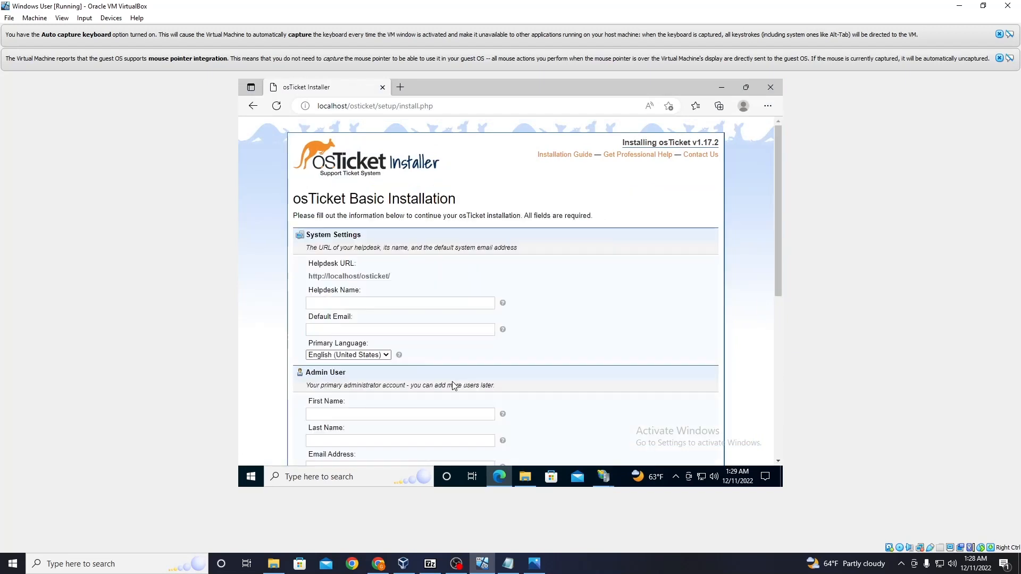
left_click(424, 302)
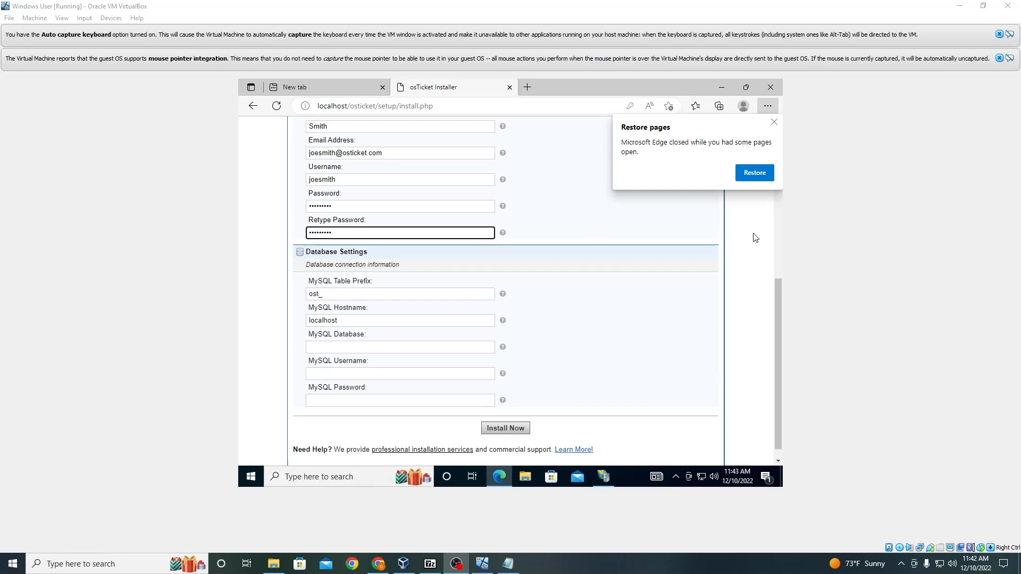
Step: Minimize the open windows, launch HeidiSQL and select the Unnamed session
left_click(722, 87)
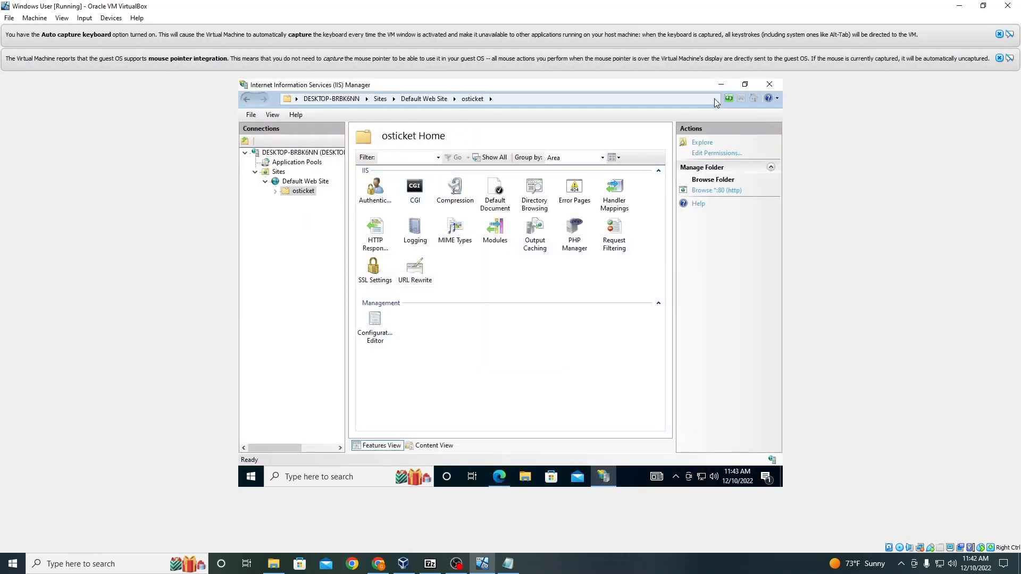
left_click(722, 88)
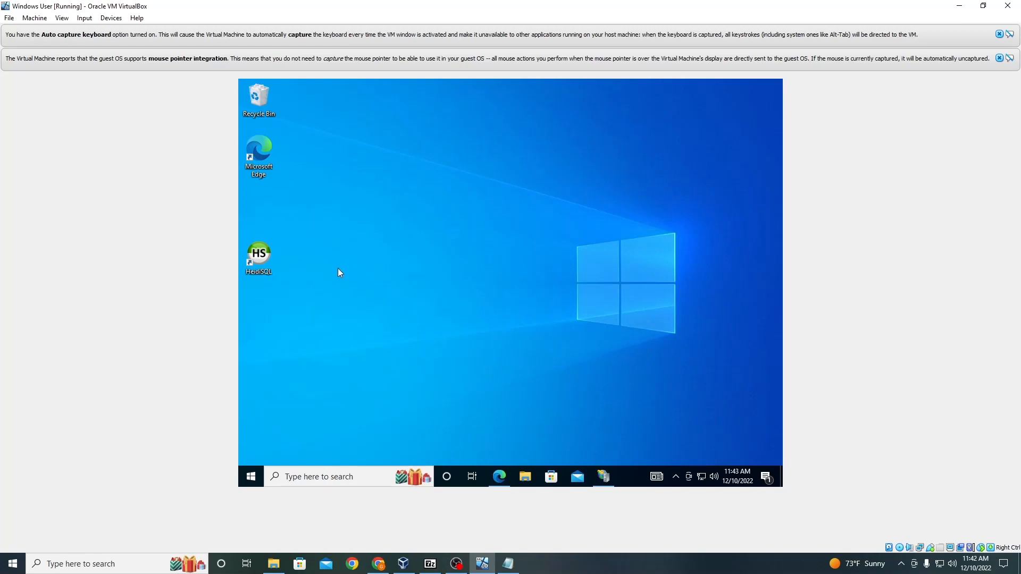
double_click(254, 258)
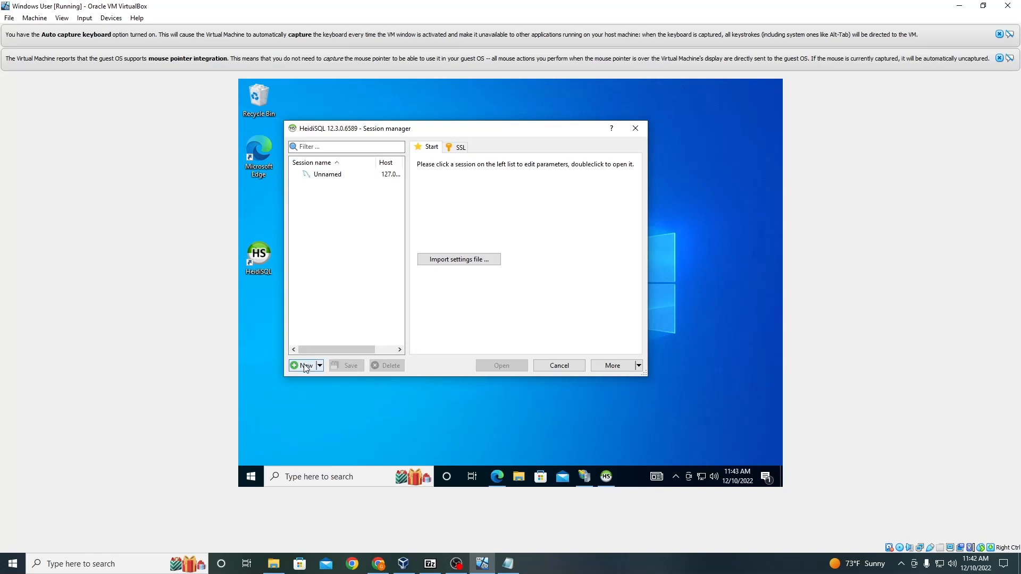
left_click(322, 175)
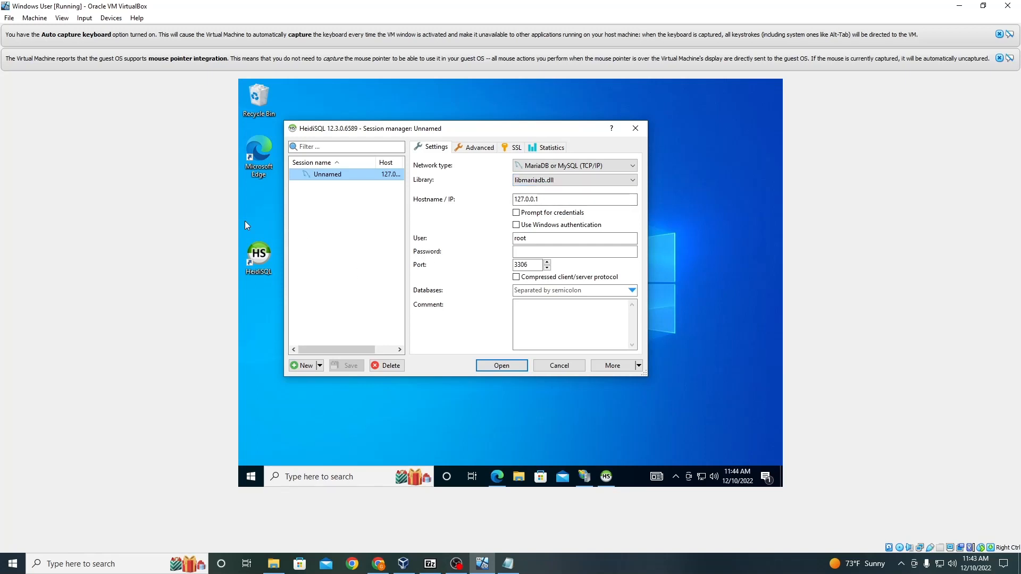
Step: Try to open the session by entering the root account password
left_click(557, 253)
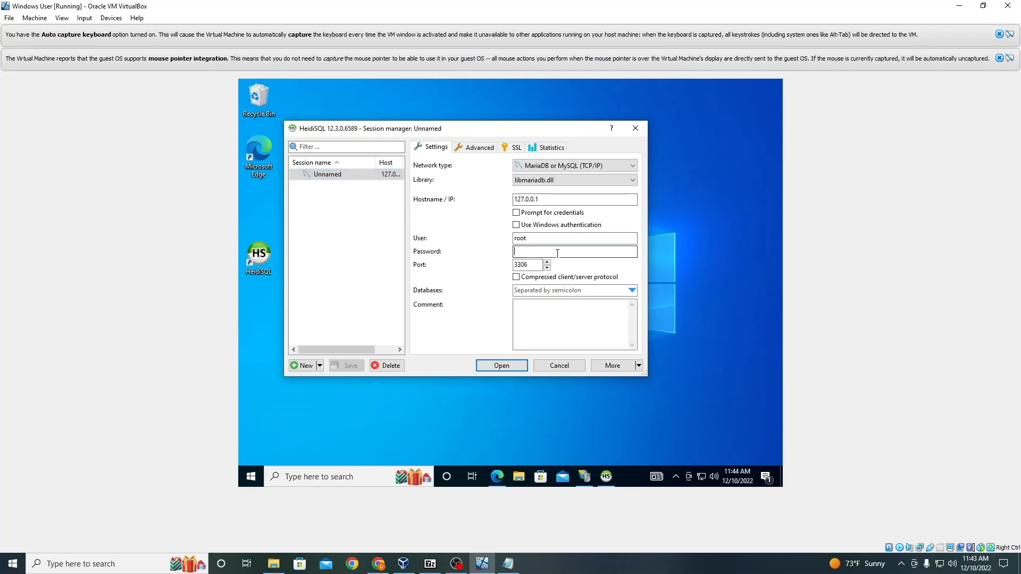
type("r")
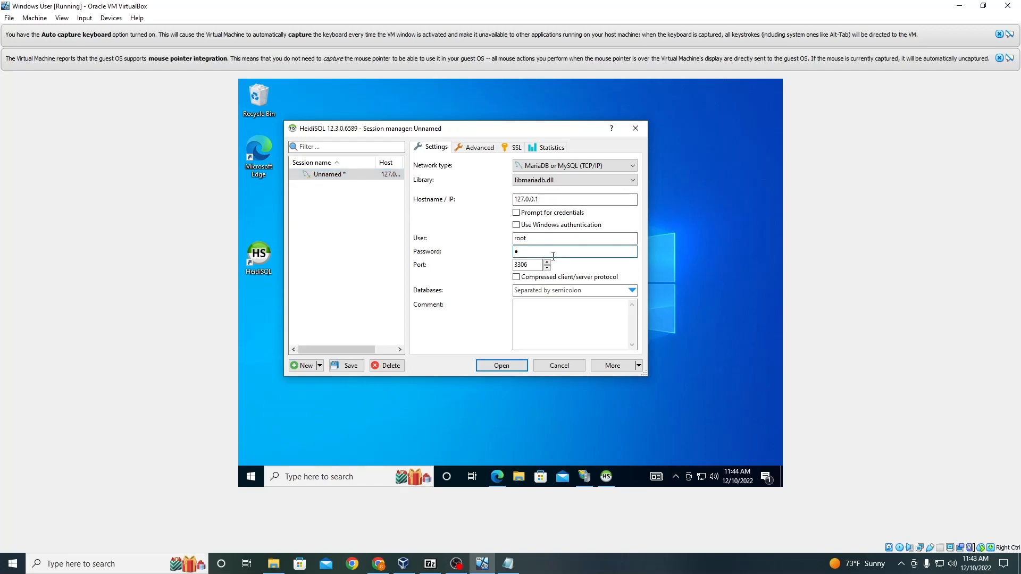
type("●●●●●●●●")
left_click(492, 371)
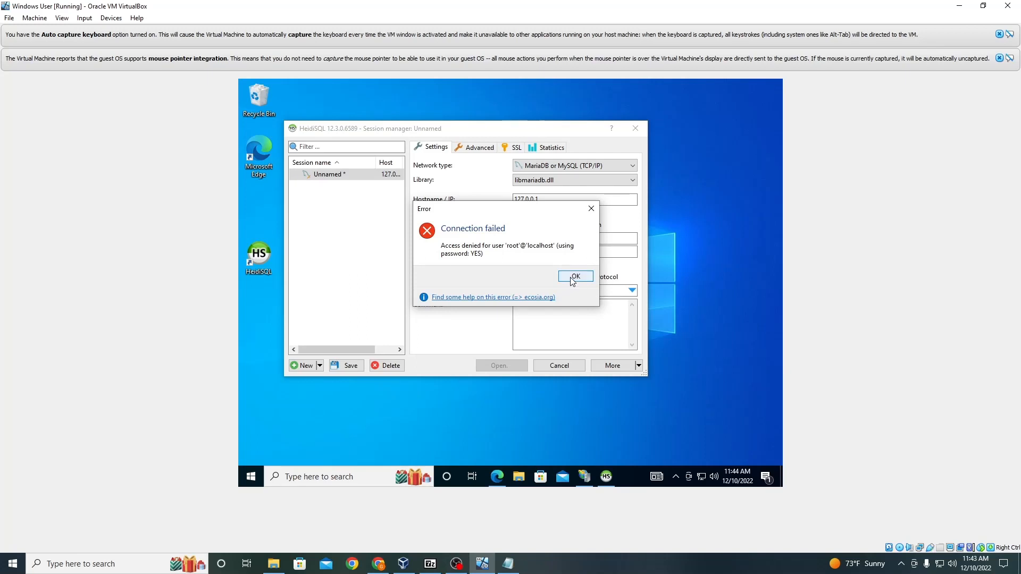
left_click(574, 276)
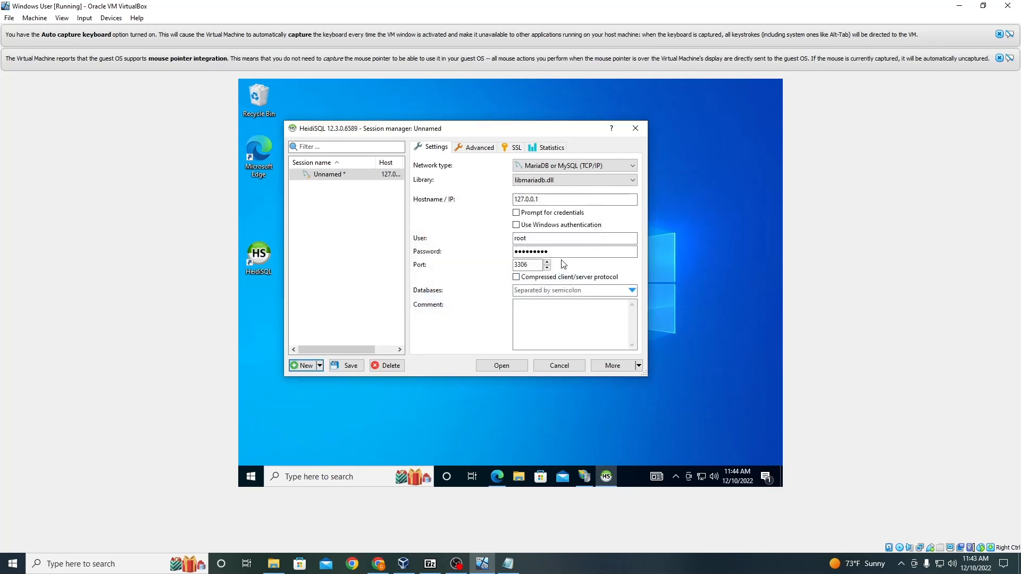
Step: Re-enter the root account password and open the database session
double_click(558, 252)
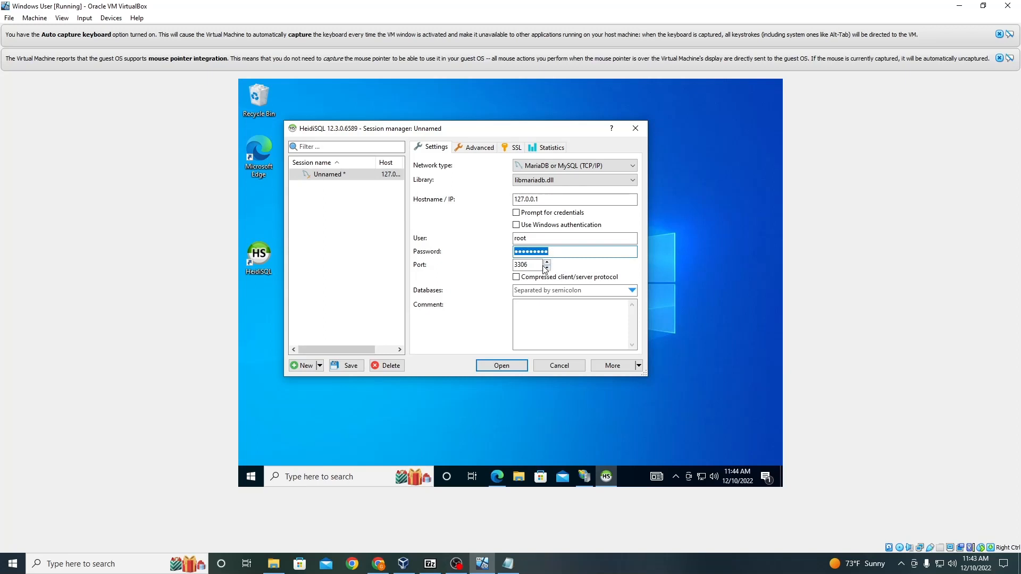
type("root123")
key("Return")
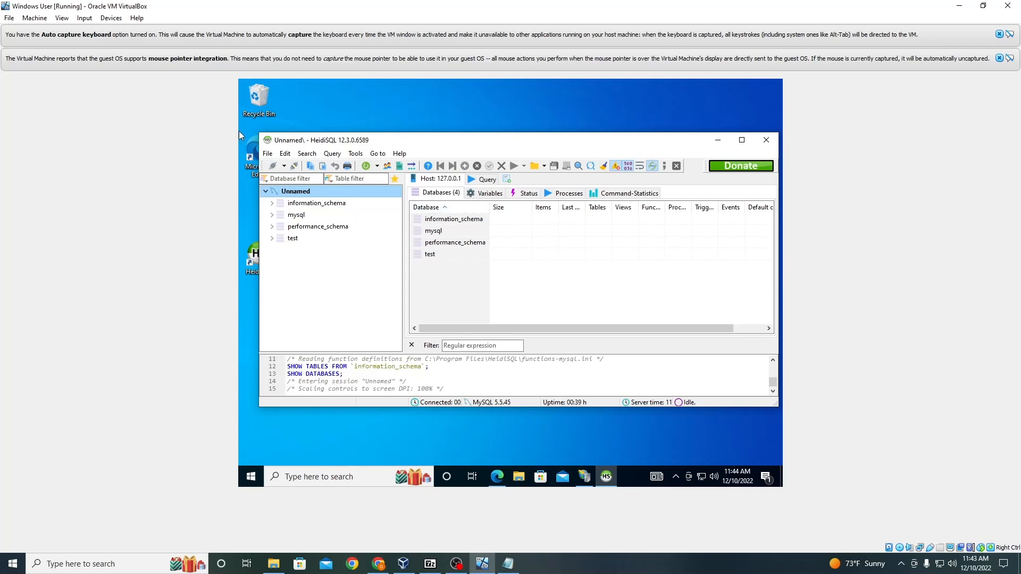
right_click(307, 259)
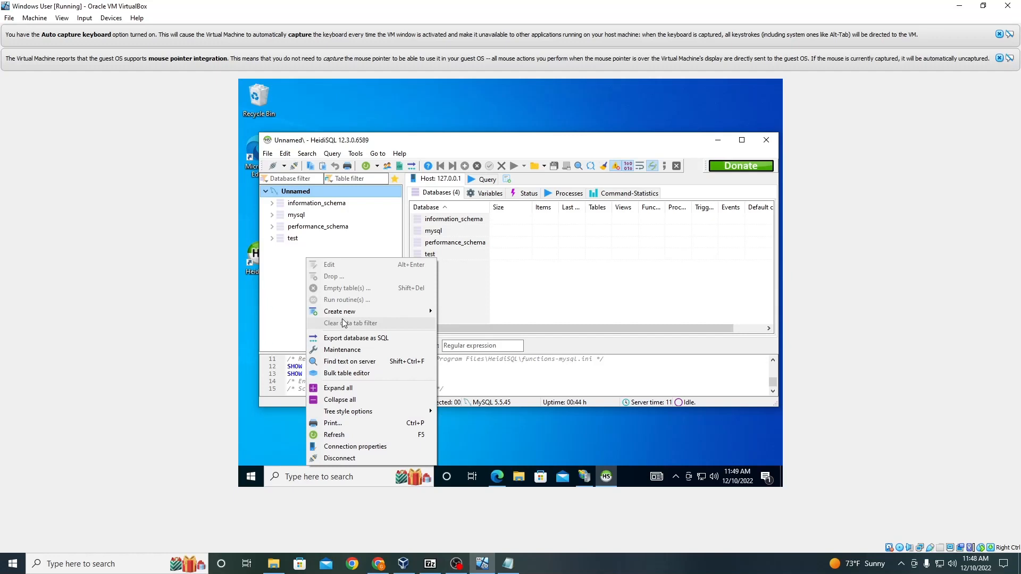
mouse_move(346, 314)
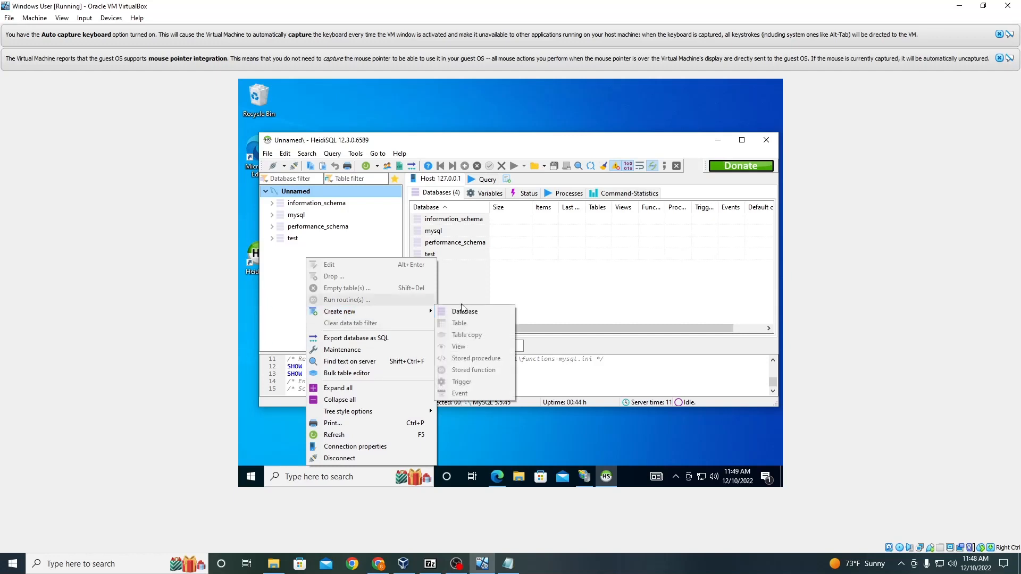
left_click(467, 316)
Step: Create a new database named osticket on the server
right_click(288, 255)
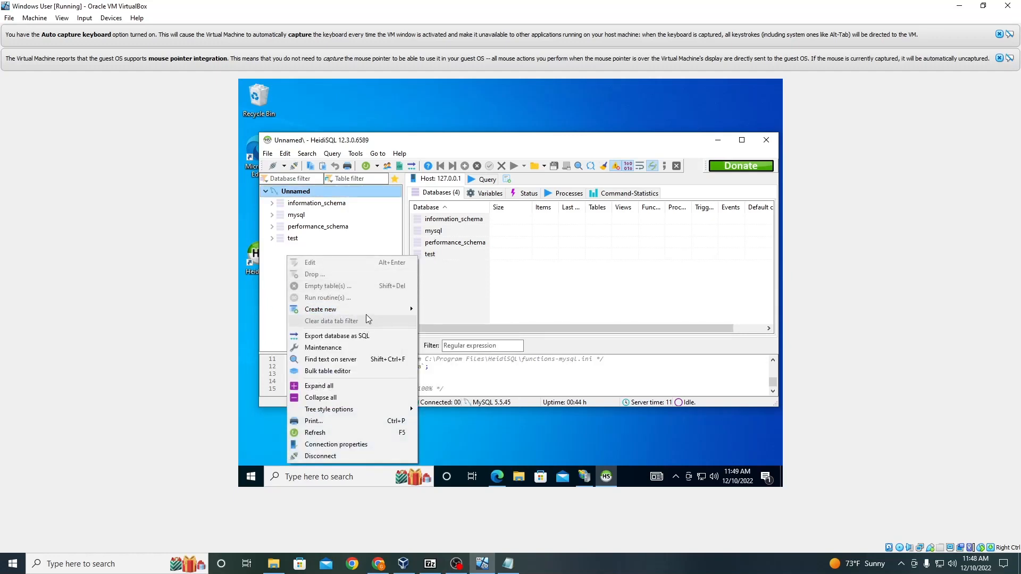
mouse_move(366, 311)
left_click(437, 312)
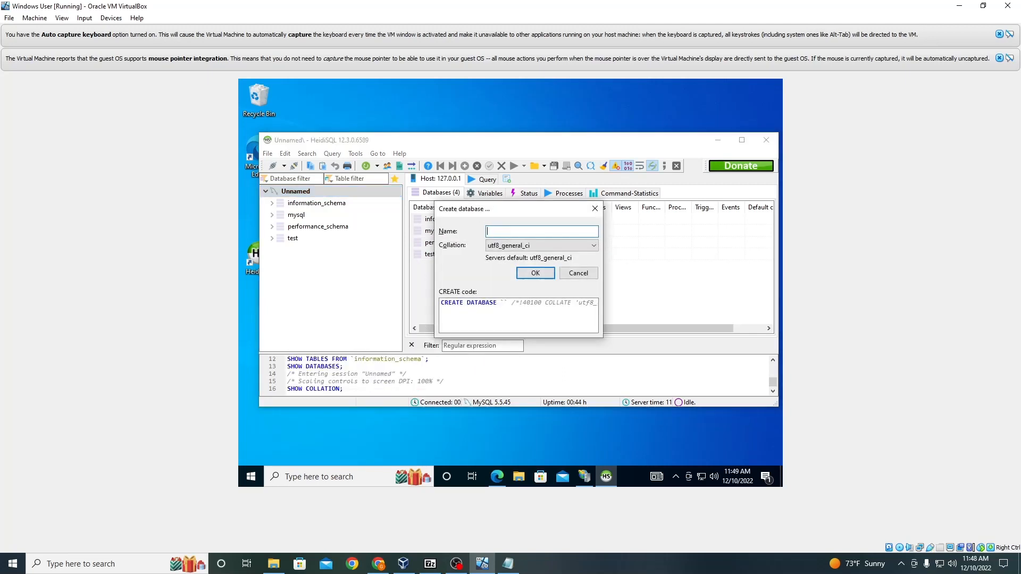
type("osticket")
left_click(540, 277)
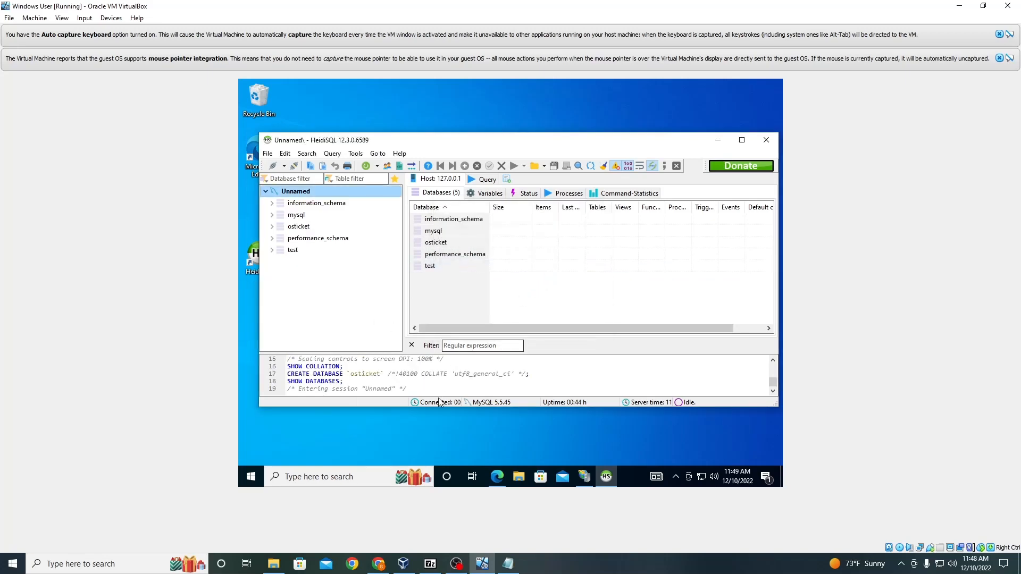
Step: Back in the installer, set the MySQL Database to osticket
left_click(496, 477)
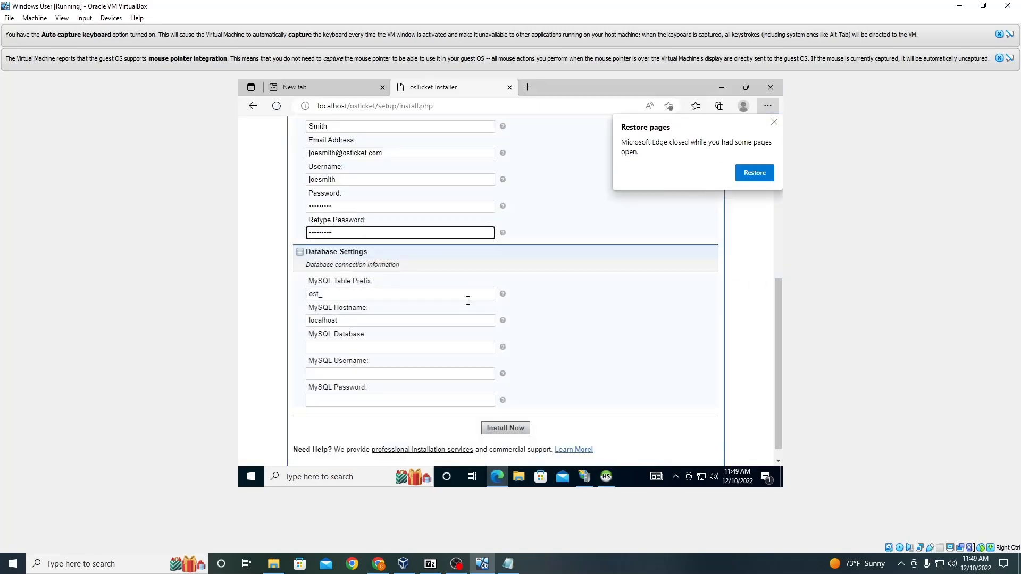
left_click(375, 348)
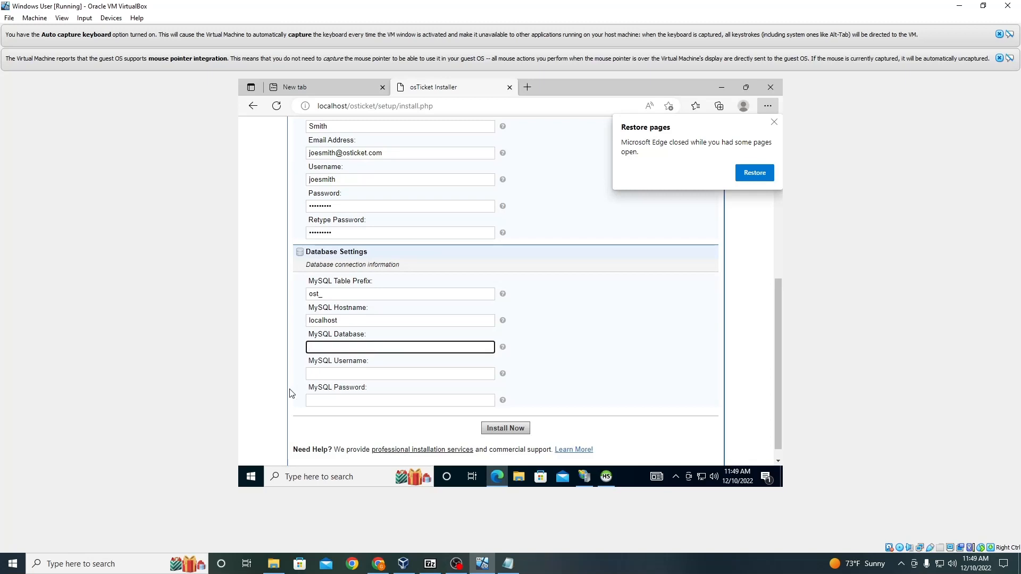
type("osticket")
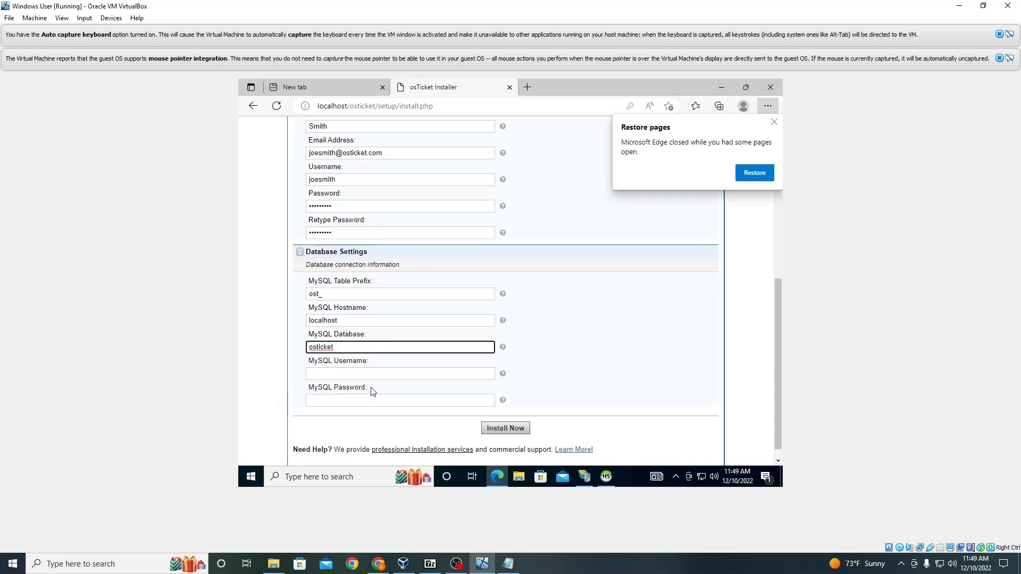
Step: Set the MySQL Username to root, enter the MySQL account password, and run the installation
left_click(374, 373)
type("root")
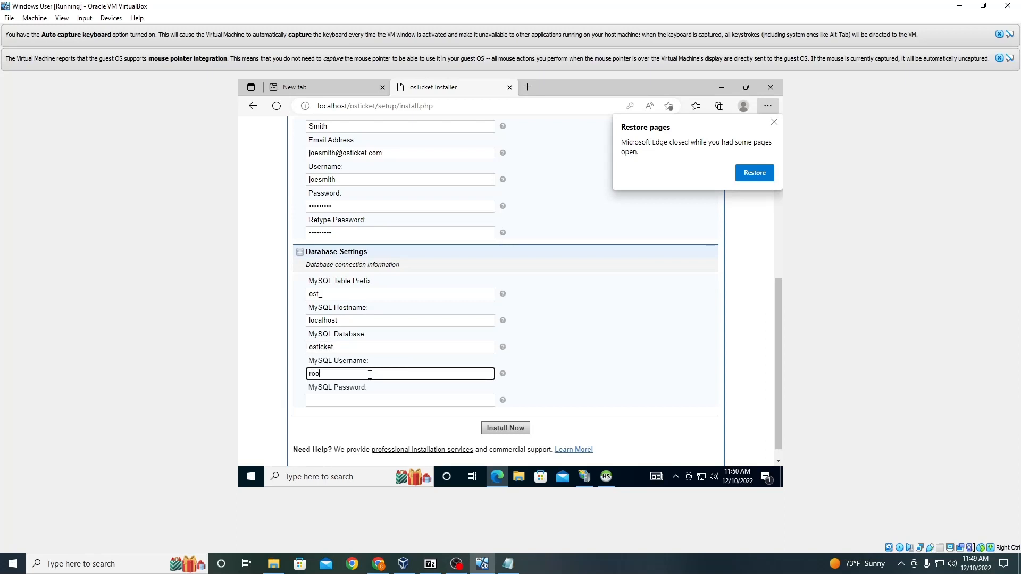
left_click(360, 396)
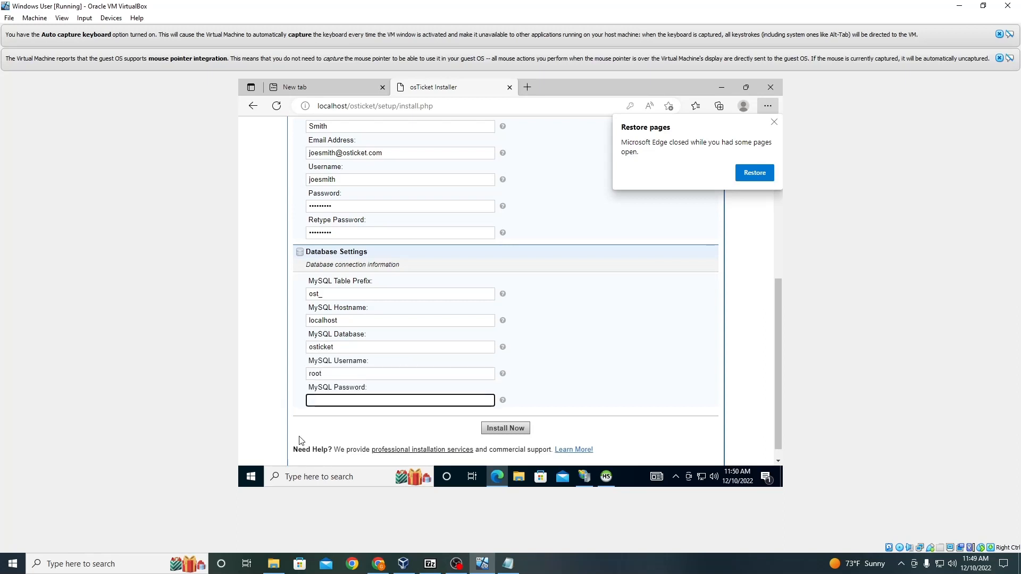
type("root")
left_click(503, 429)
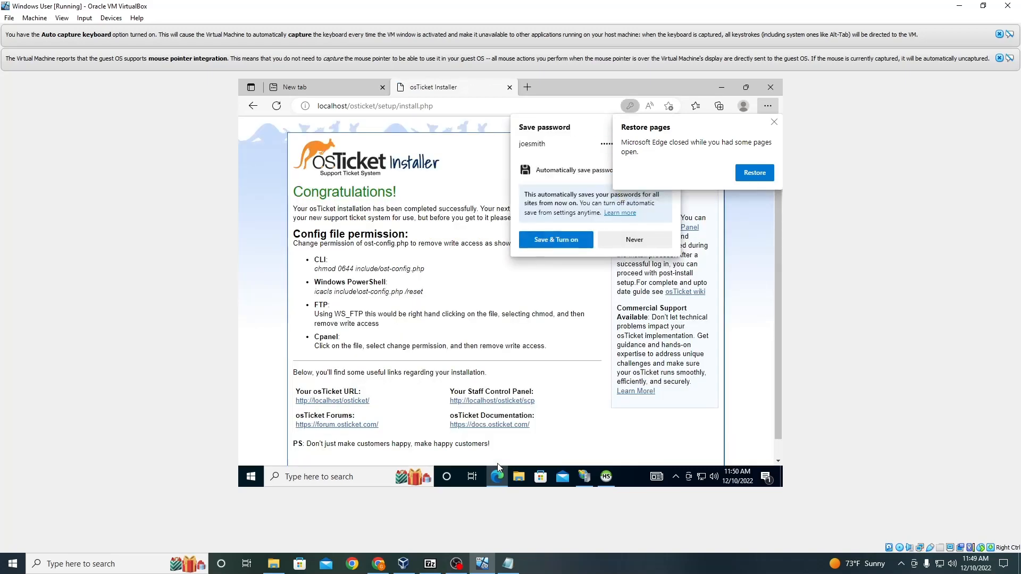
Step: Decline saving the browser password and open the Staff Control Panel link in a new tab
left_click(634, 240)
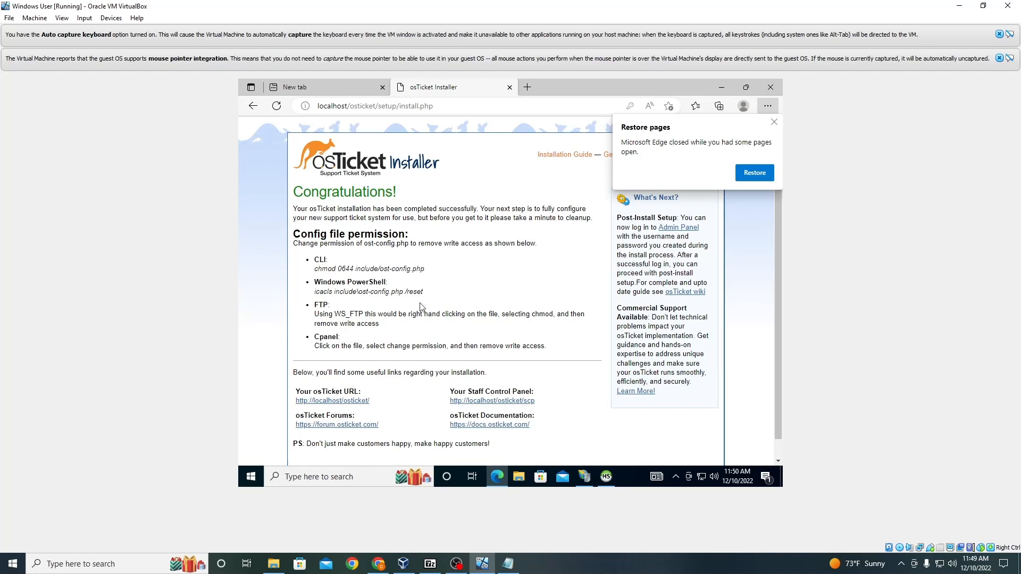
right_click(480, 400)
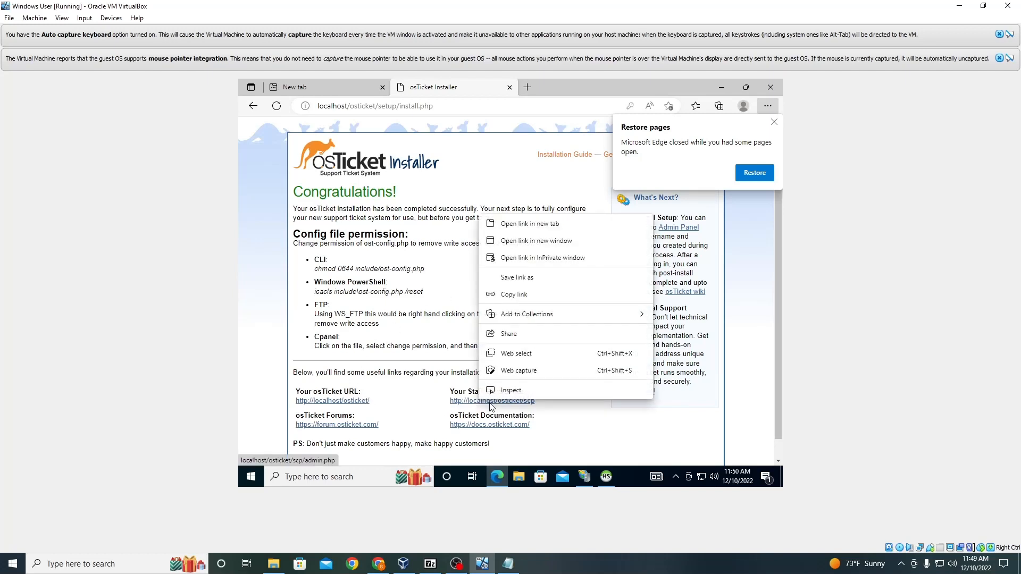
left_click(529, 222)
left_click(548, 83)
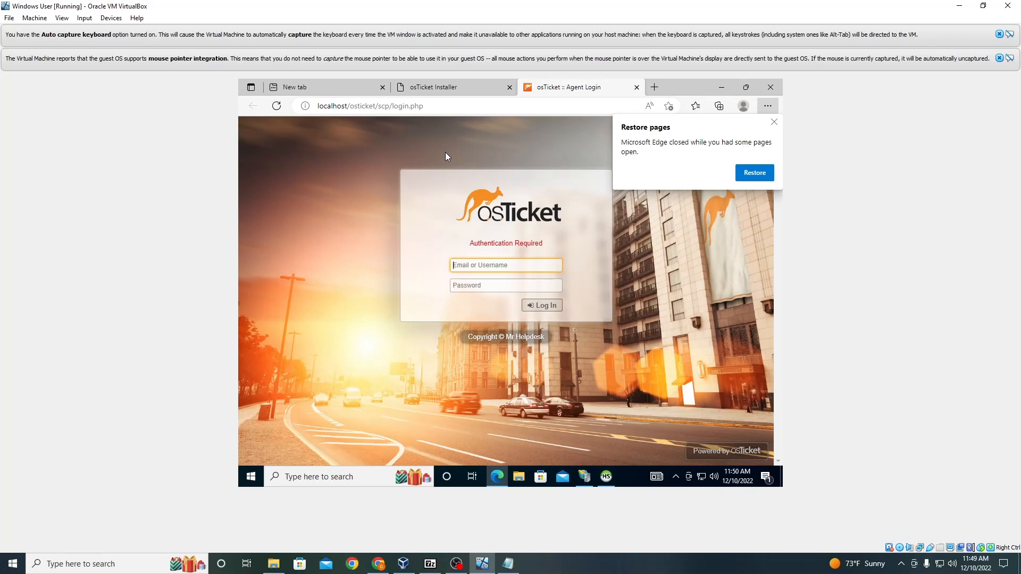
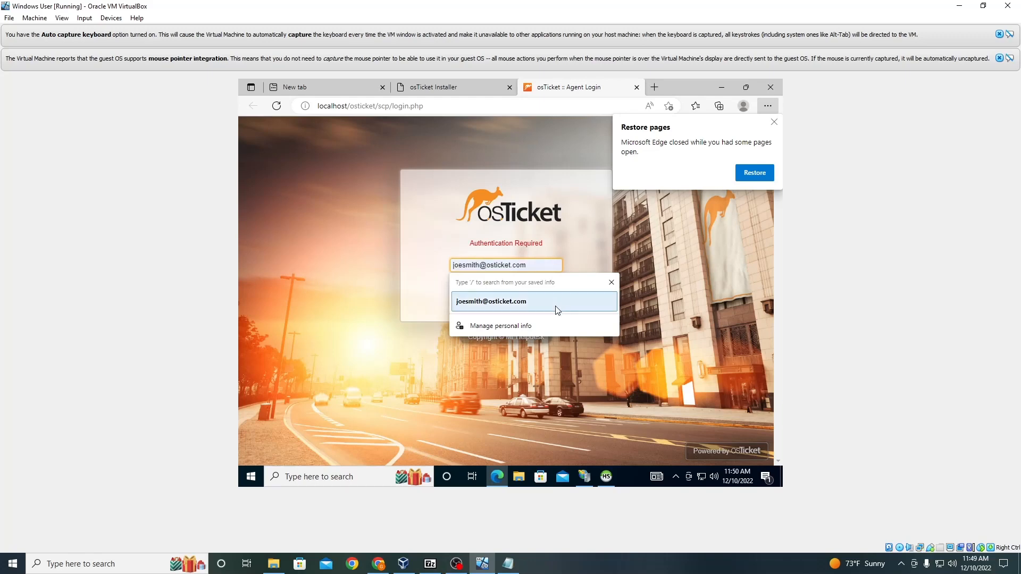
Step: Fill in the admin's e-mail on the agent login page and try logging in with the account password
left_click(500, 302)
left_click(501, 284)
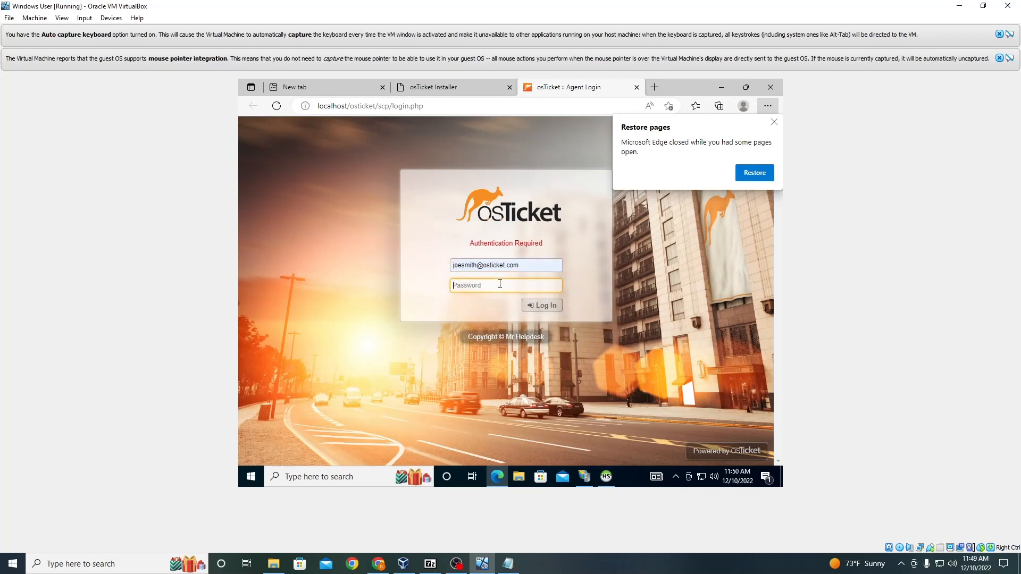
type("P")
key("Return")
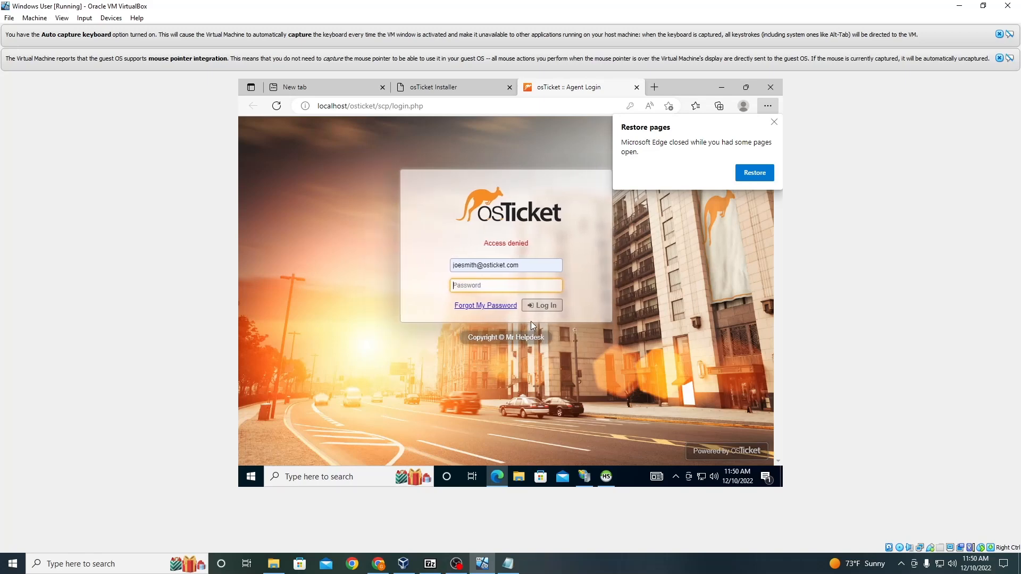
Step: Re-enter the admin account password and log in to the Admin Control Panel
type("Password1")
key("Return")
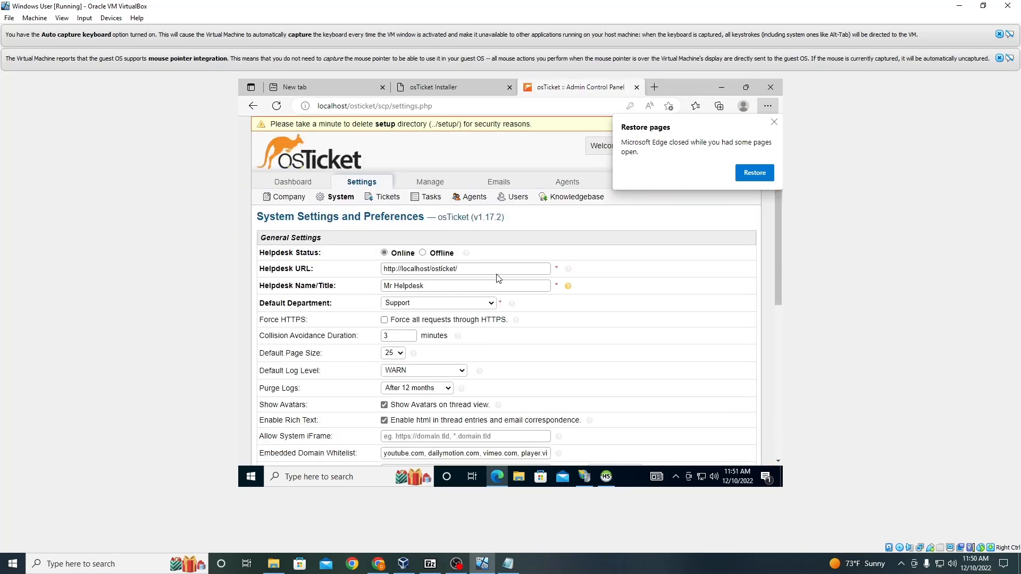
Step: Review the System settings and open the Agents settings page, dismissing the restore-pages prompt
scroll(496, 274, "down", 1)
scroll(496, 274, "down", 1)
scroll(493, 279, "down", 4)
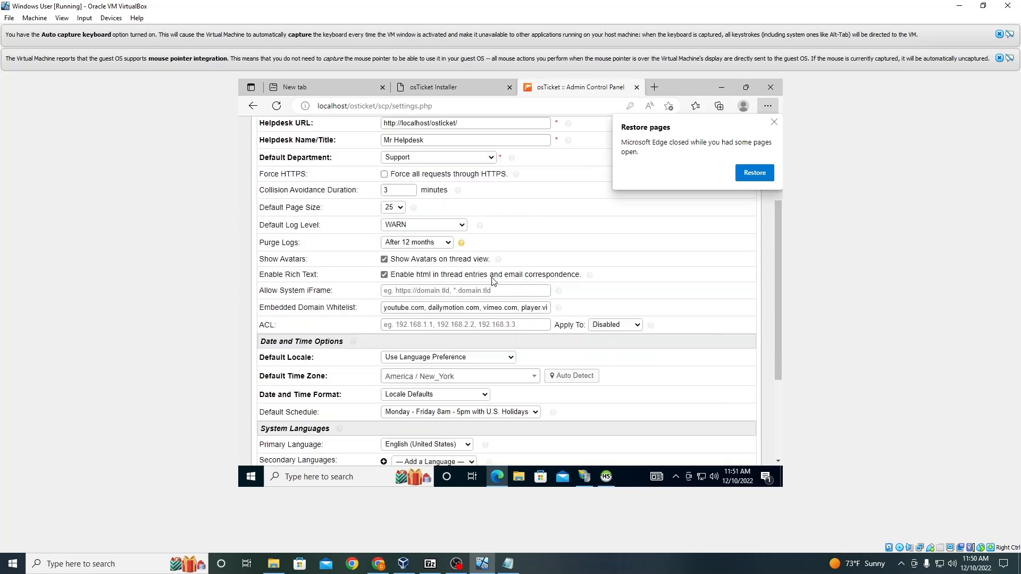
scroll(491, 279, "up", 4)
scroll(492, 280, "up", 2)
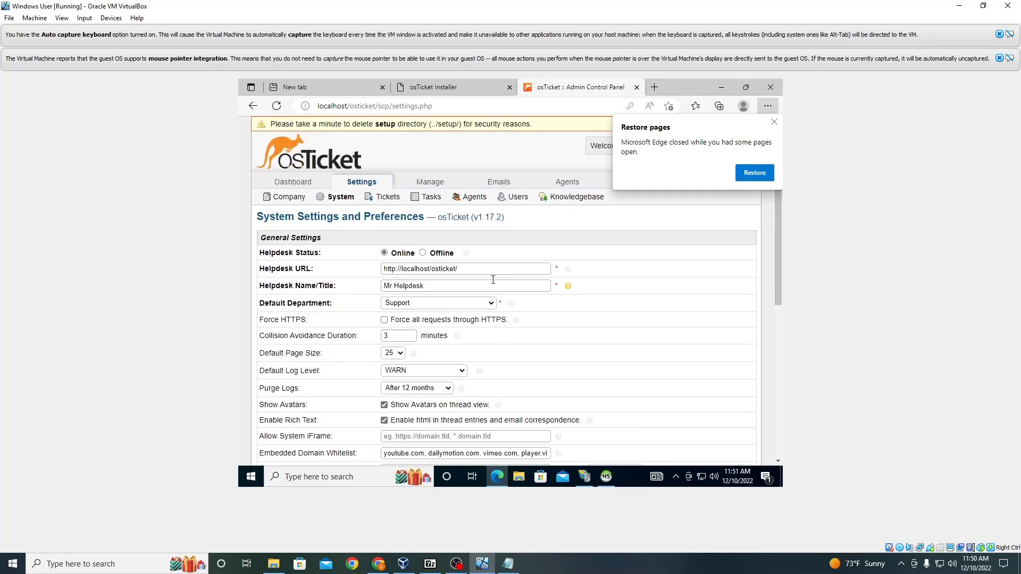
left_click(475, 200)
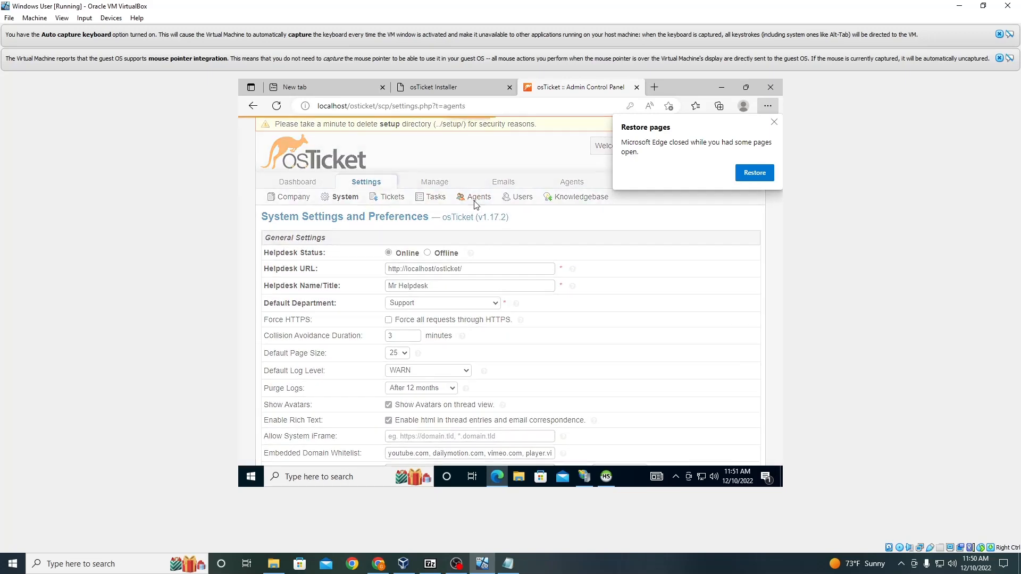
left_click(774, 122)
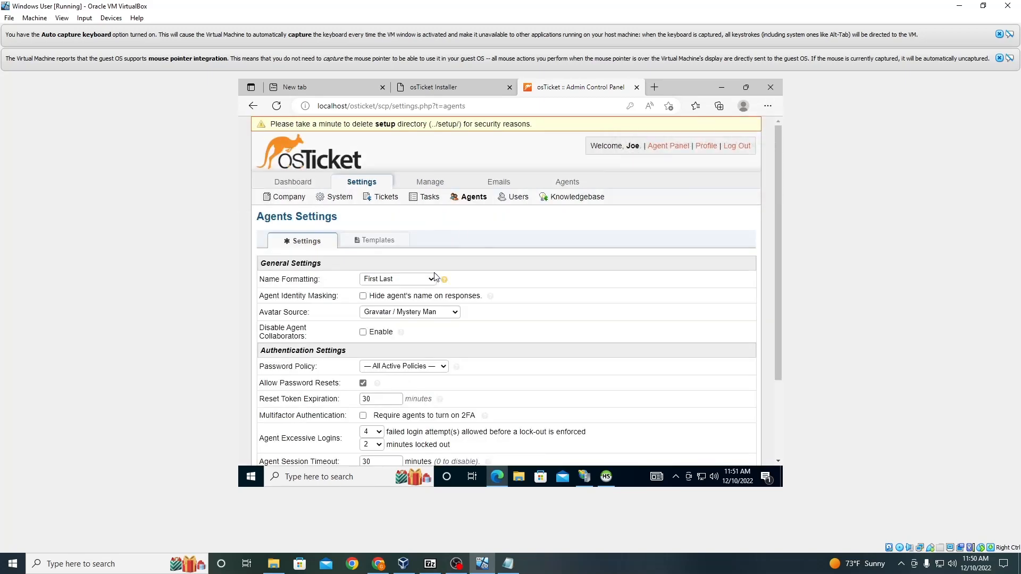
Step: Review the Agents templates and move on to the Tickets settings
scroll(436, 277, "down", 2)
scroll(404, 255, "up", 2)
left_click(356, 244)
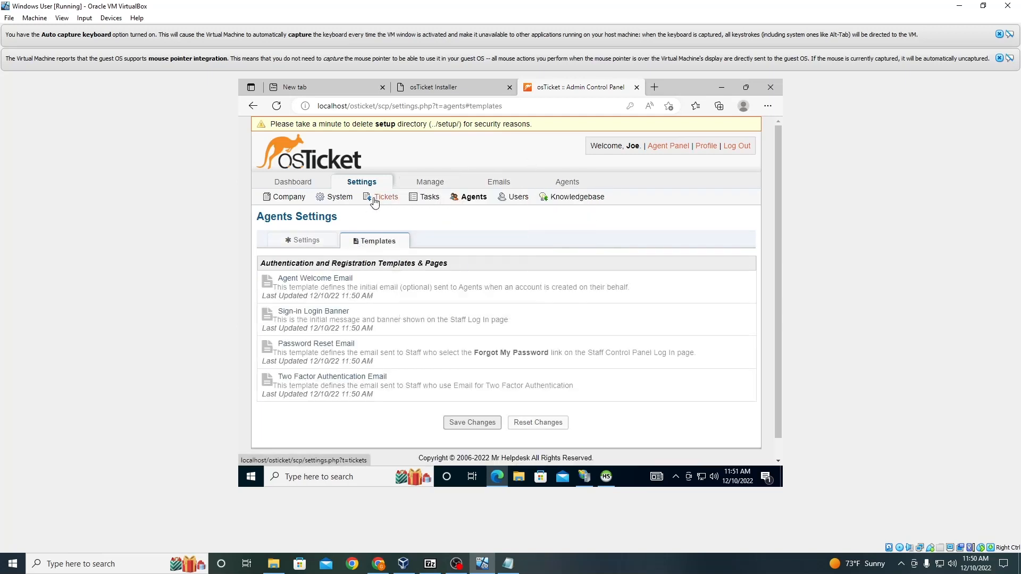
left_click(374, 201)
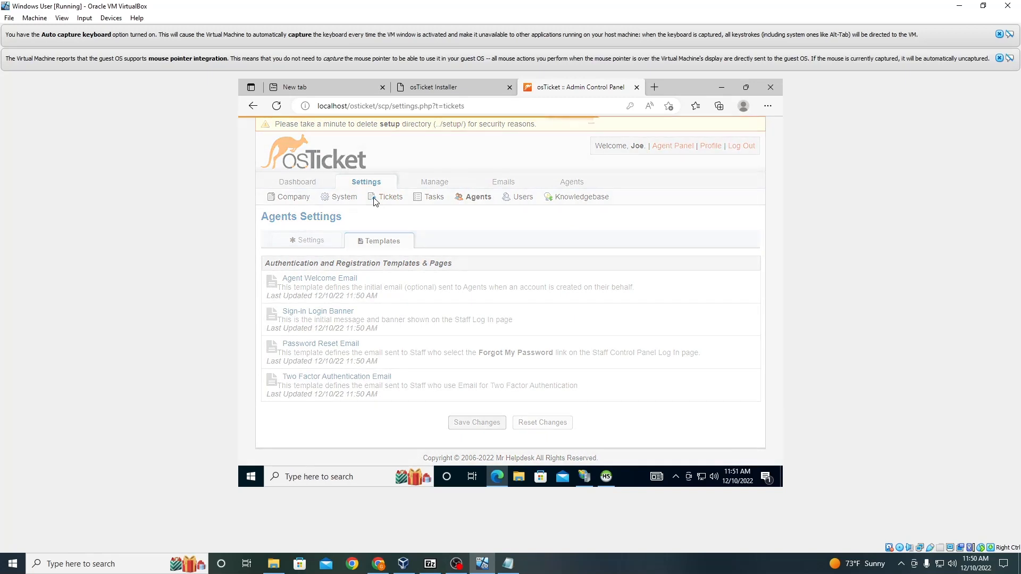